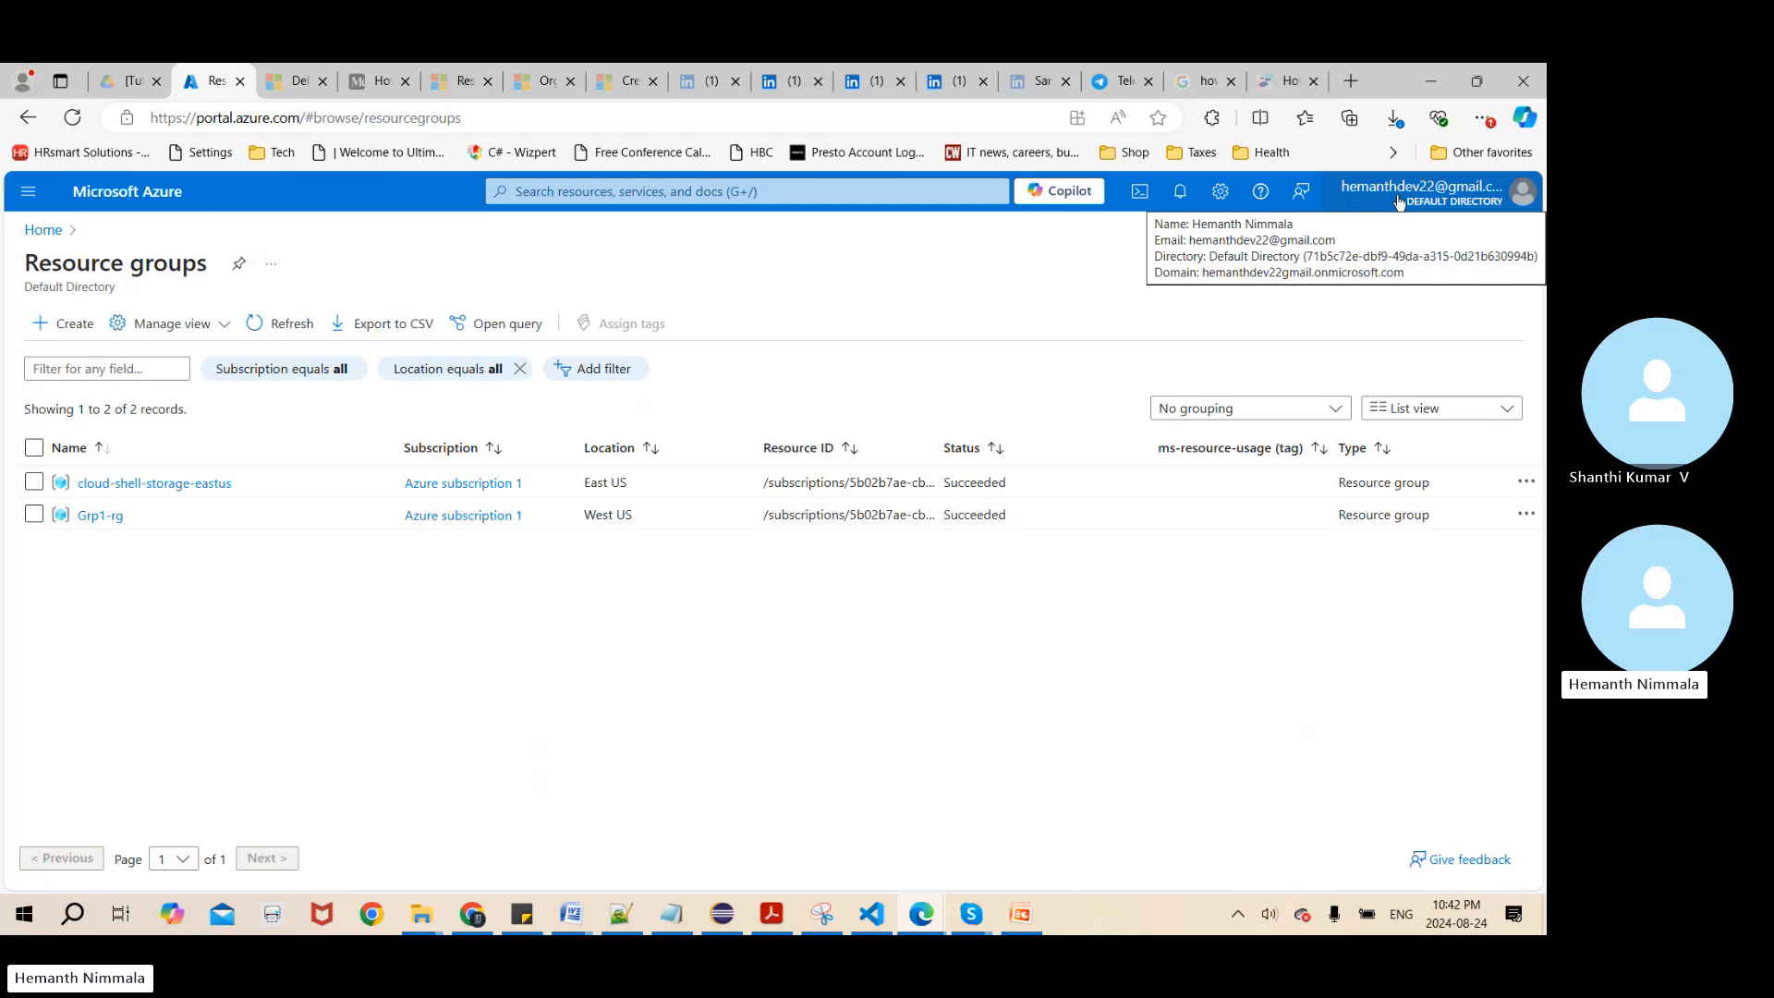
{"action": "left_click", "coordinate": [1396, 196]}
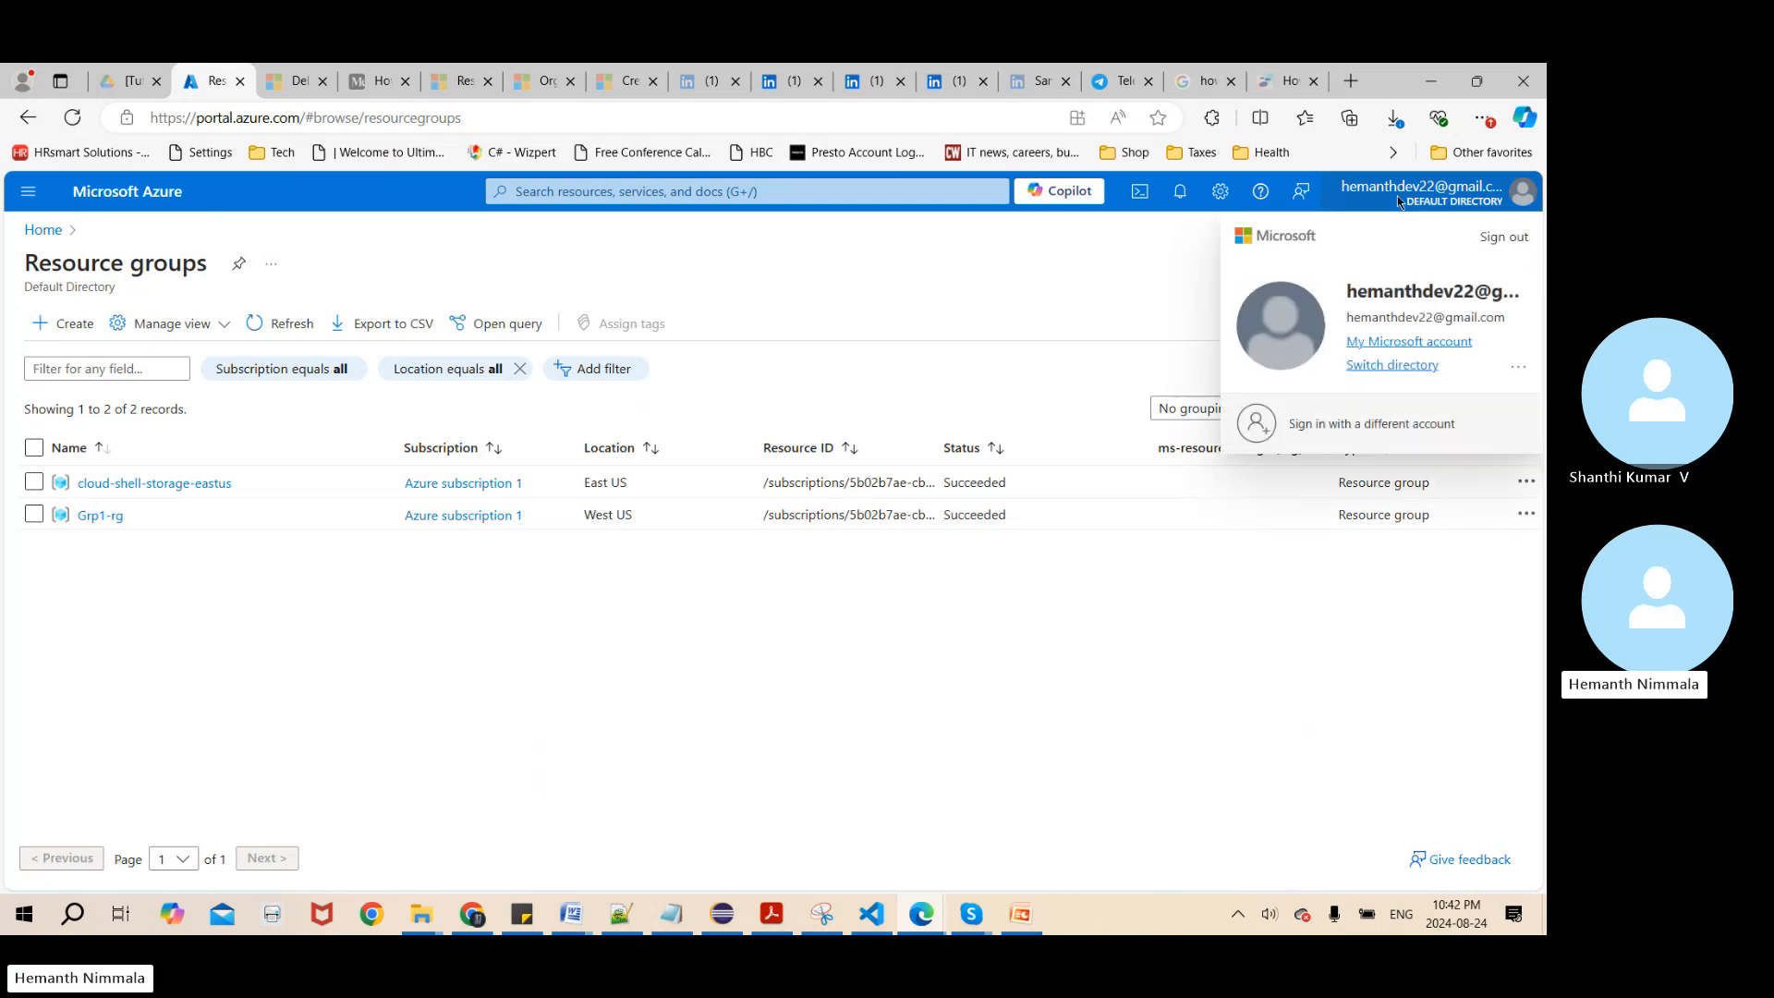
{"action": "left_click", "coordinate": [1019, 290]}
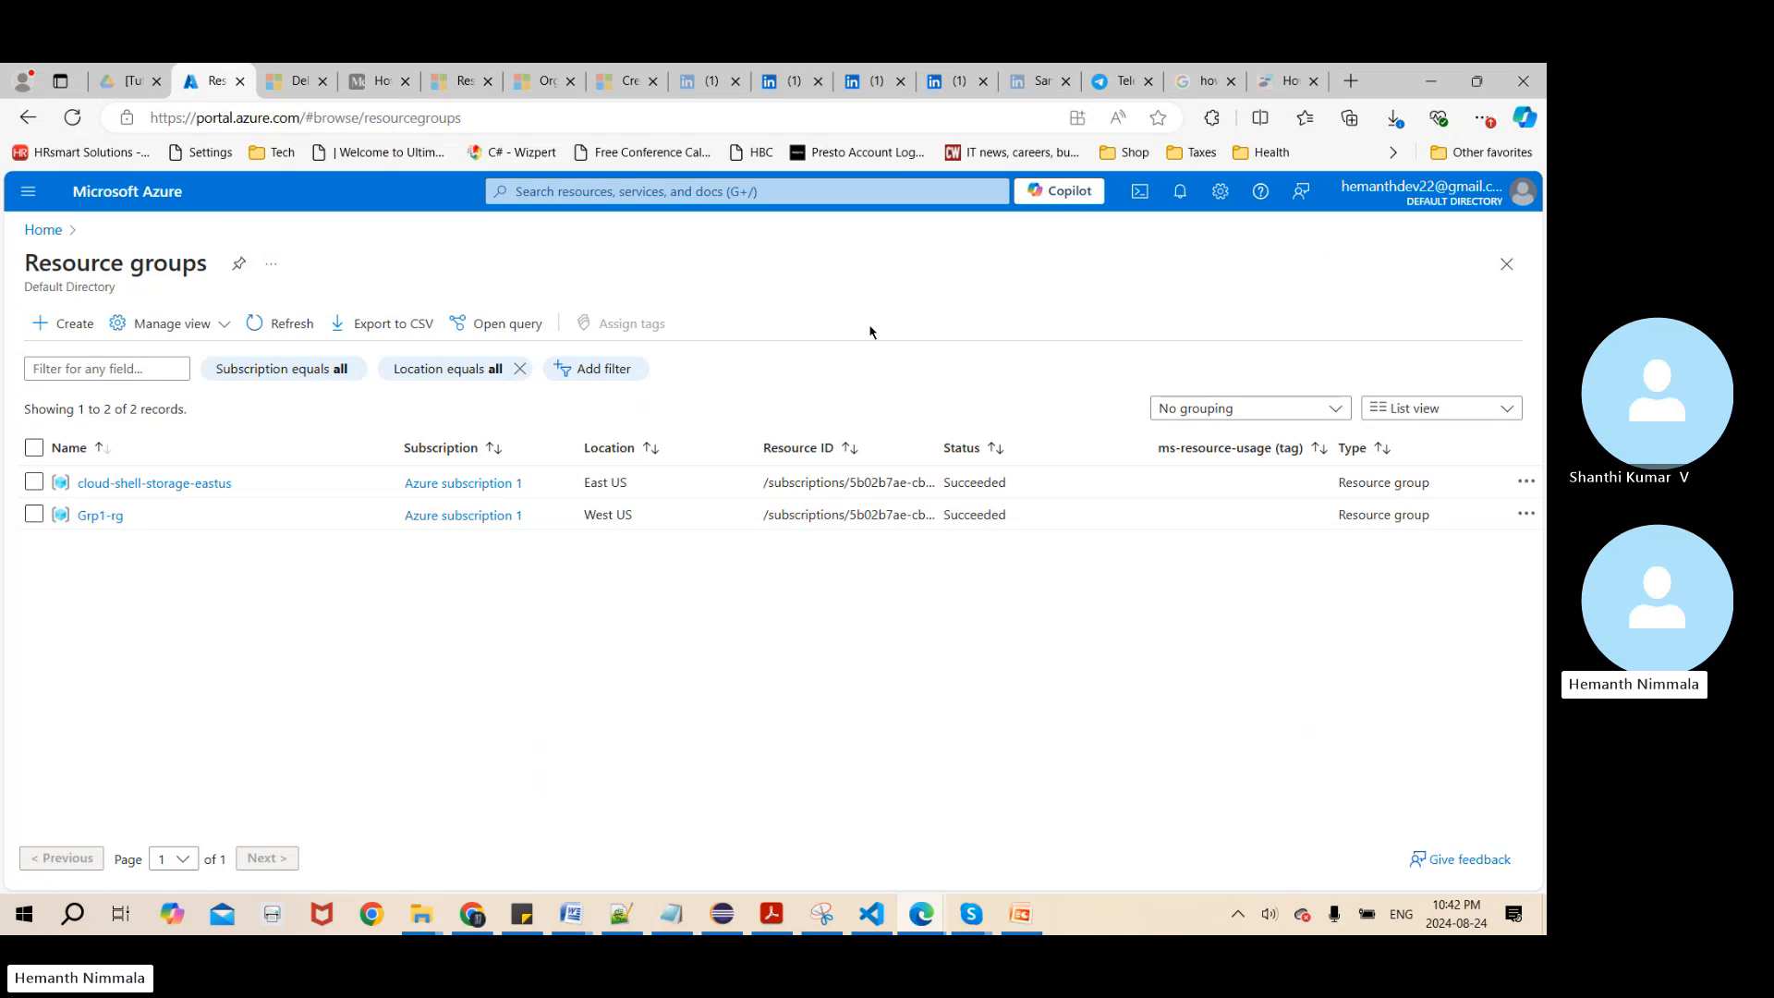
{"action": "left_click", "coordinate": [681, 196]}
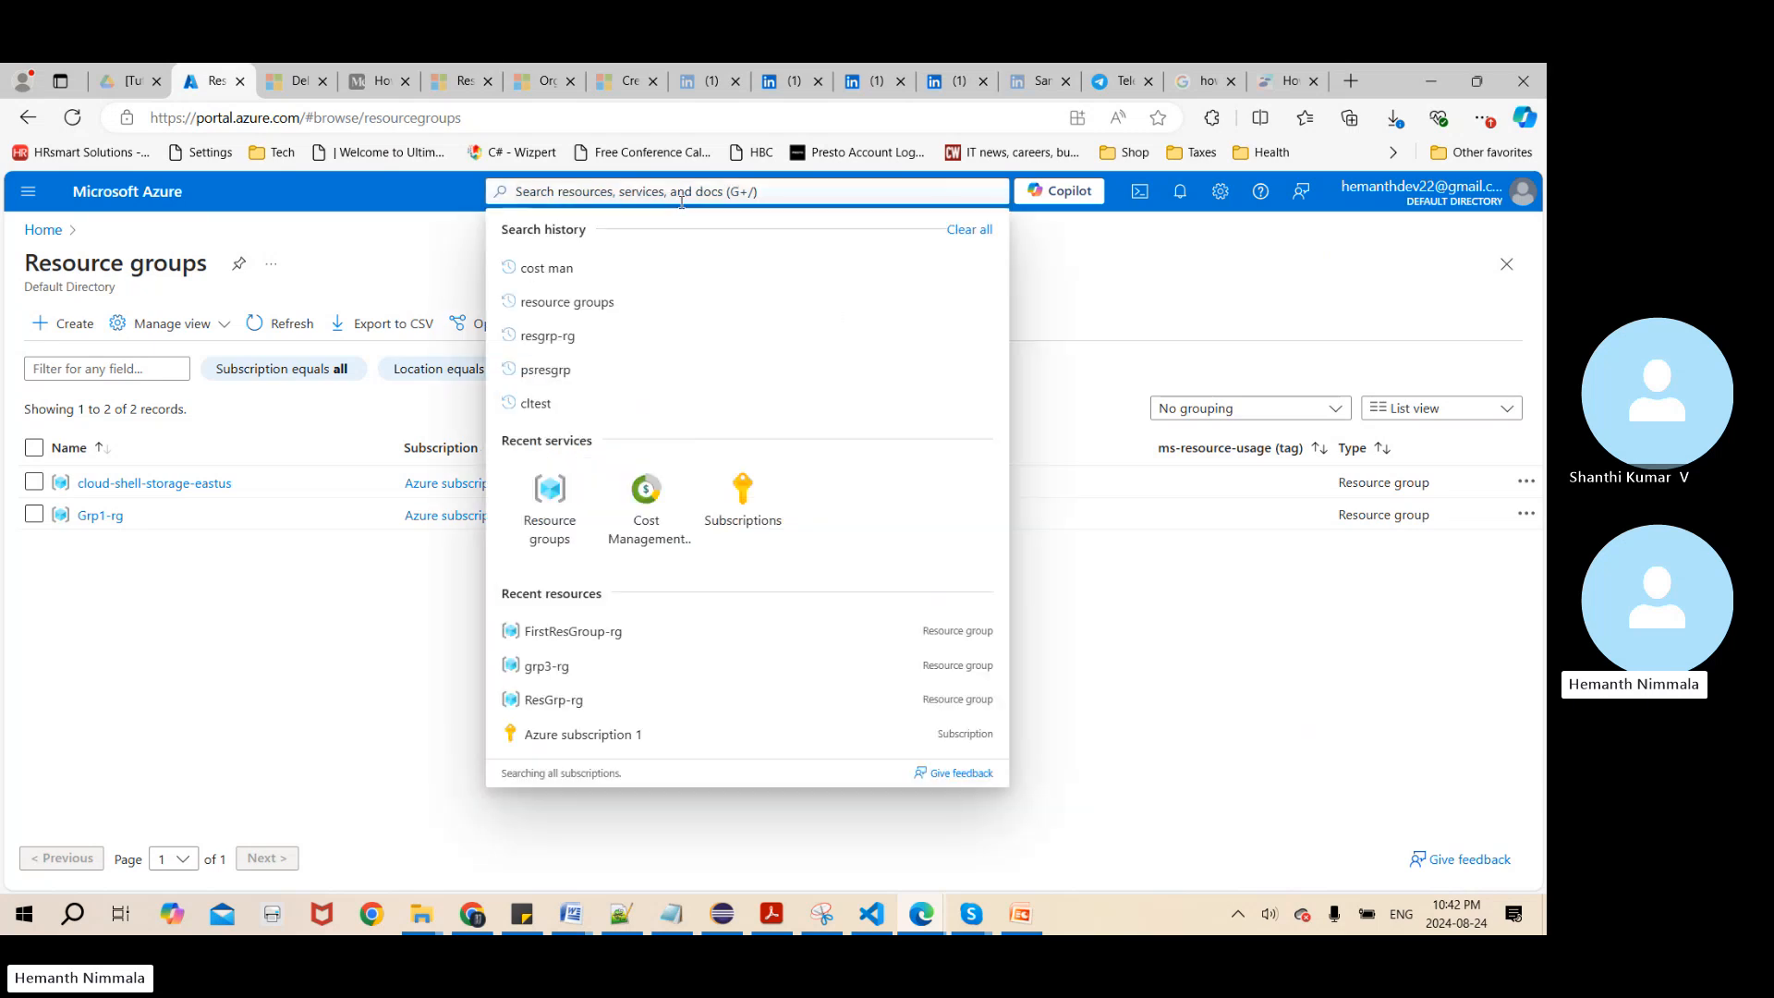
{"action": "left_click", "coordinate": [1145, 361]}
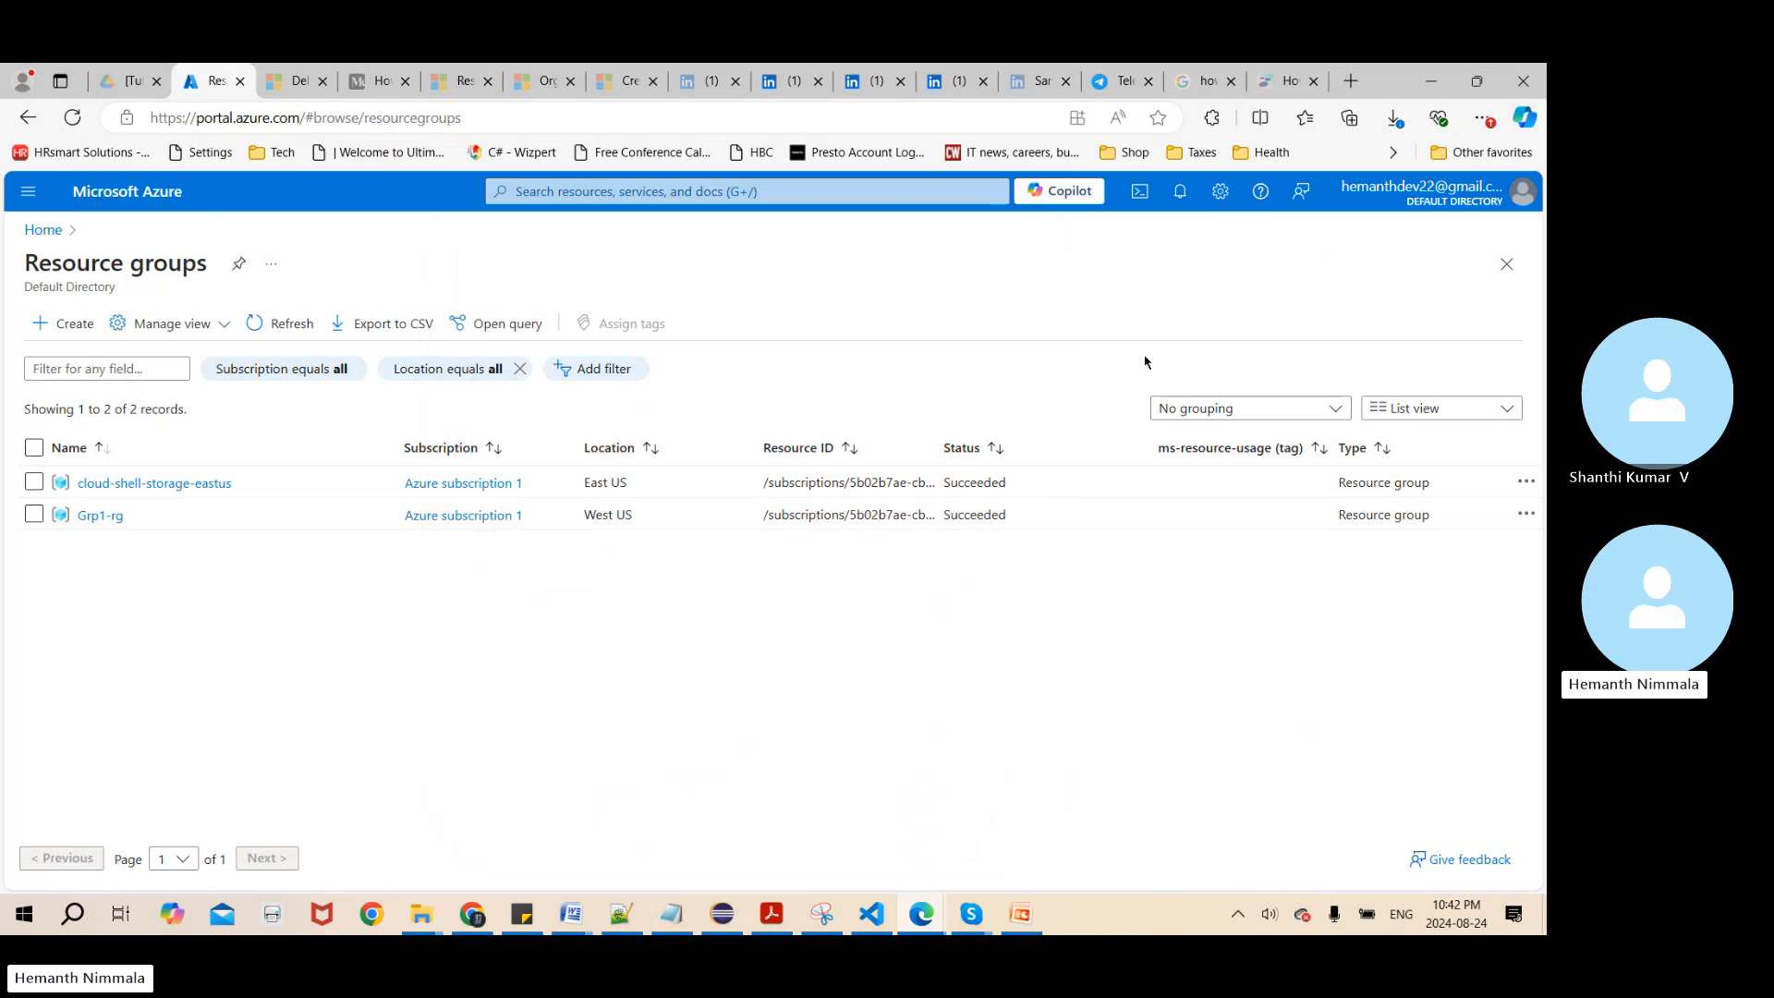
Search the portal for "resource" and open the Resource groups service
{"action": "left_click", "coordinate": [736, 192]}
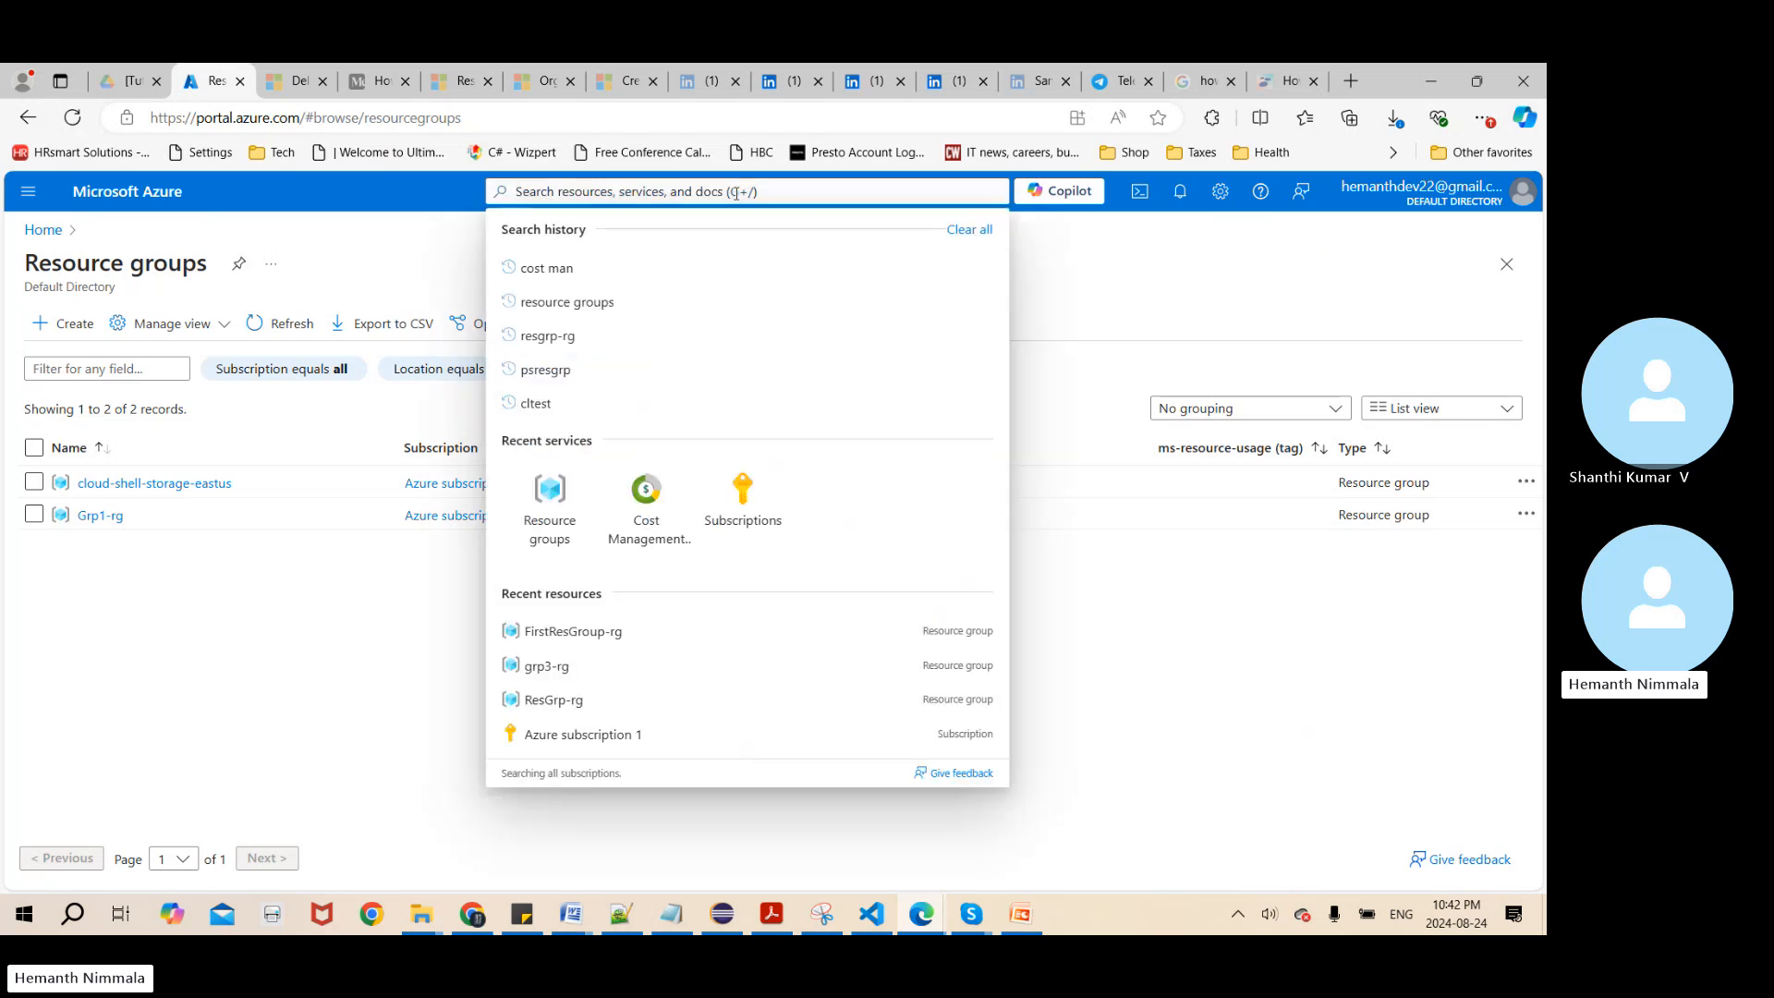
{"action": "type", "text": "resour"}
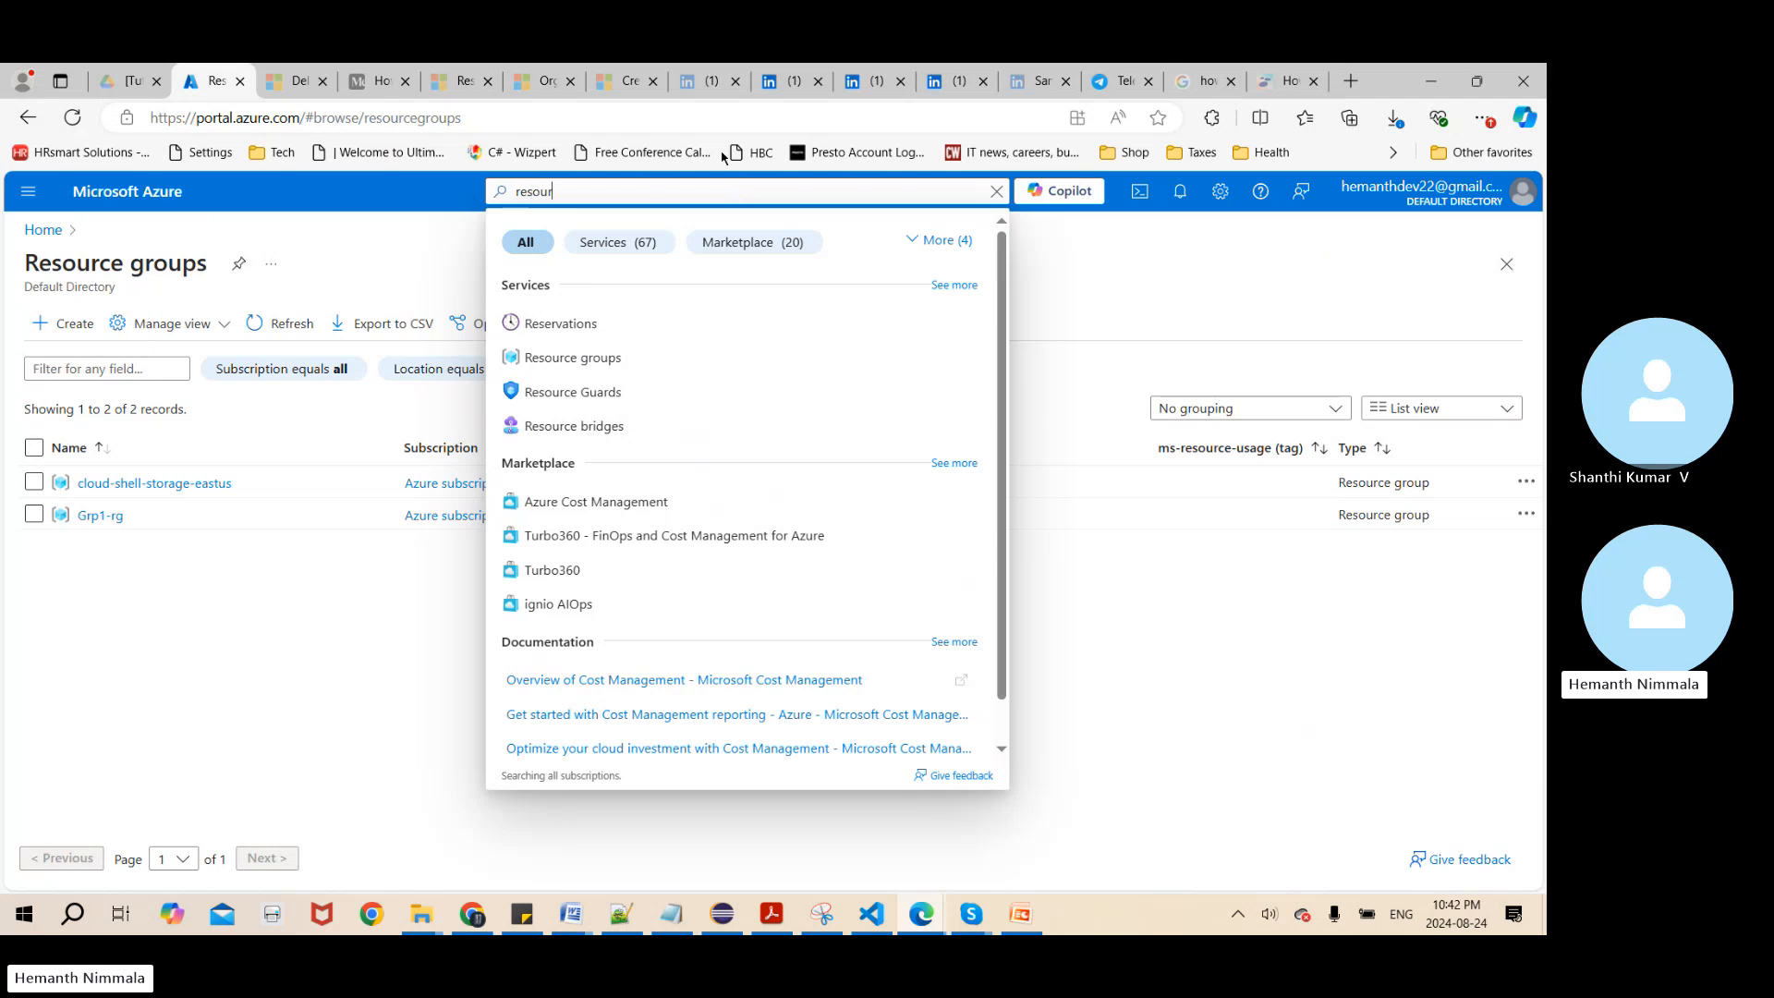
{"action": "type", "text": "ce"}
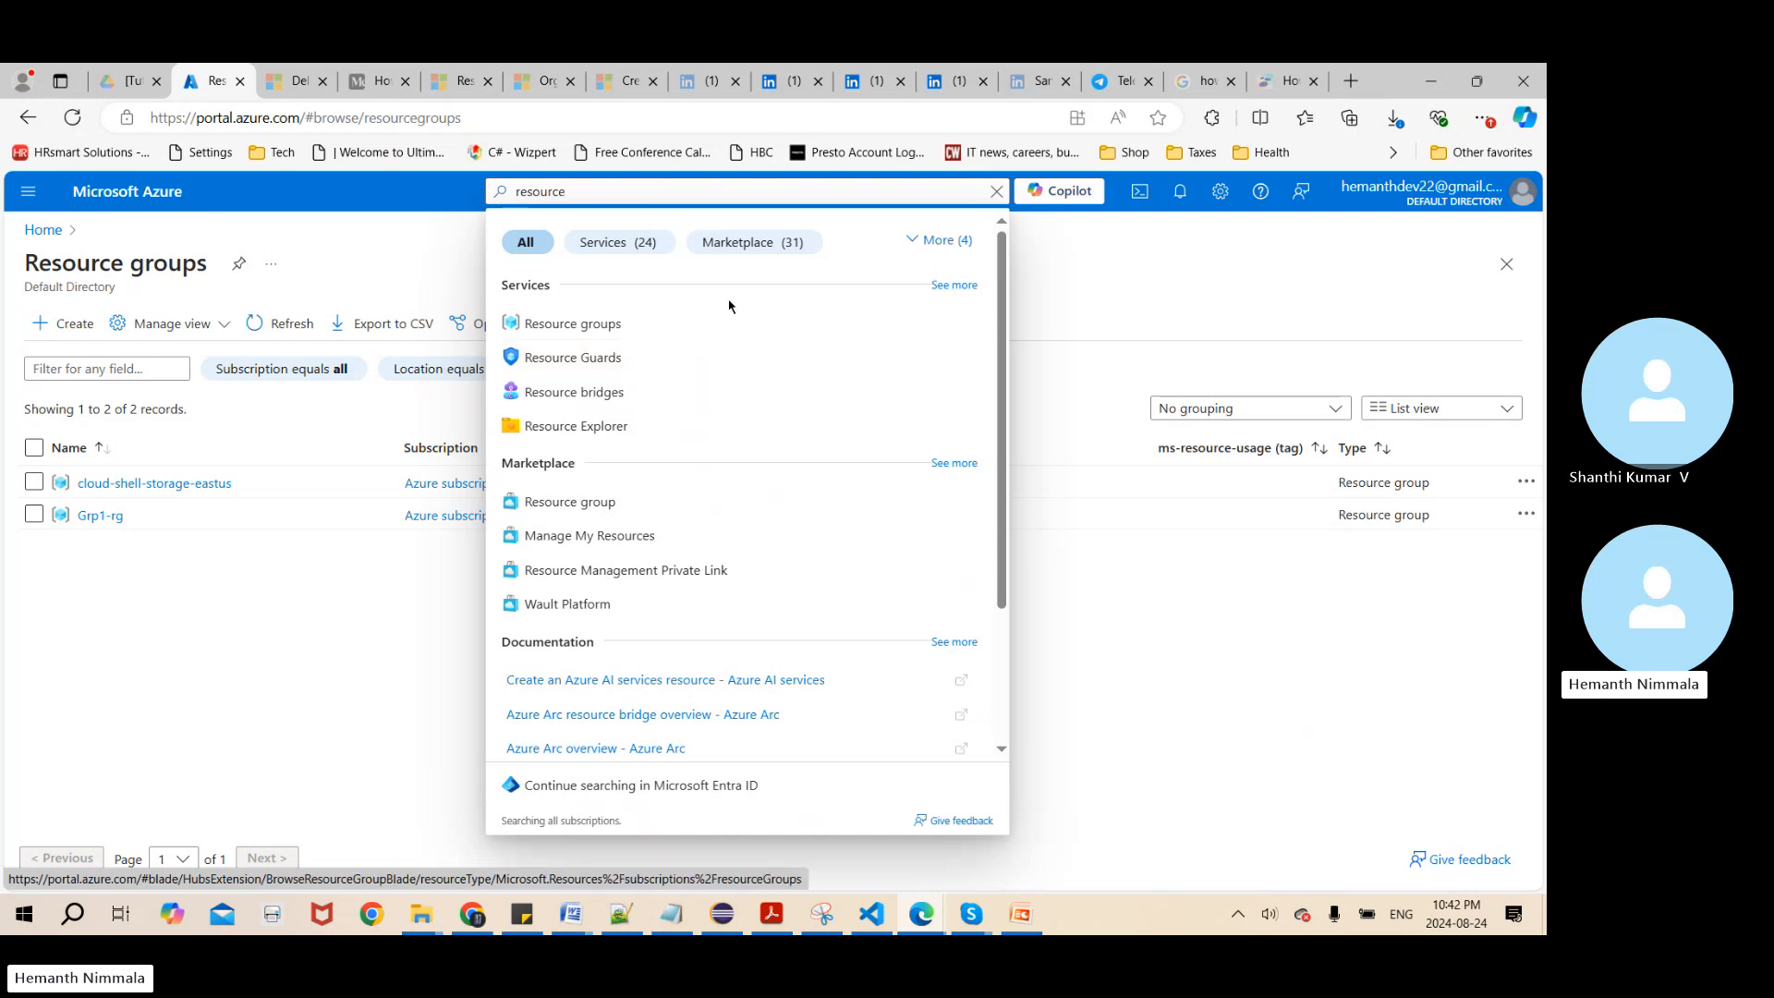
{"action": "left_click", "coordinate": [616, 331]}
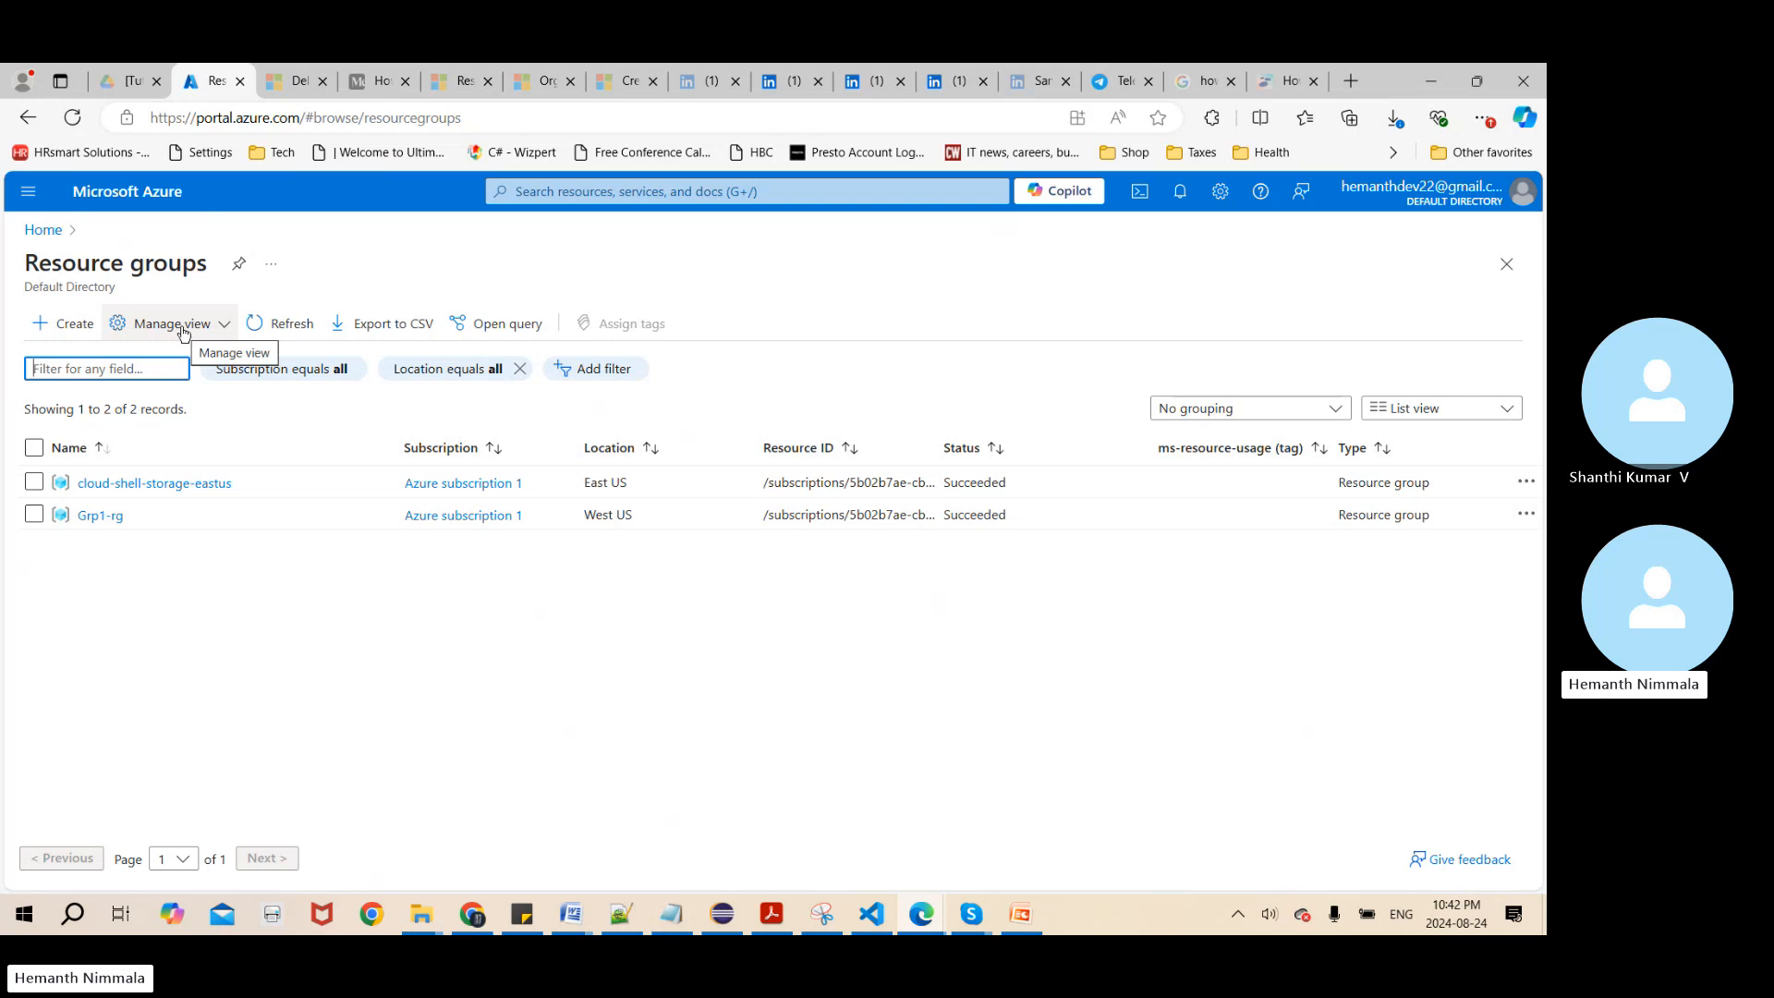
Create a resource group named Portal-rg under Azure subscription 1 in the (US) East US region
{"action": "left_click", "coordinate": [74, 335]}
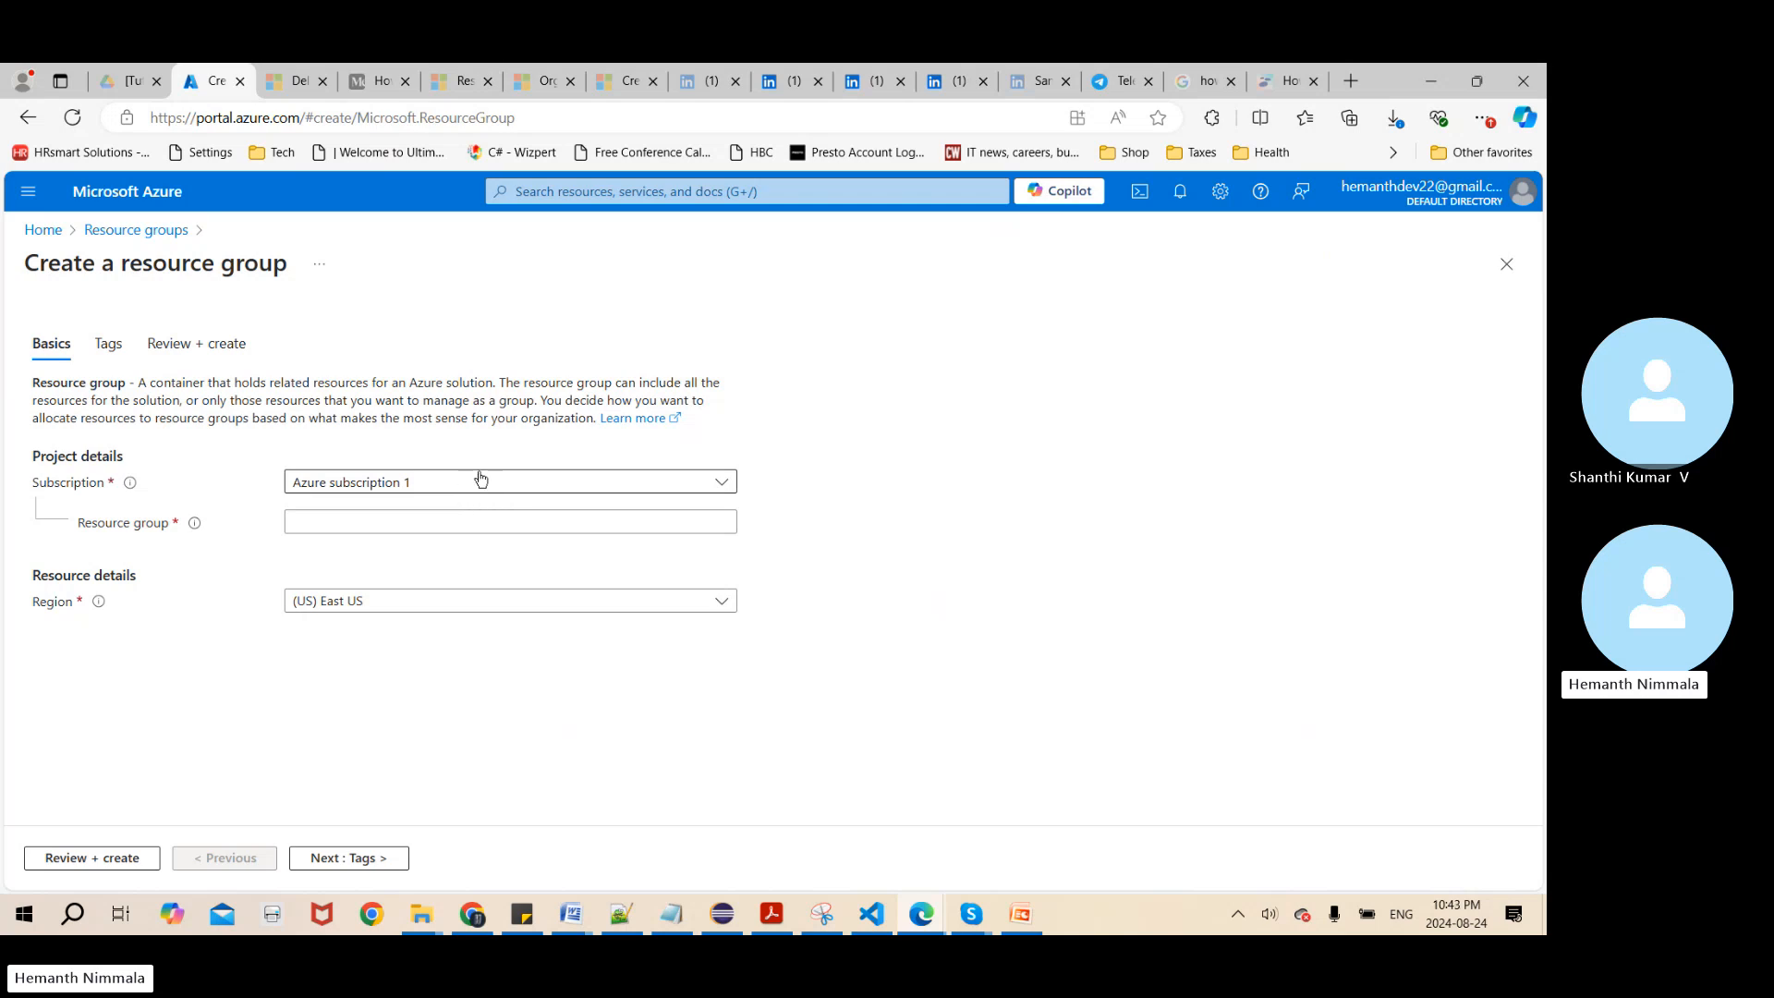
{"action": "left_click", "coordinate": [728, 491]}
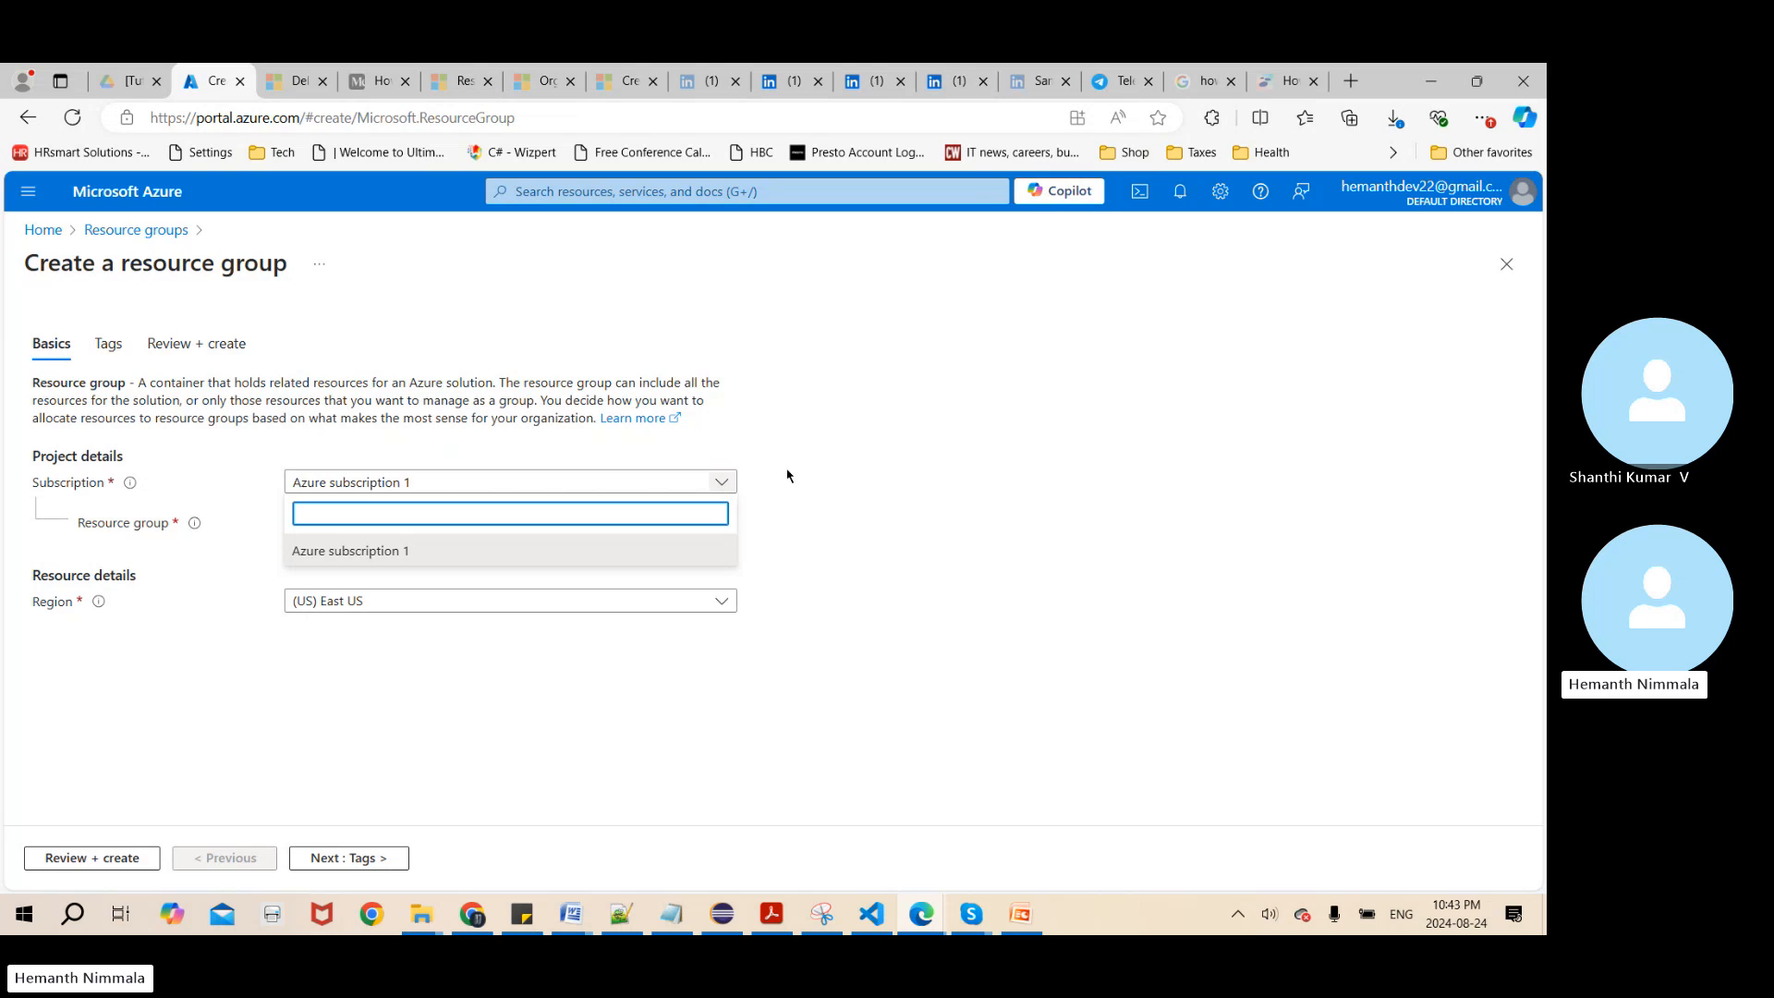
{"action": "left_click", "coordinate": [924, 482]}
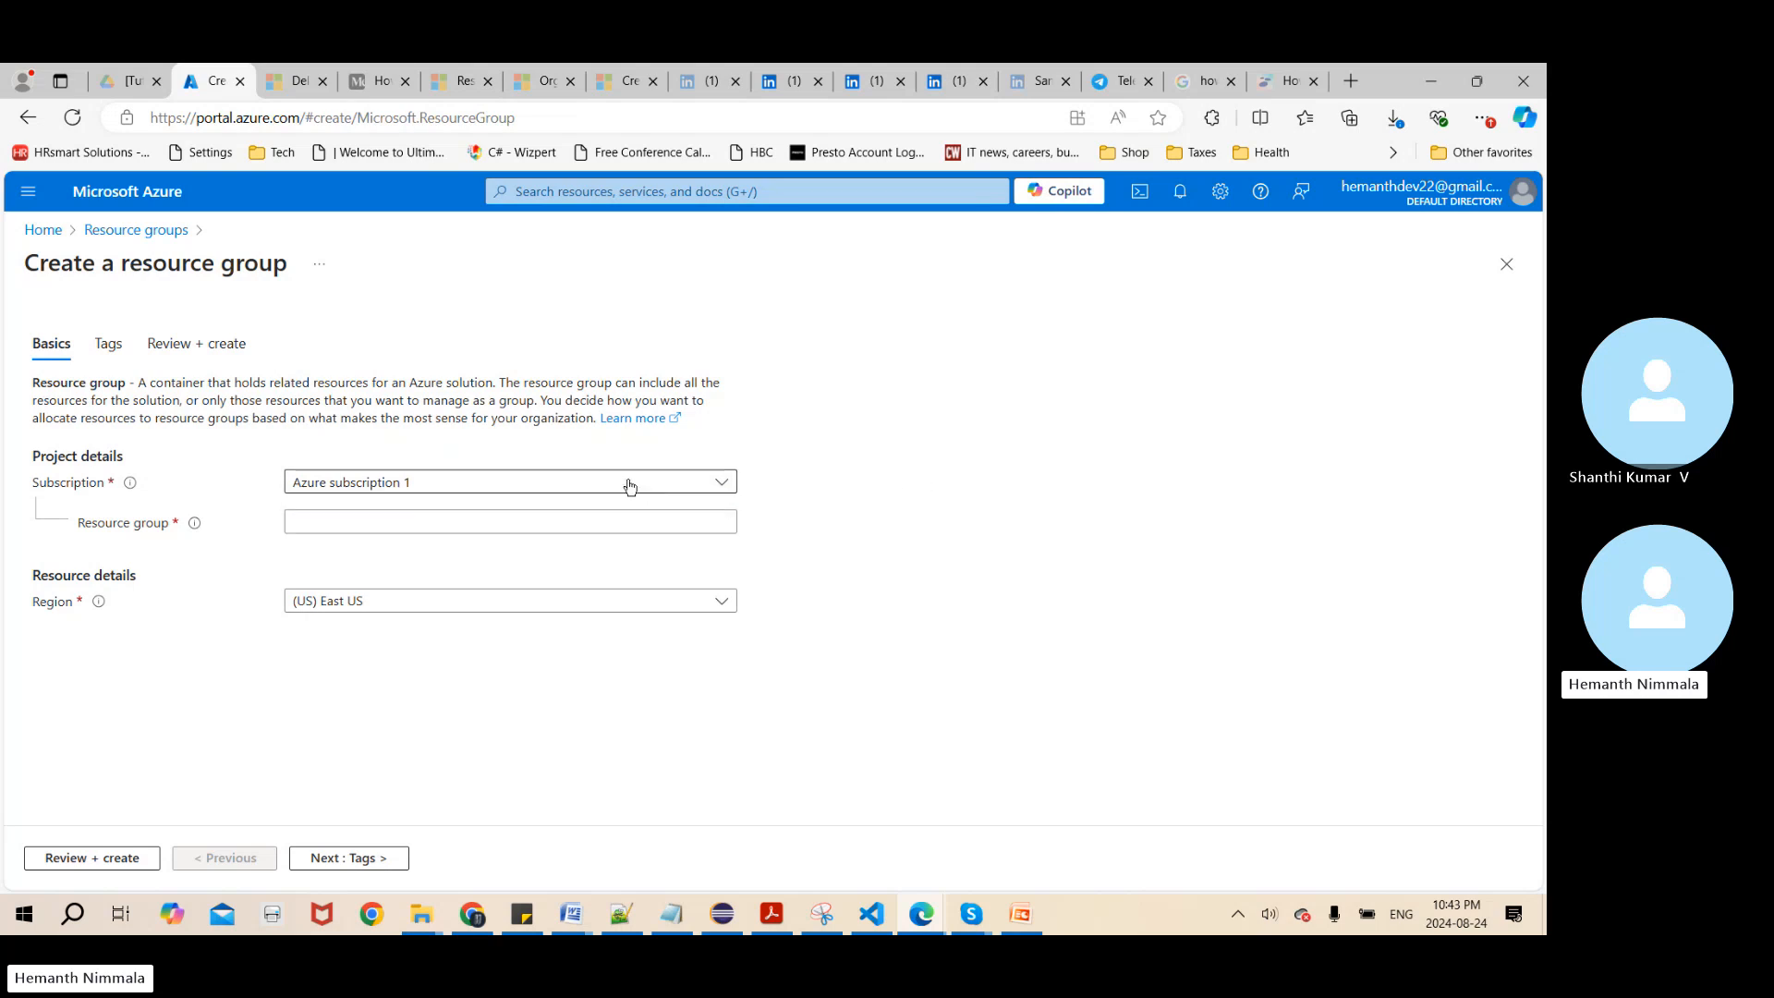
{"action": "left_click", "coordinate": [475, 521]}
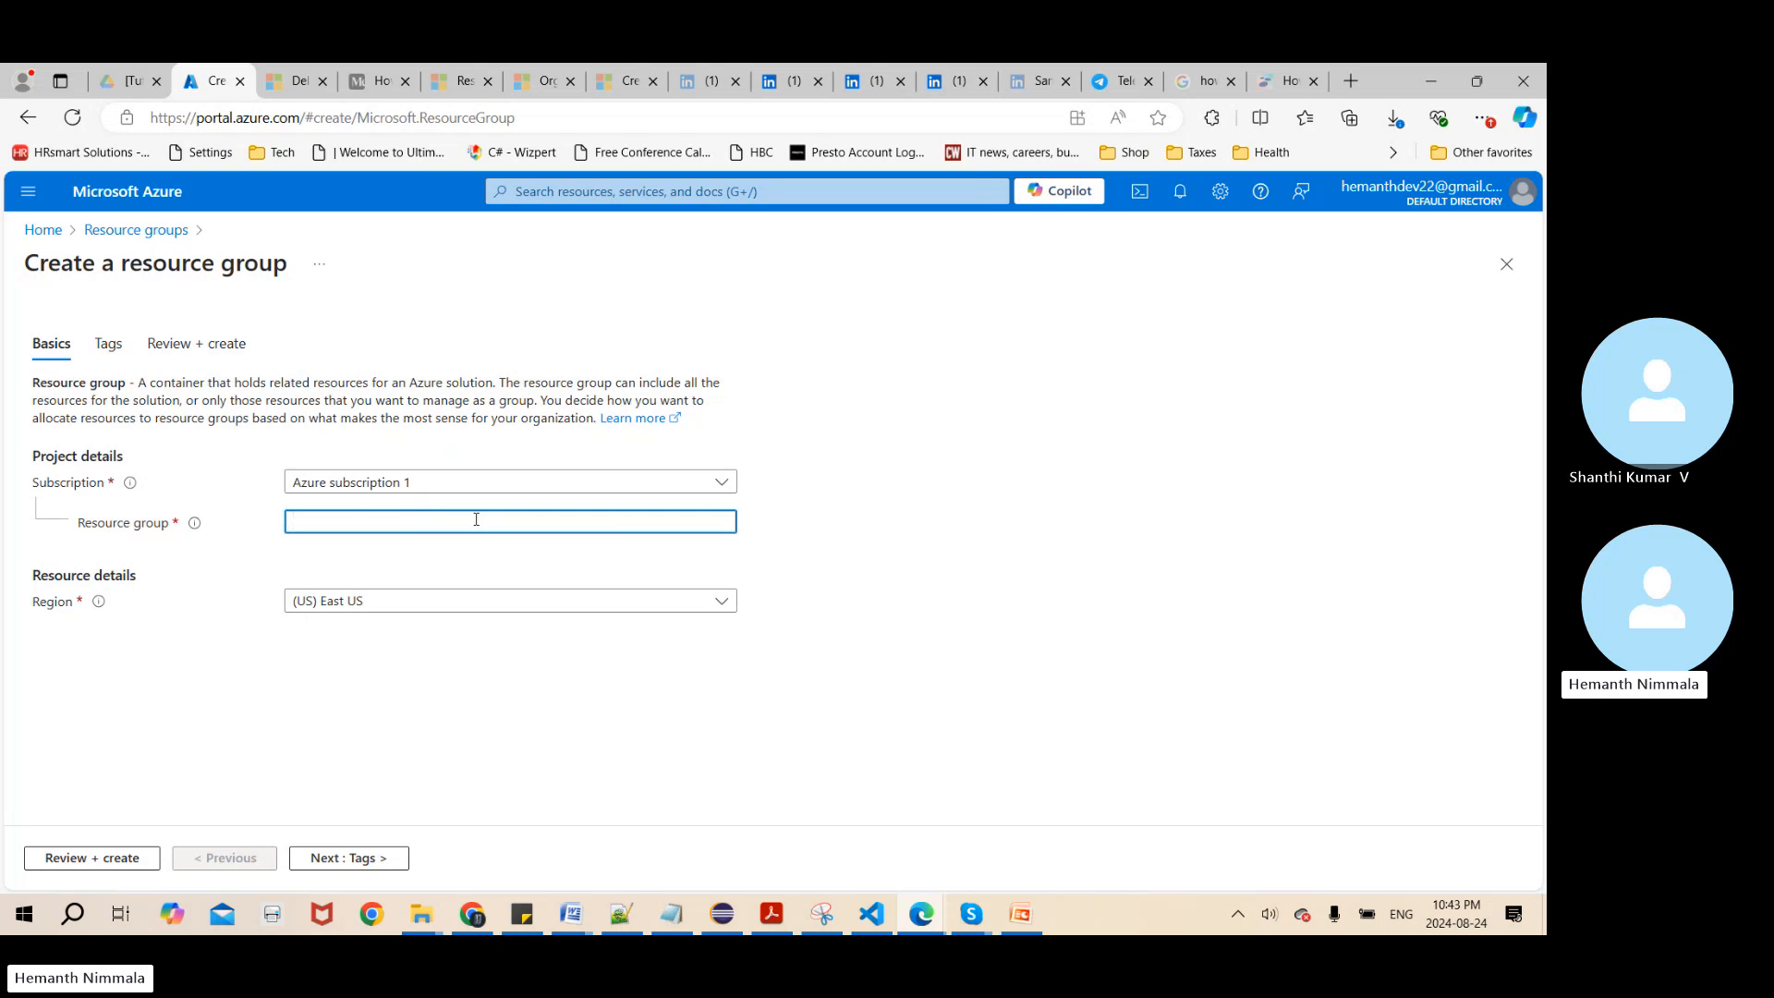
{"action": "type", "text": "Portal"}
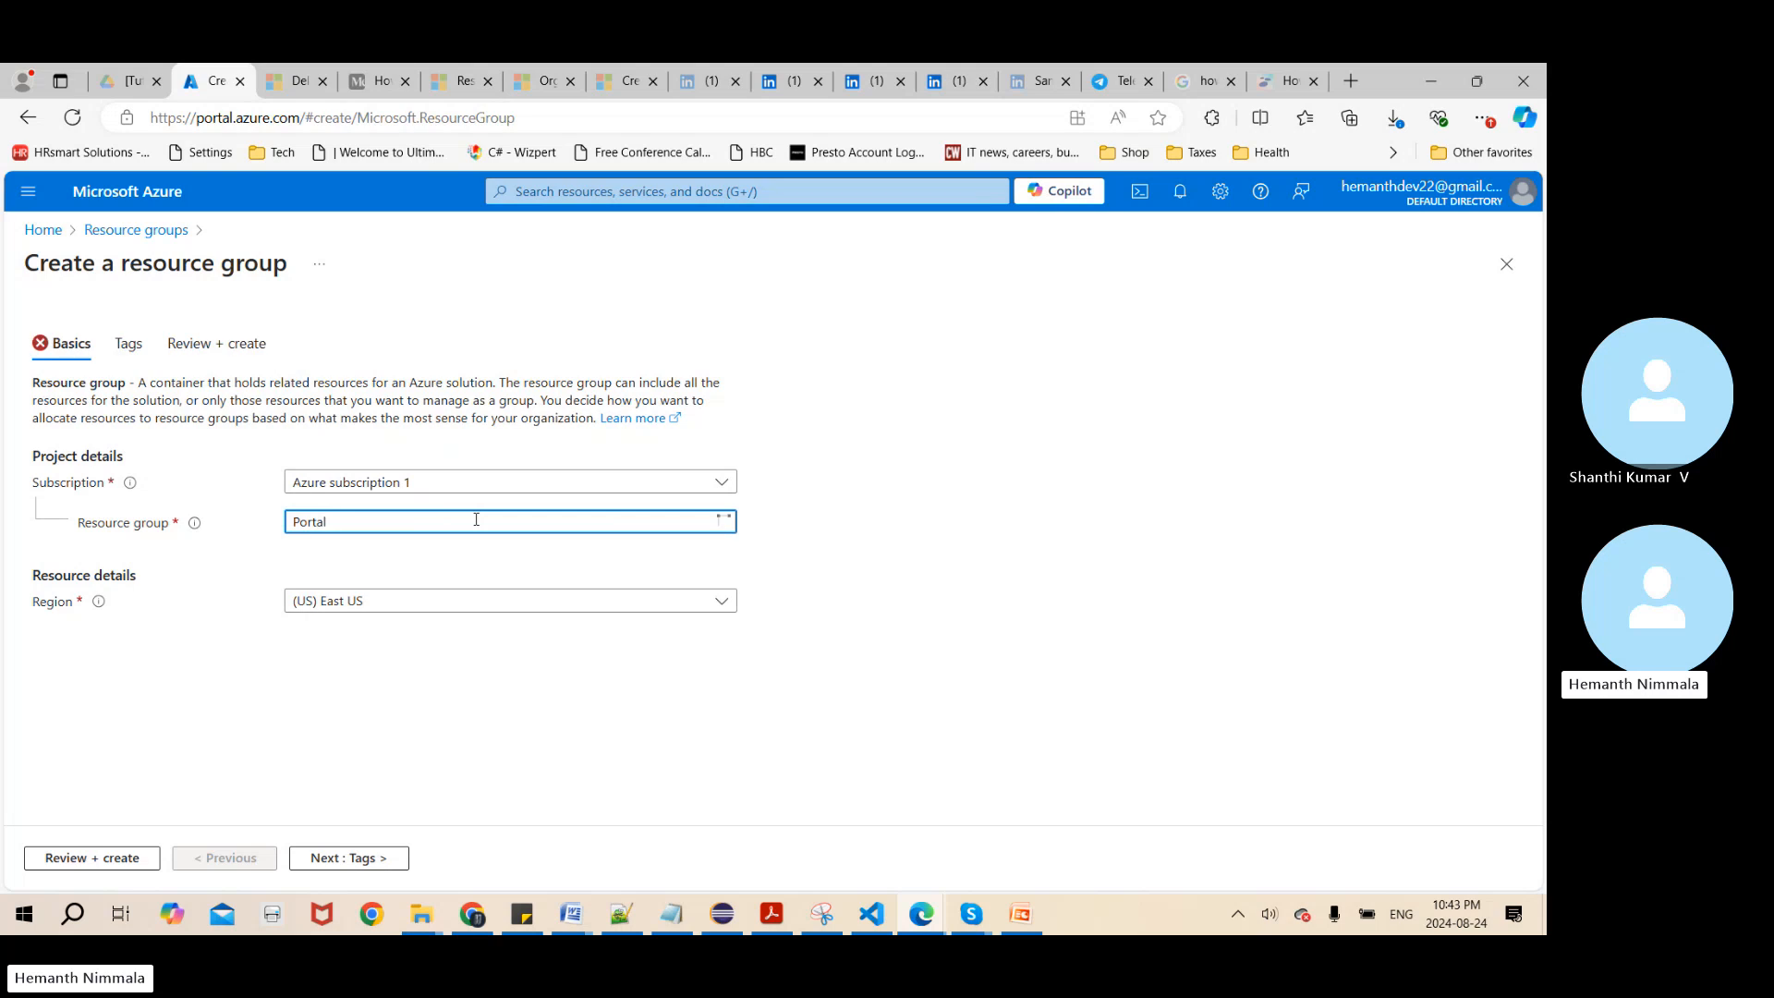
{"action": "type", "text": "-rg"}
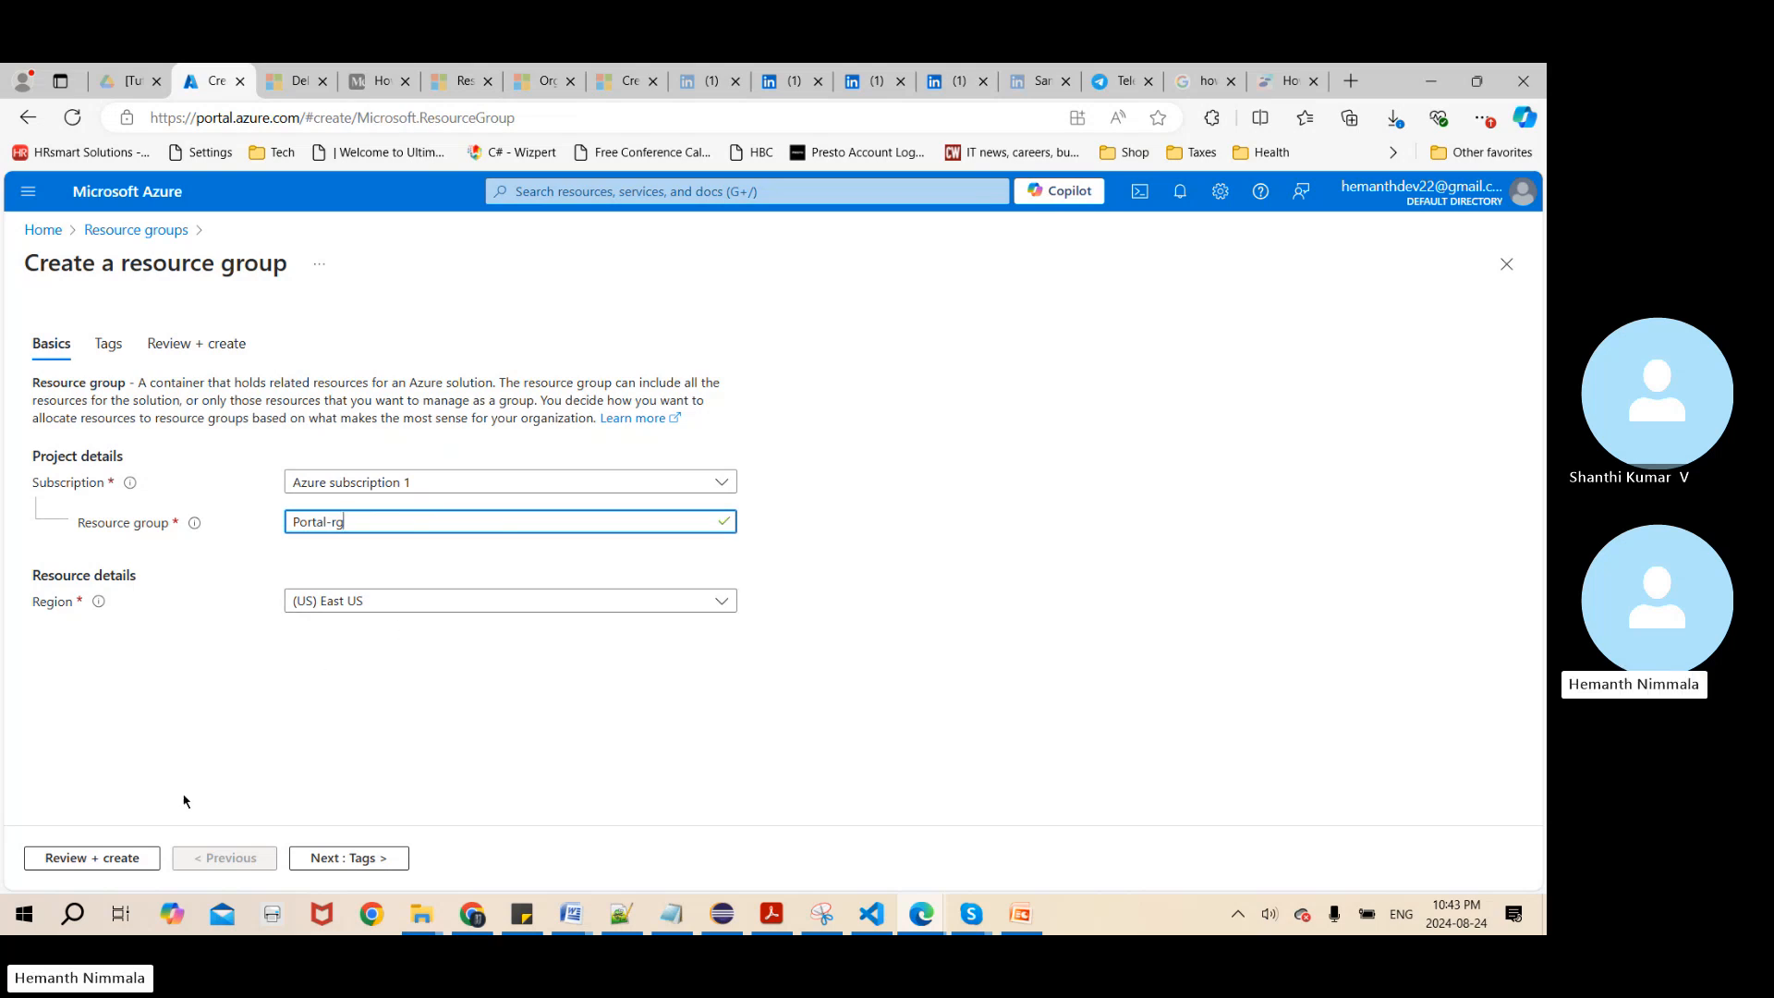
{"action": "left_click", "coordinate": [79, 858]}
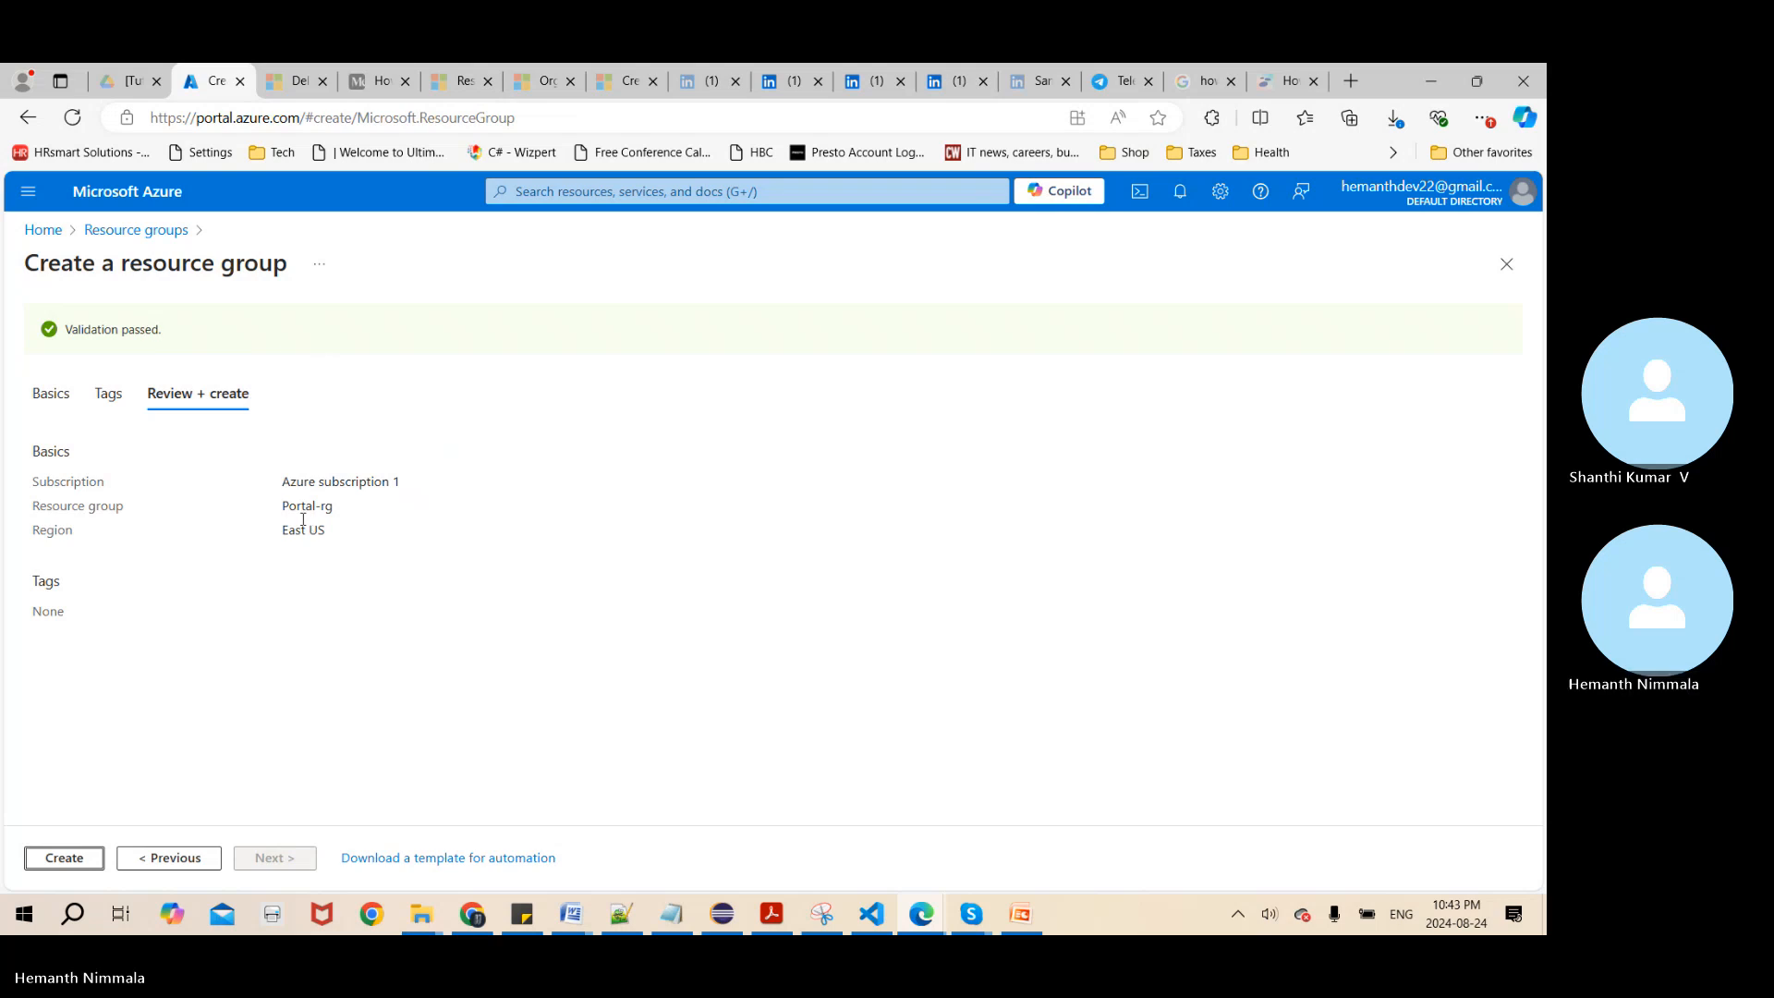
{"action": "left_click", "coordinate": [70, 859]}
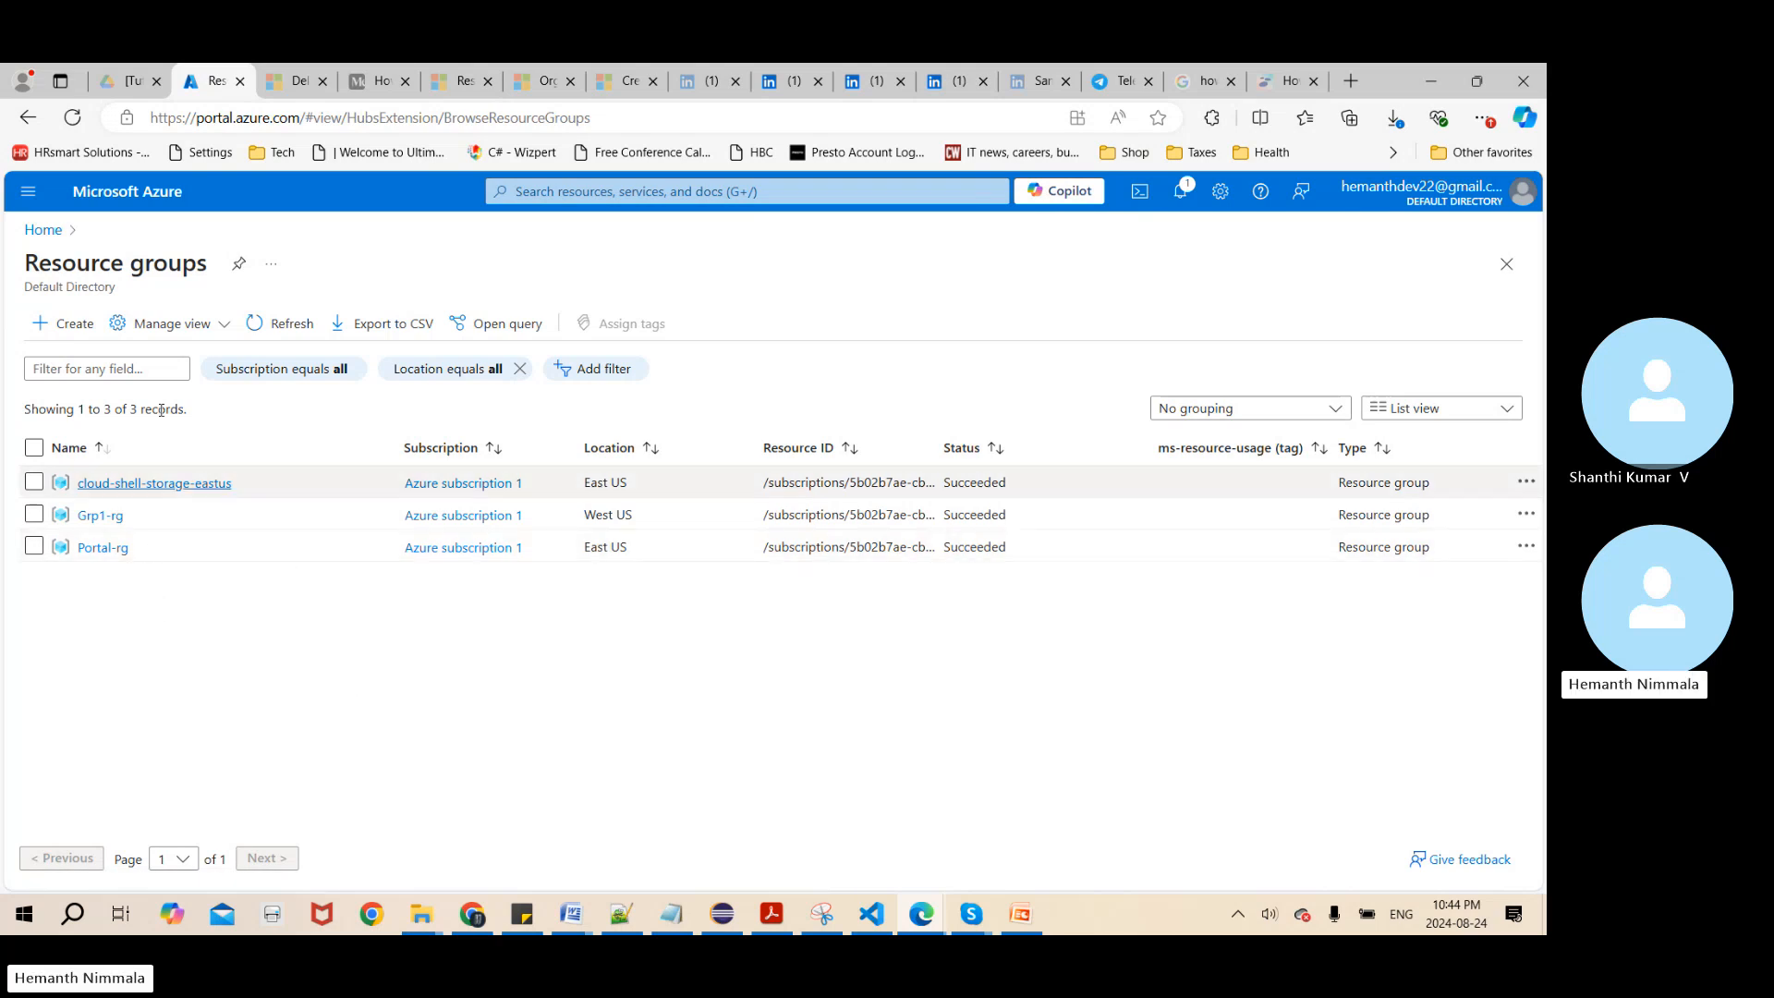
Open the Portal-rg resource group and start its deletion, entering Portal-rg as the confirmation name
{"action": "left_click", "coordinate": [35, 547]}
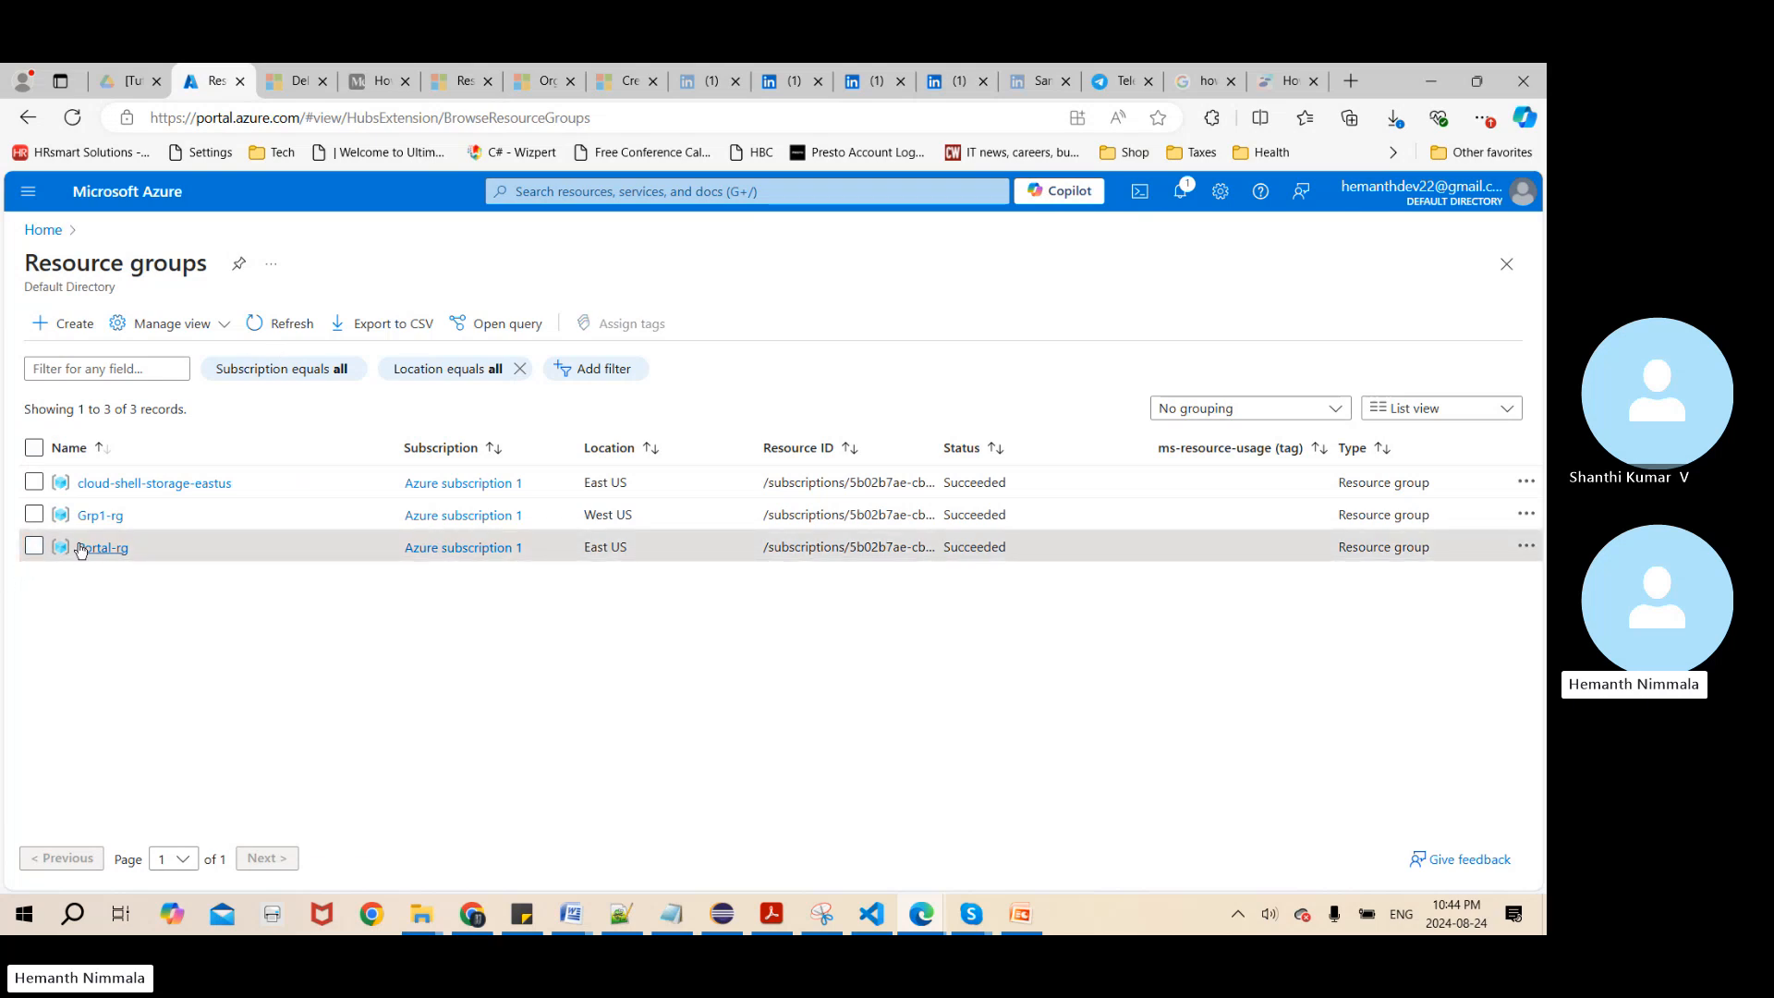
{"action": "left_click", "coordinate": [80, 548]}
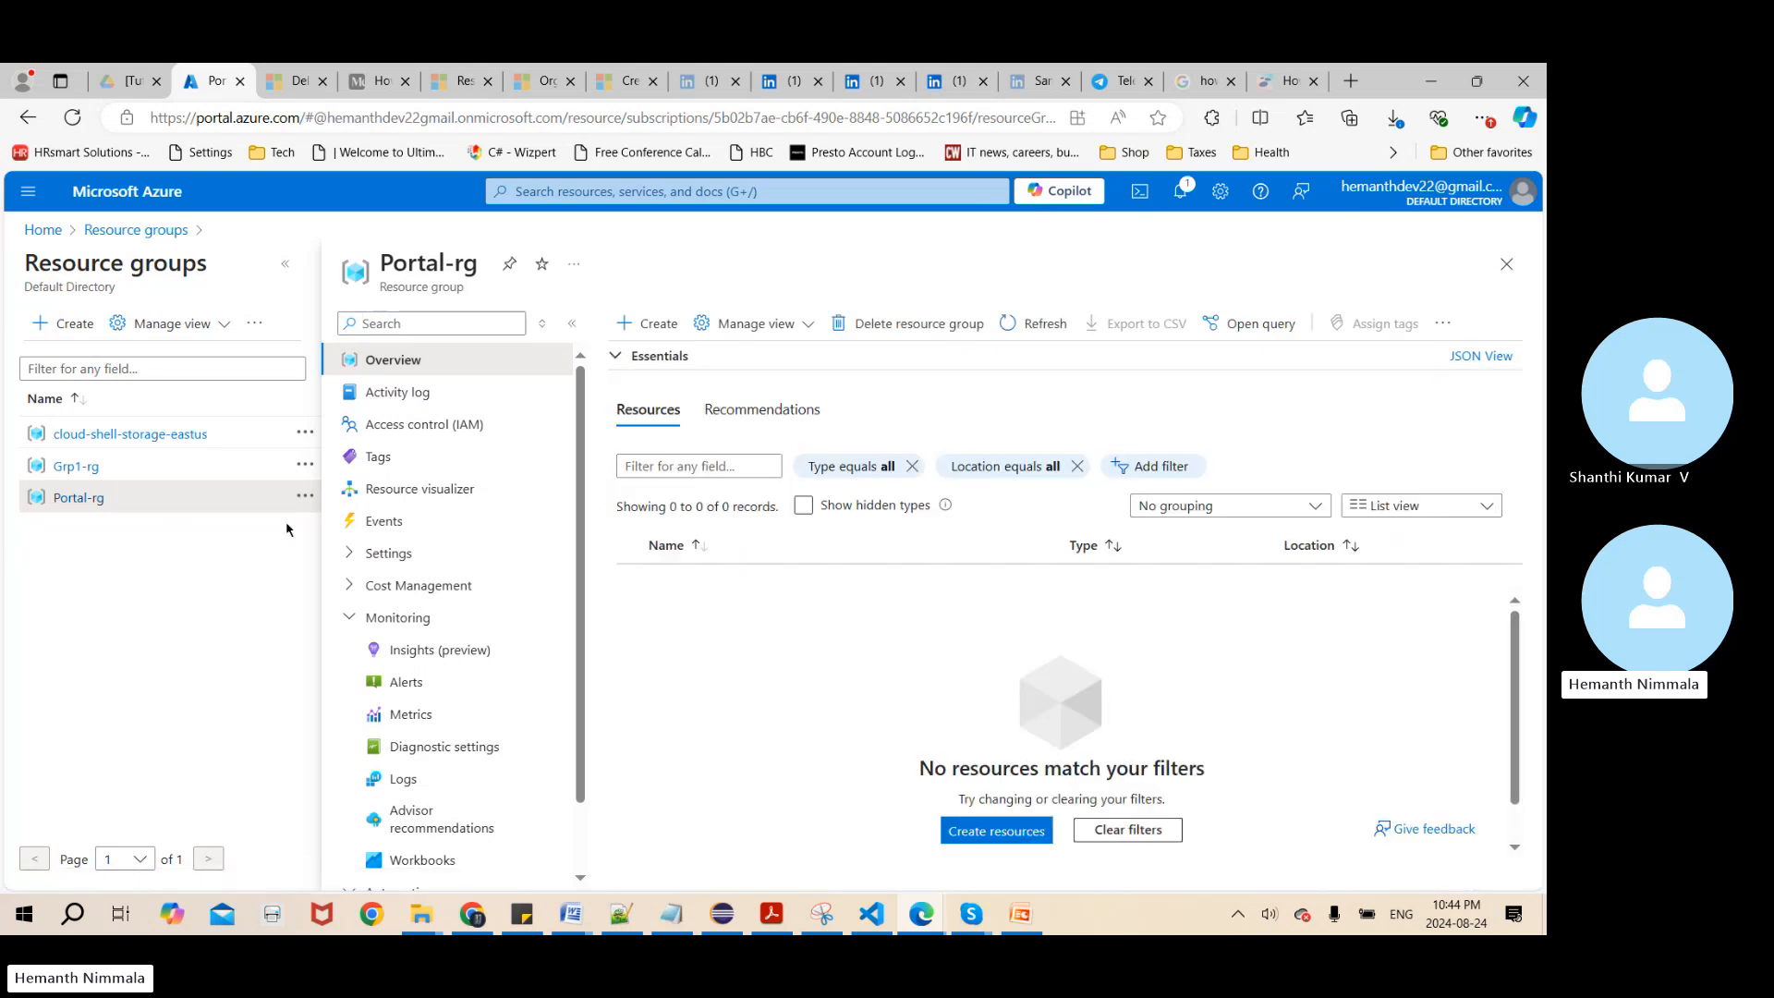
{"action": "left_click", "coordinate": [902, 331]}
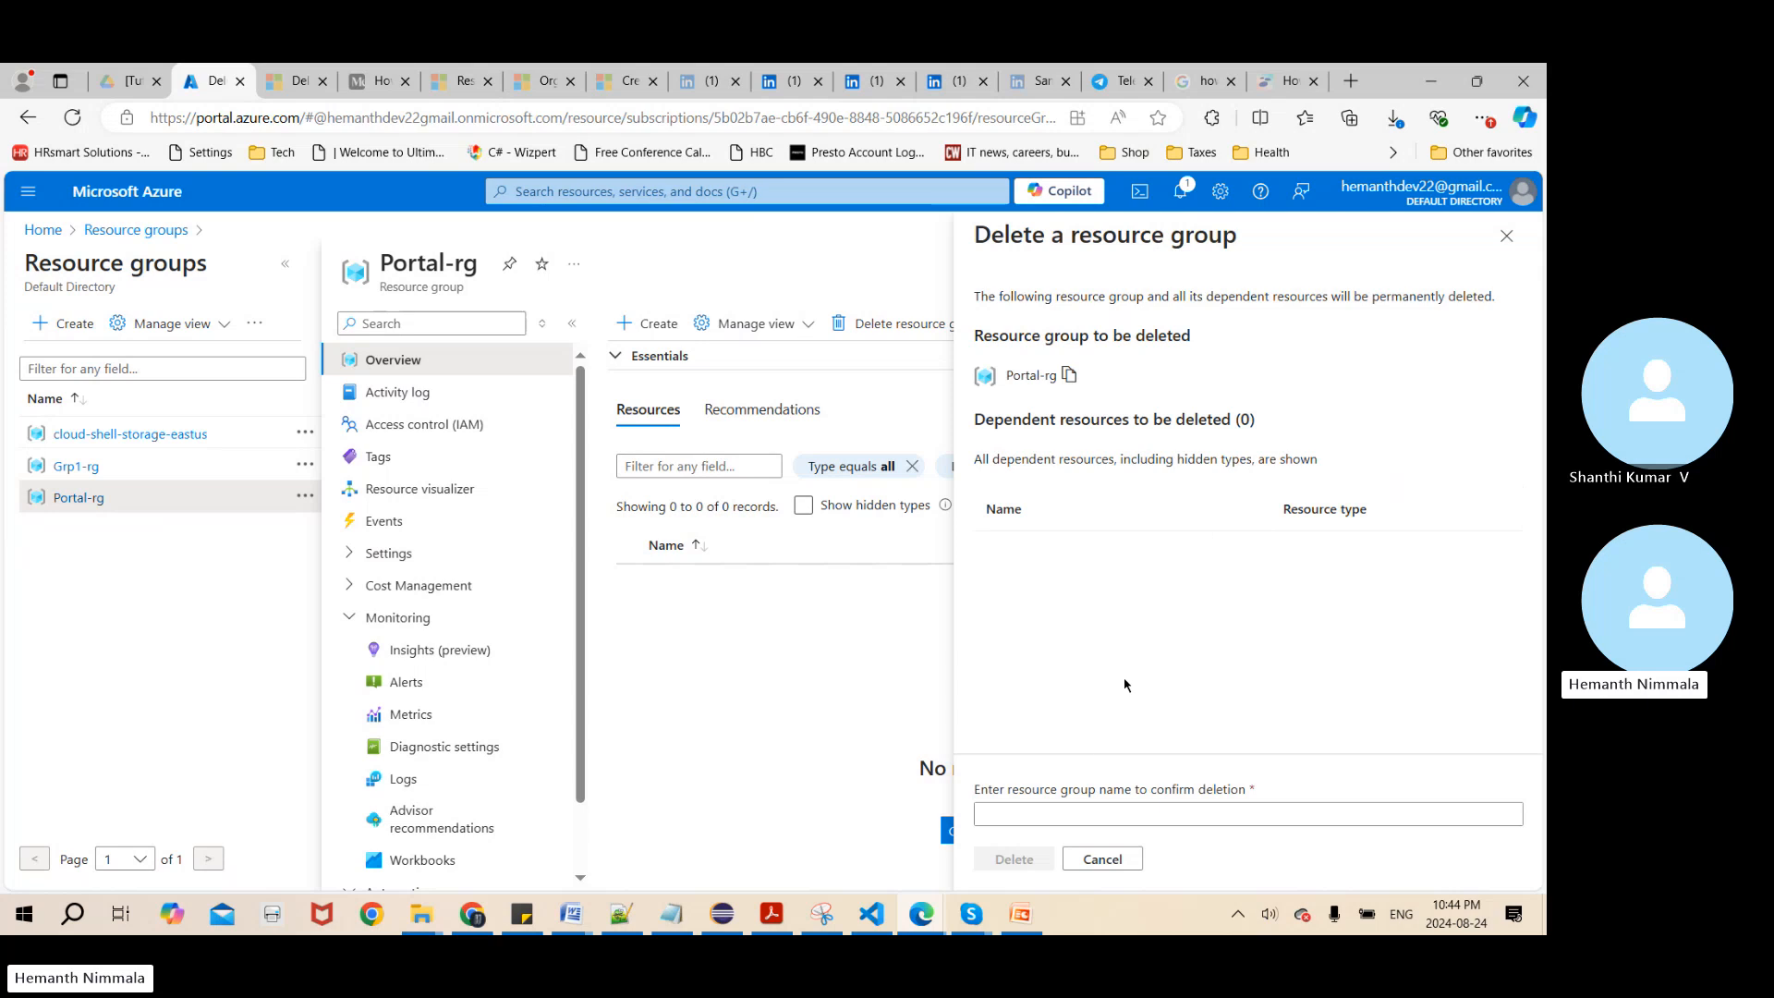
{"action": "left_click", "coordinate": [1130, 811]}
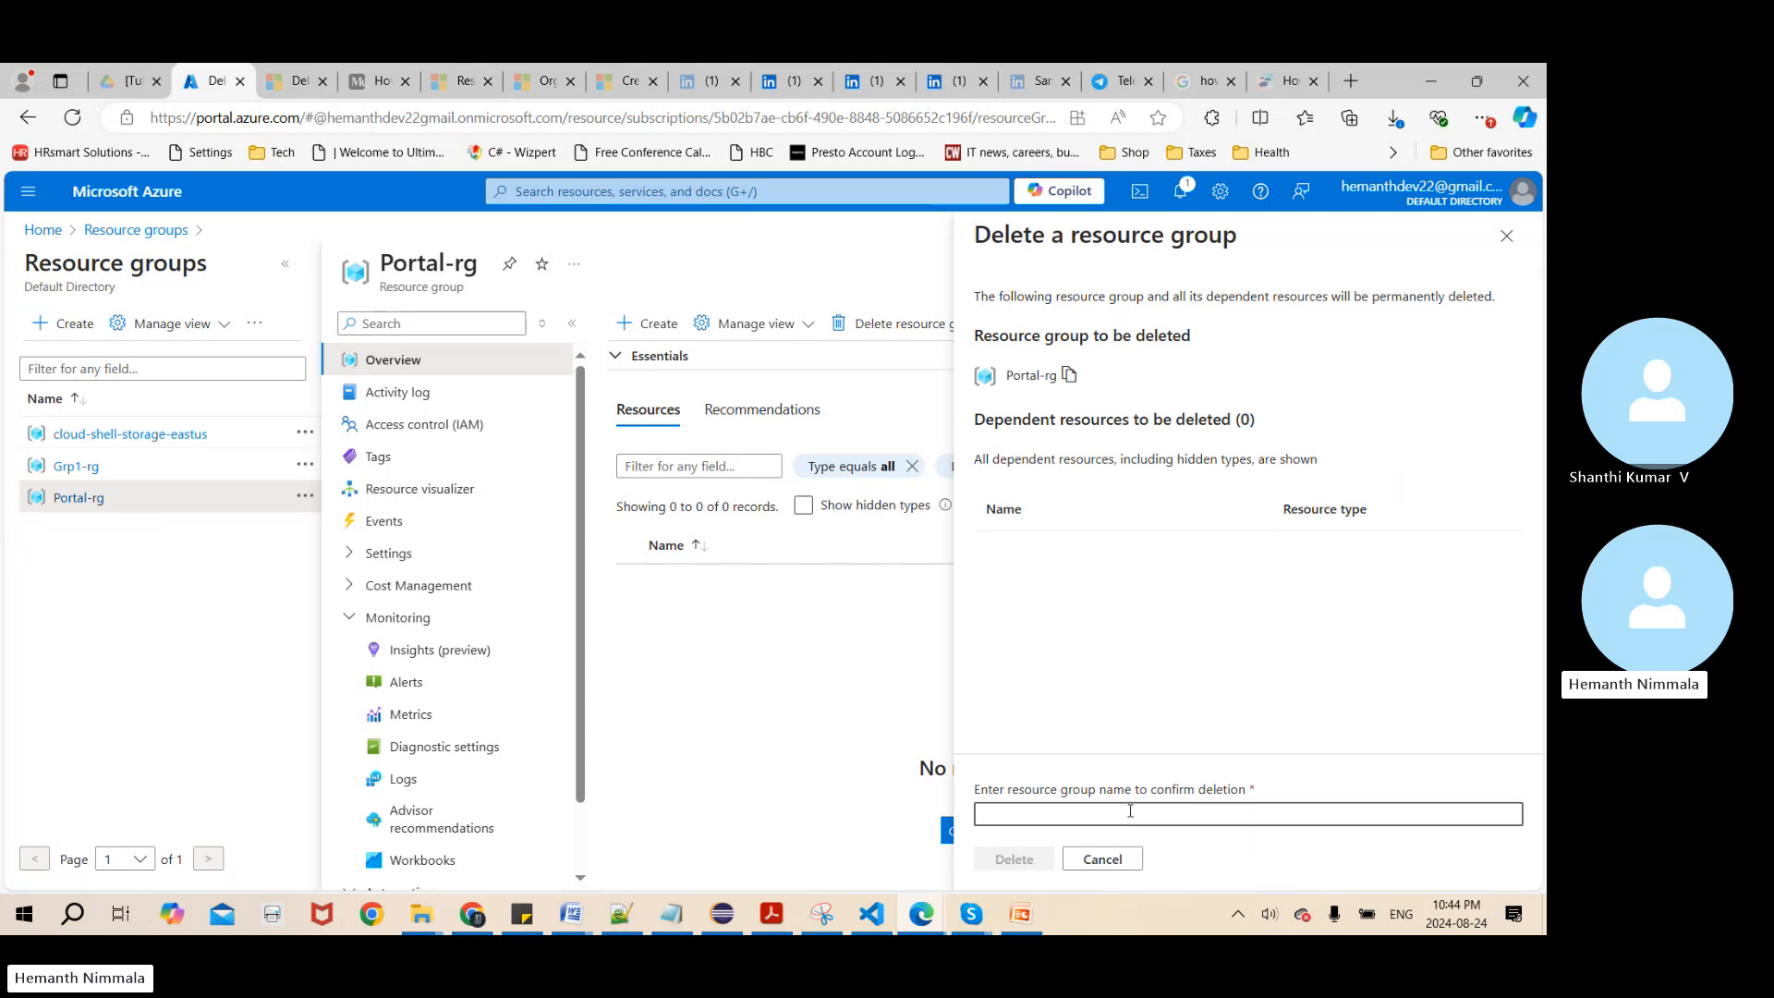
{"action": "type", "text": "Portal-rg"}
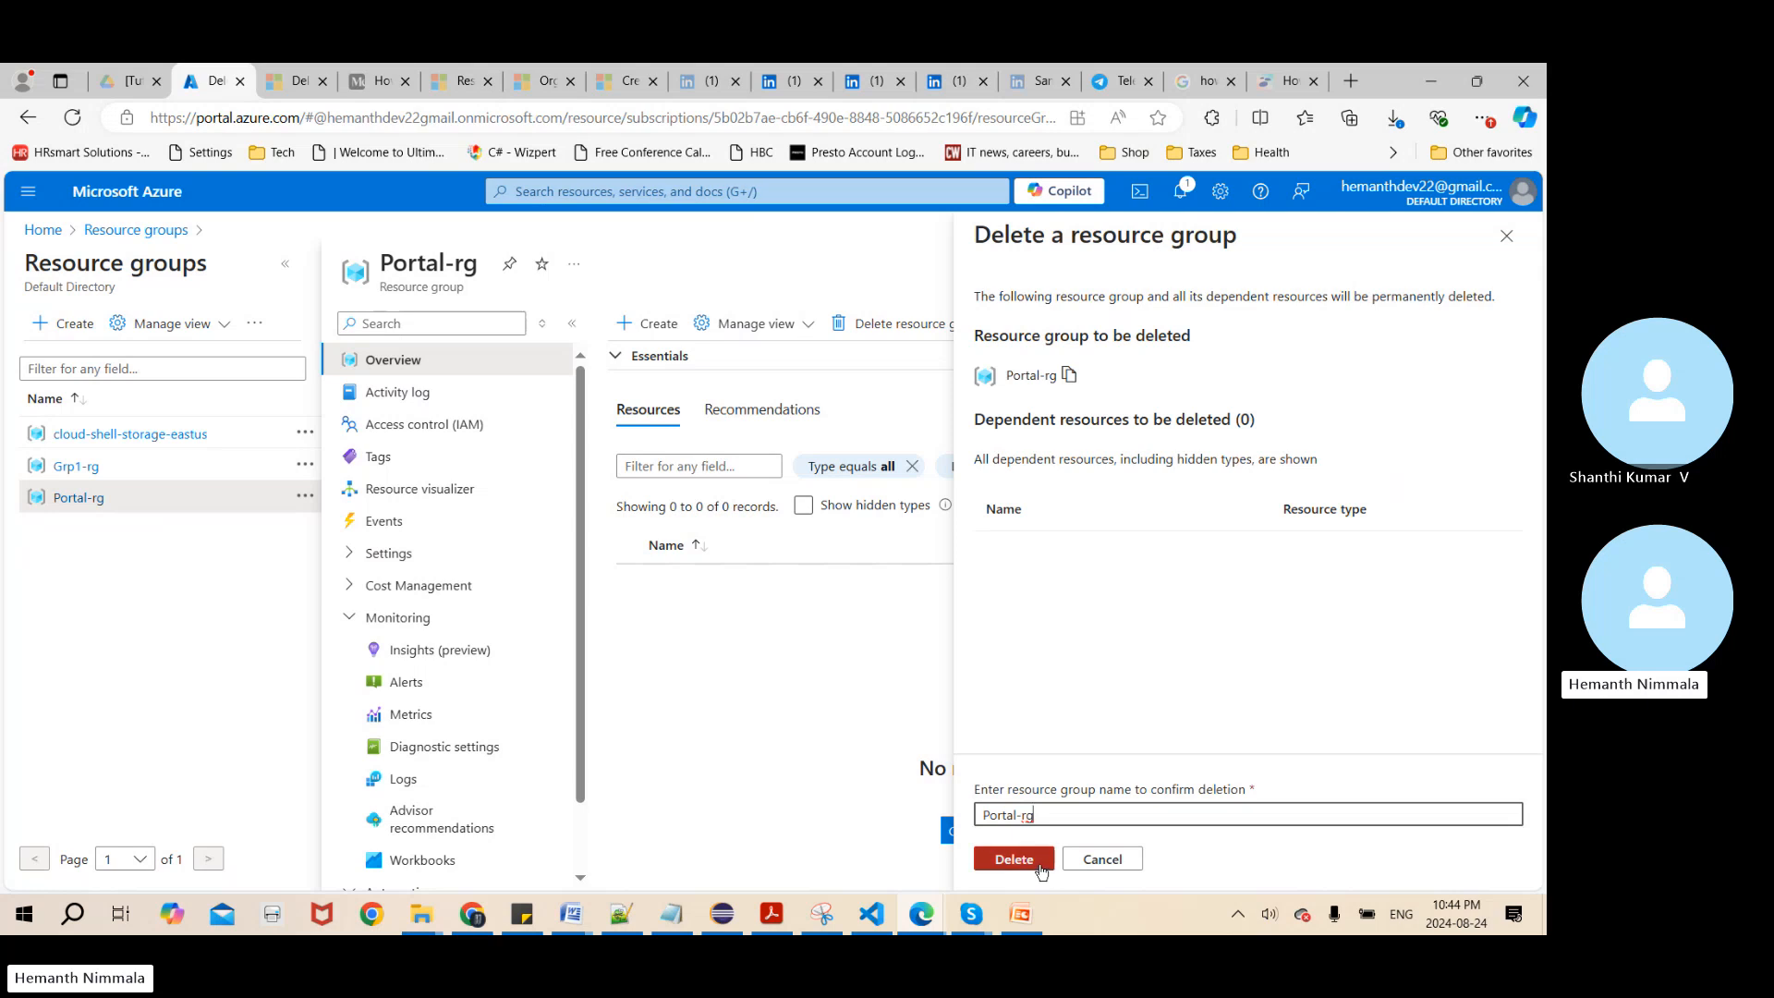
Change the confirmation name to portal-rg, then permanently delete the resource group and close its page
{"action": "key", "text": "BackSpace"}
{"action": "type", "text": "ag"}
{"action": "key", "text": "Left"}
{"action": "key", "text": "BackSpace"}
{"action": "left_click", "coordinate": [981, 814]}
{"action": "key", "text": "Delete"}
{"action": "type", "text": "p"}
{"action": "left_click", "coordinate": [1011, 859]}
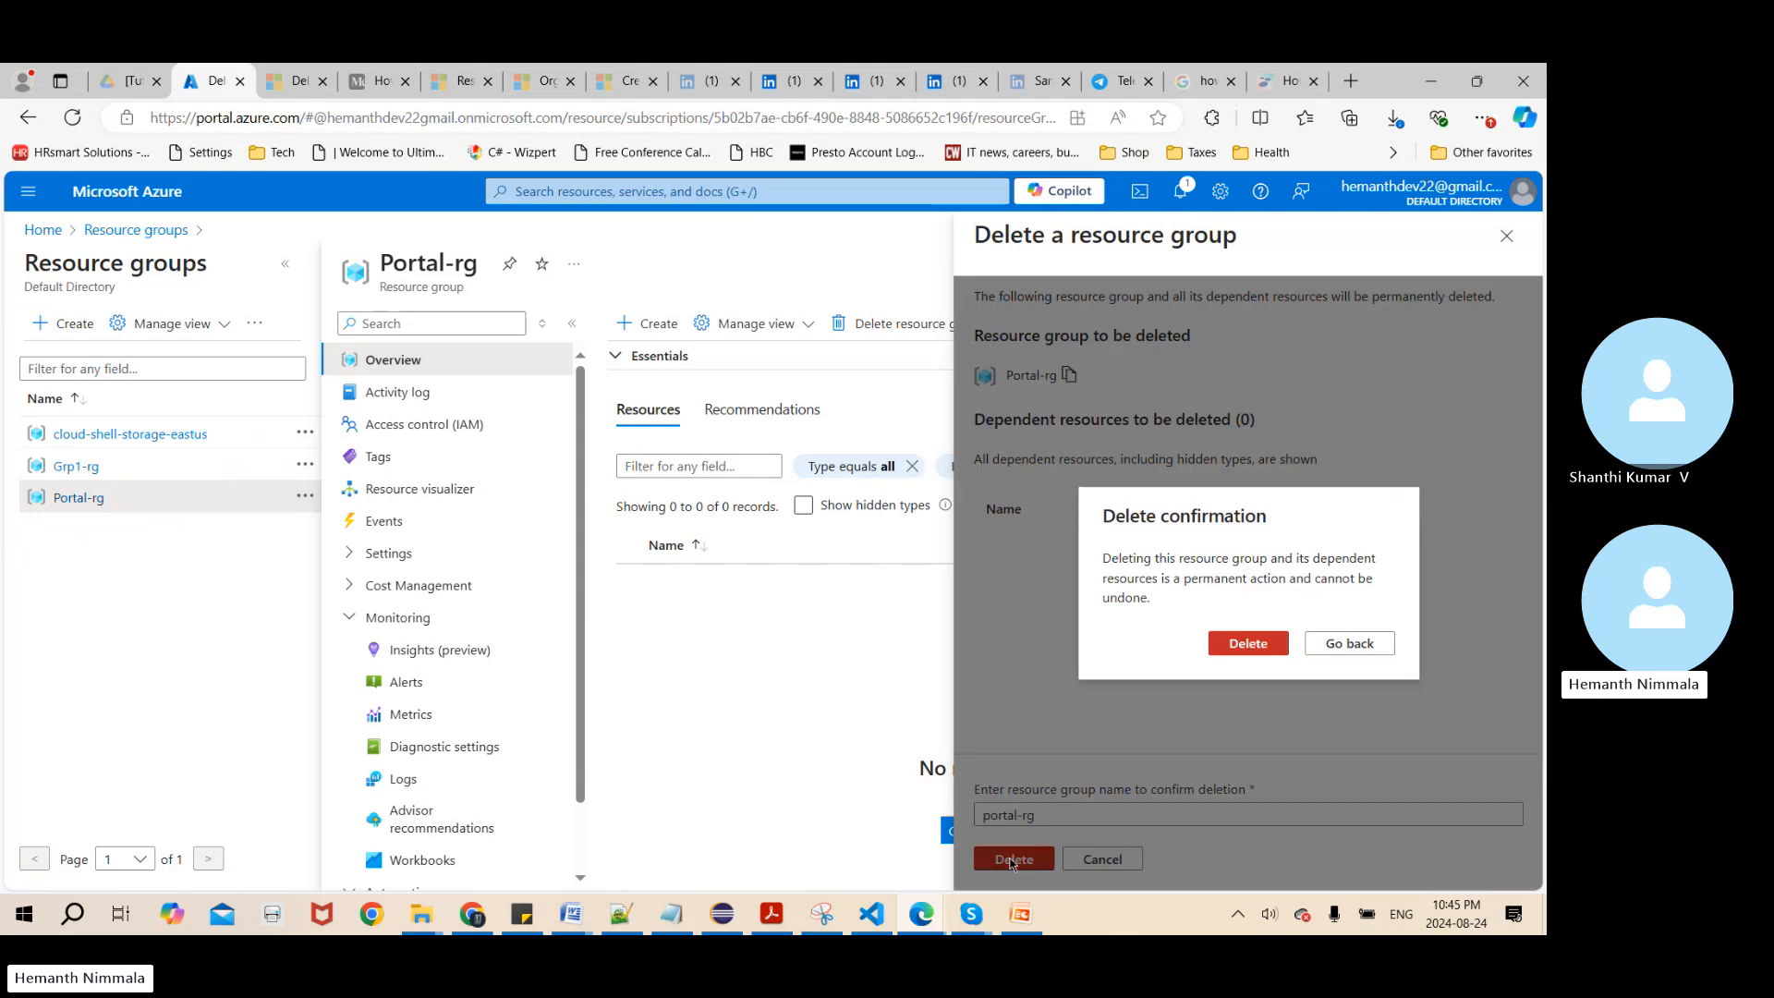
{"action": "left_click", "coordinate": [1224, 647]}
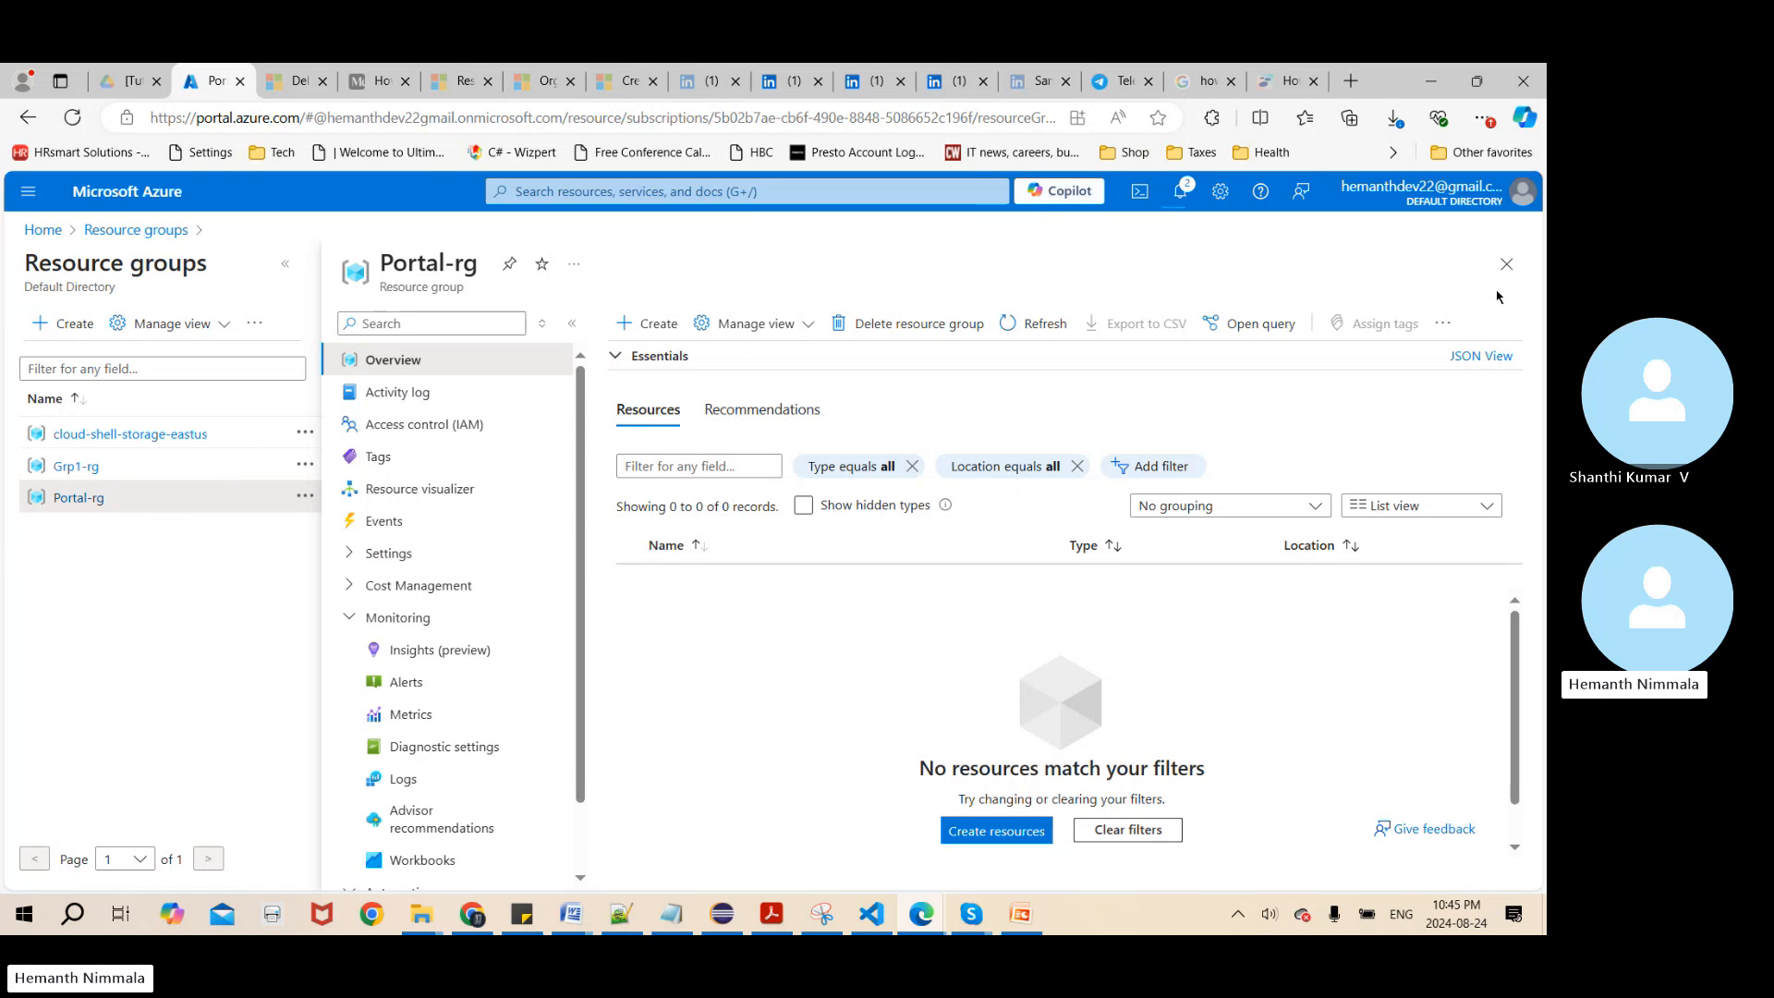
{"action": "left_click", "coordinate": [1507, 265]}
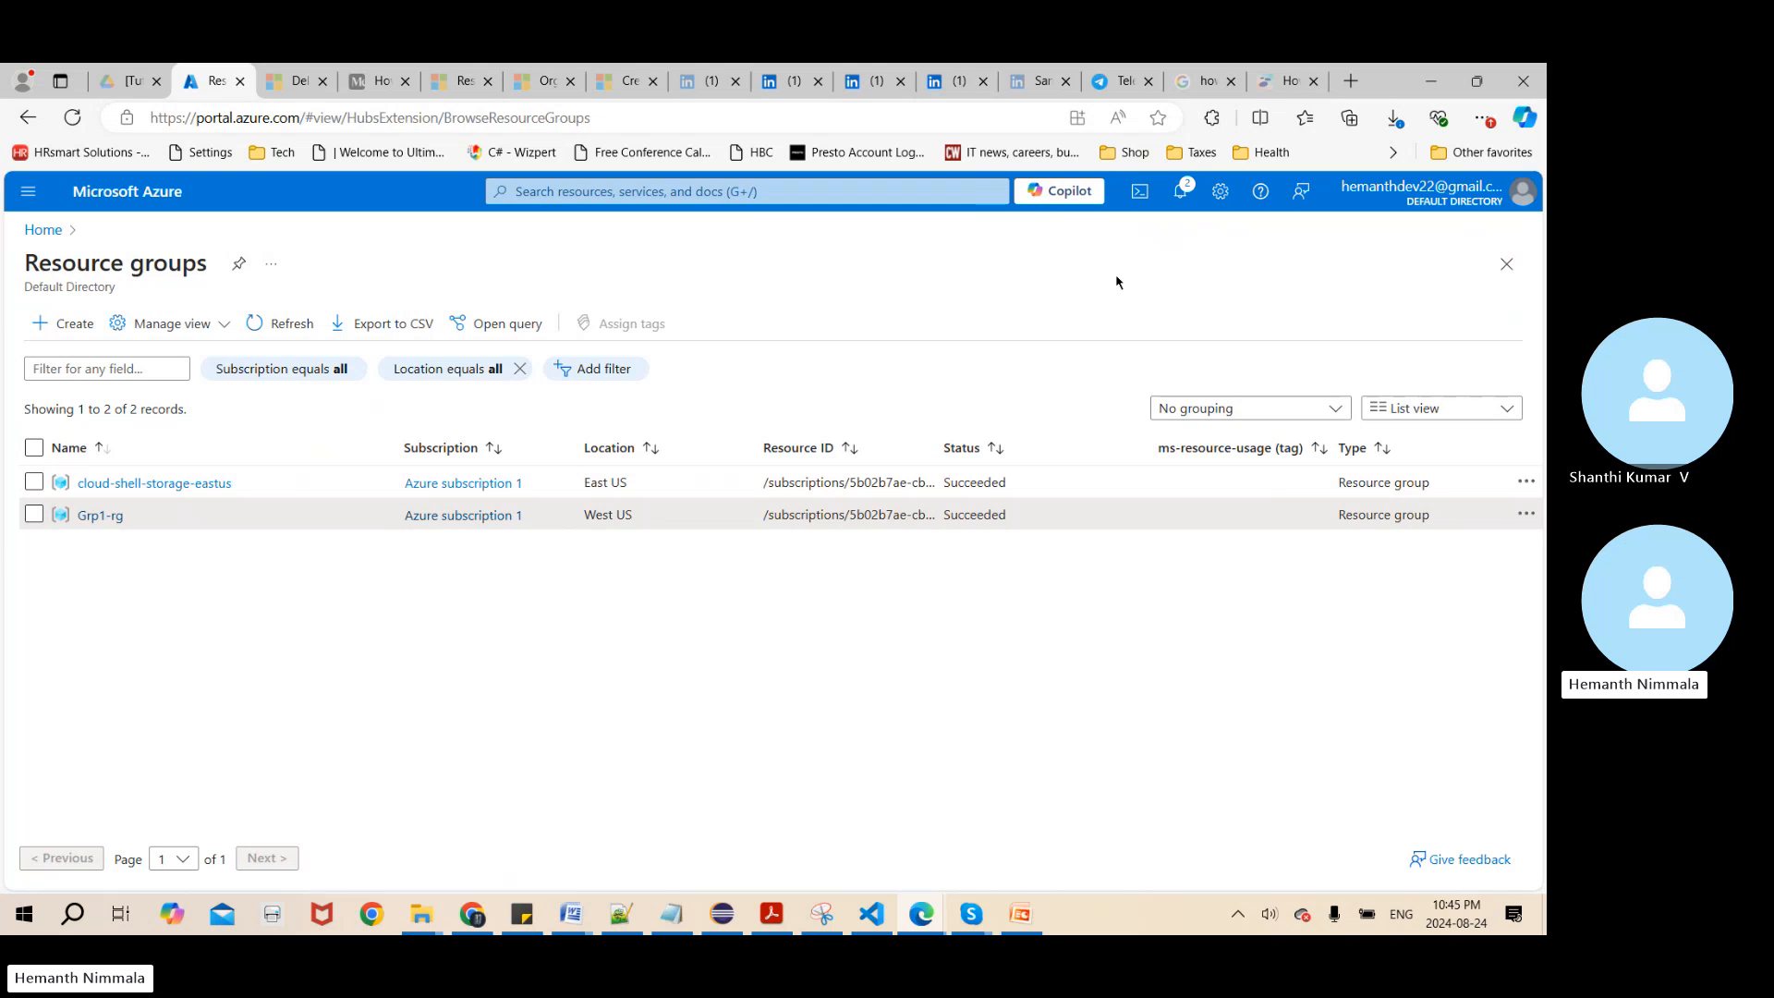
Open Cloud Shell and switch the session from PowerShell to Bash
{"action": "left_click", "coordinate": [1139, 194]}
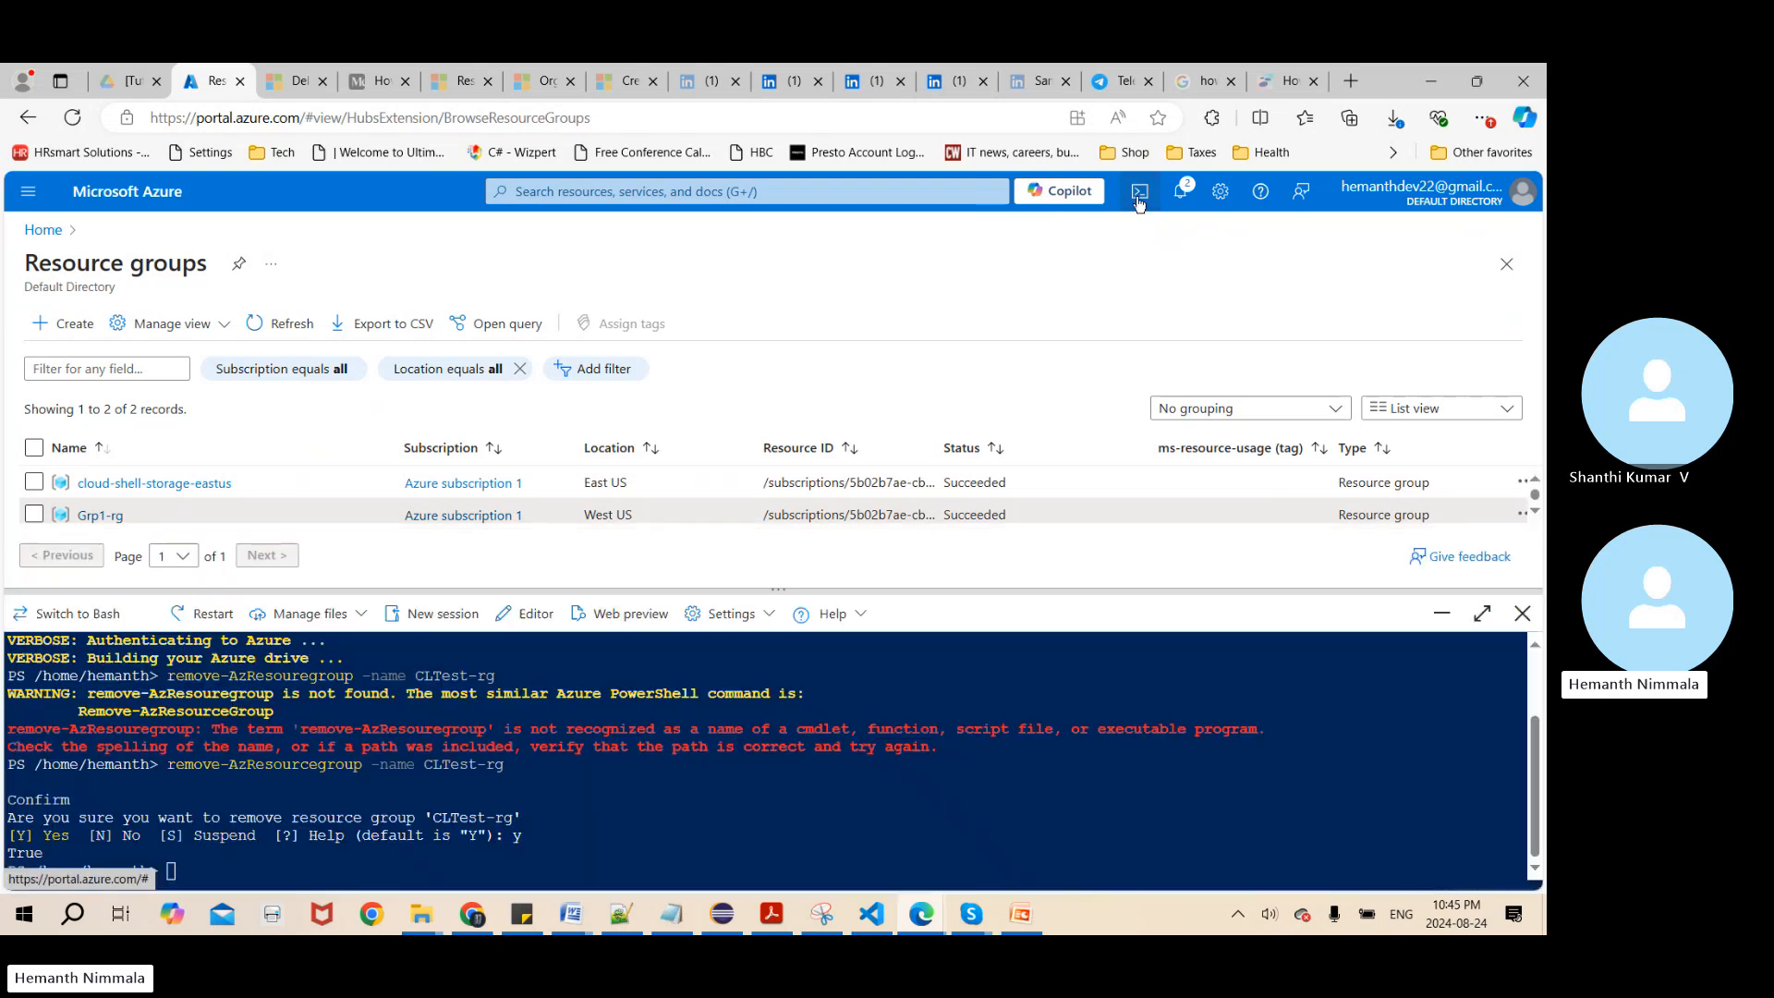
{"action": "left_click", "coordinate": [66, 625]}
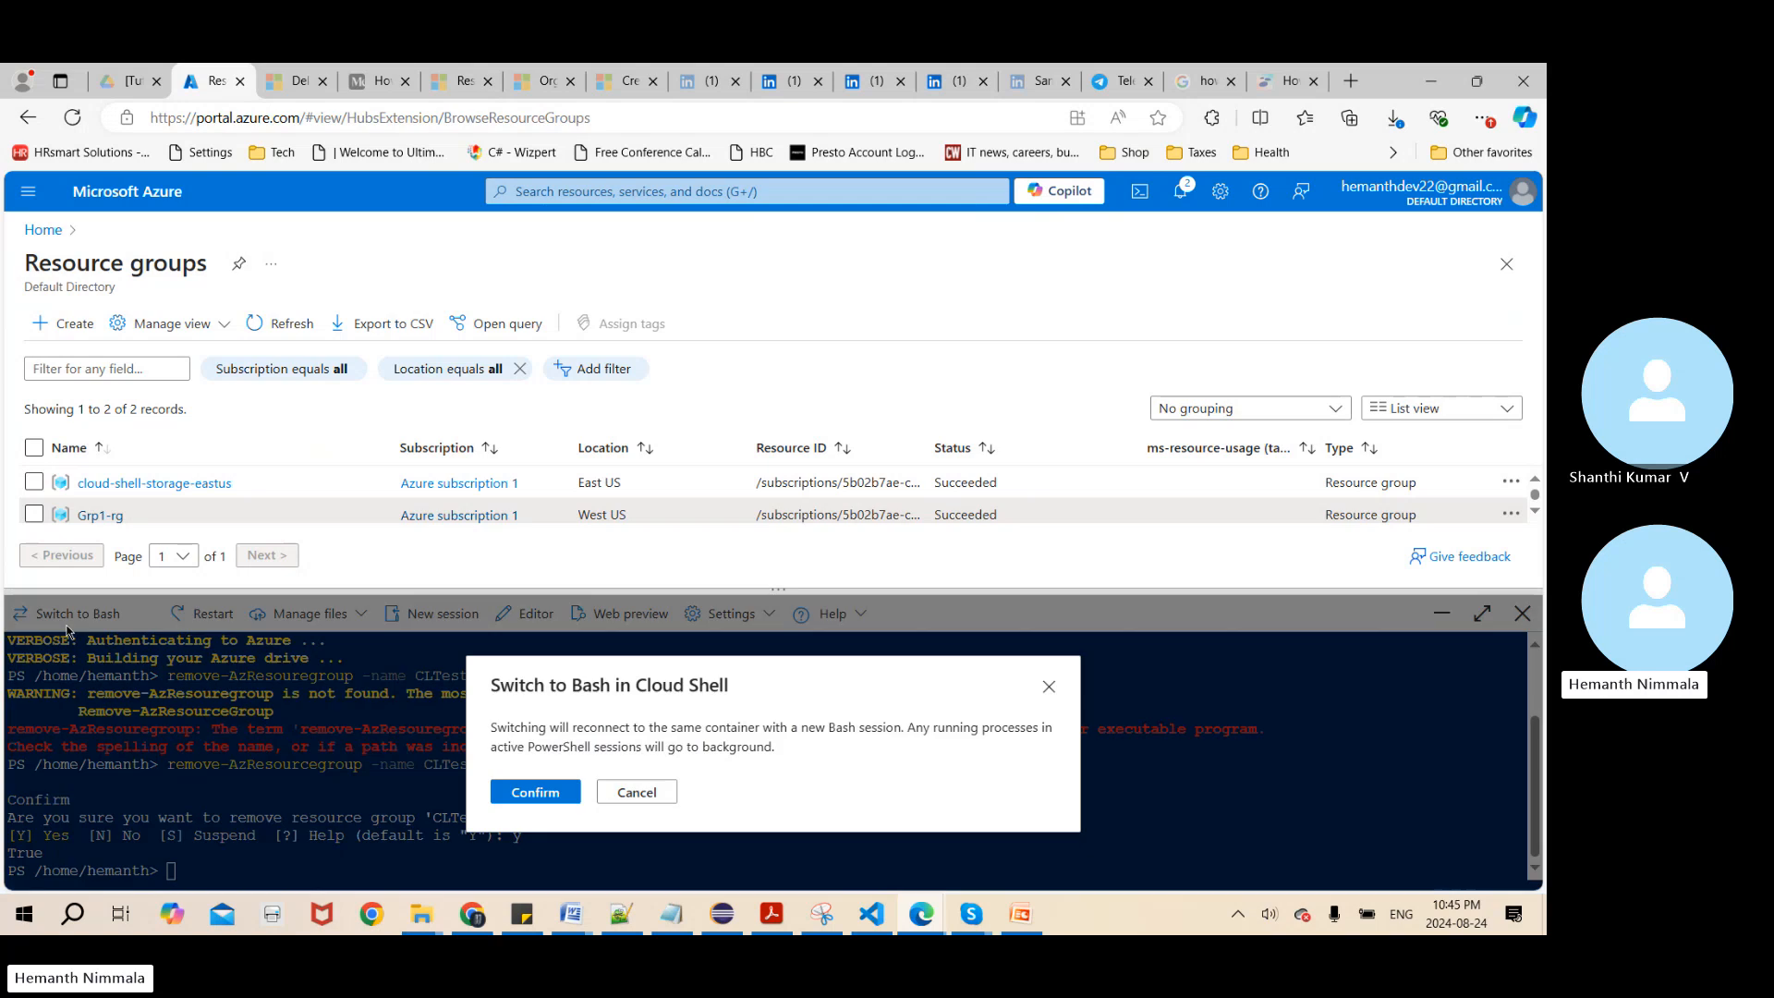
{"action": "left_click", "coordinate": [541, 792]}
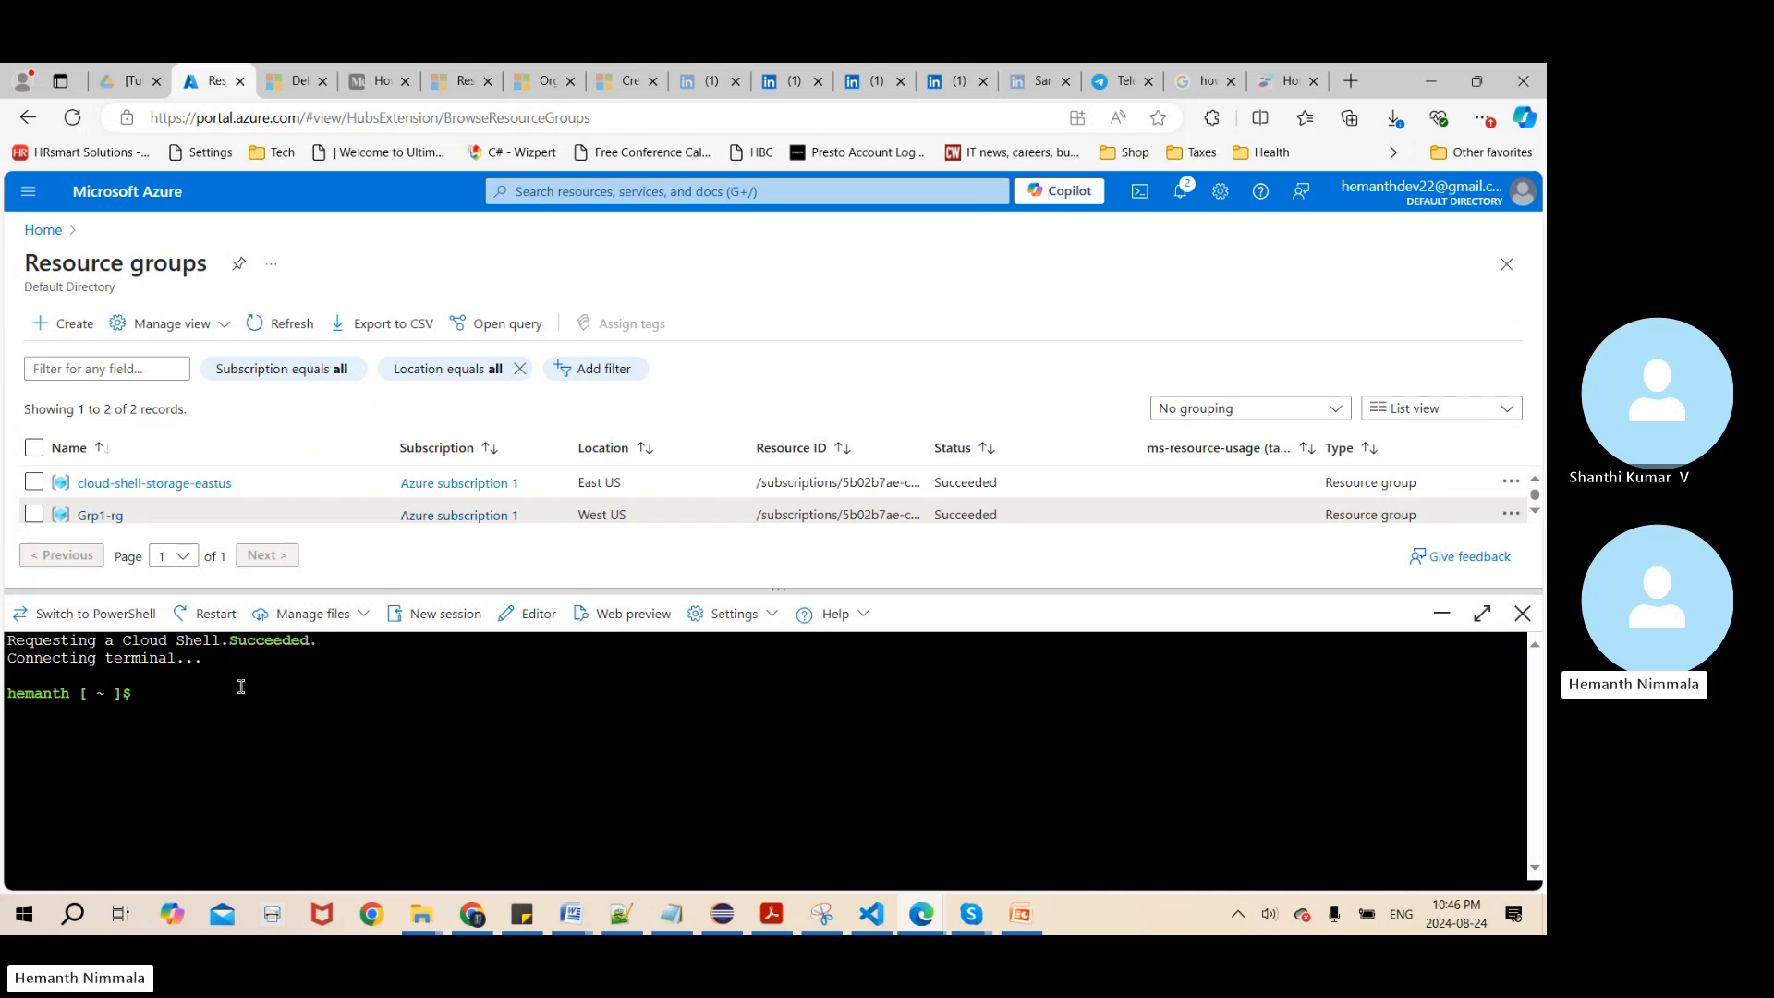
Create a resource group from Bash by running az group create -n BashGroup-rg -l EastUS
{"action": "type", "text": "az g"}
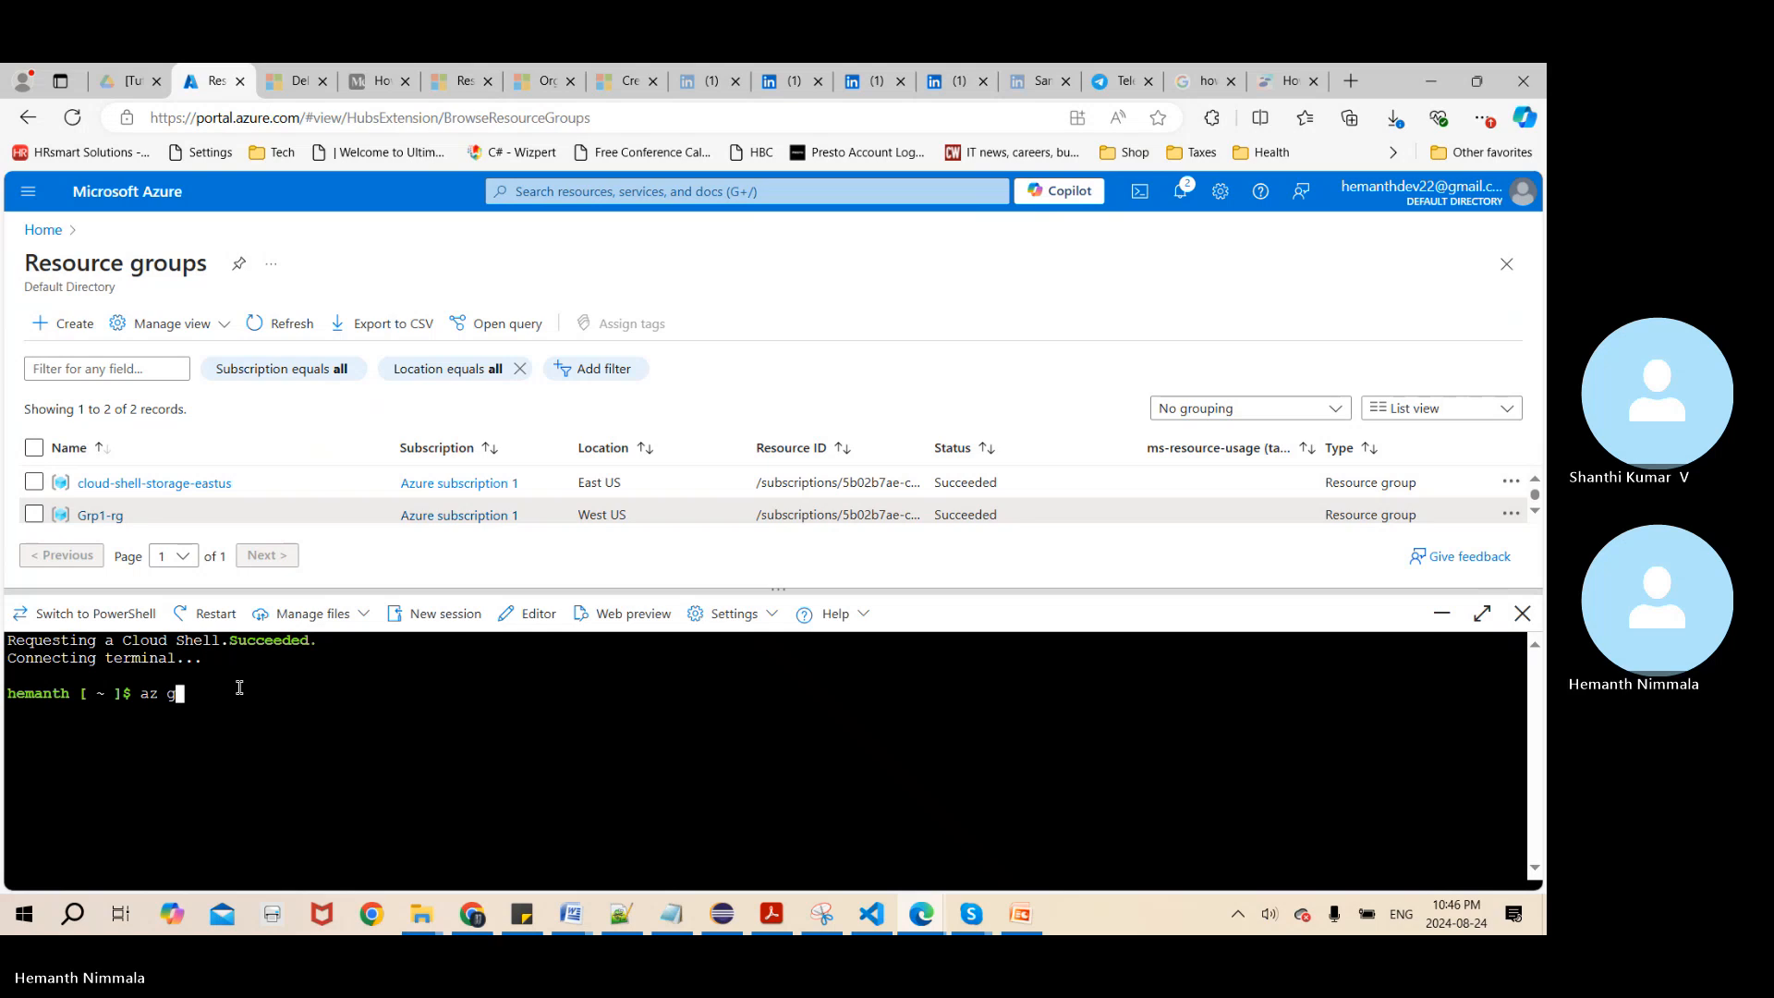
{"action": "type", "text": "roup"}
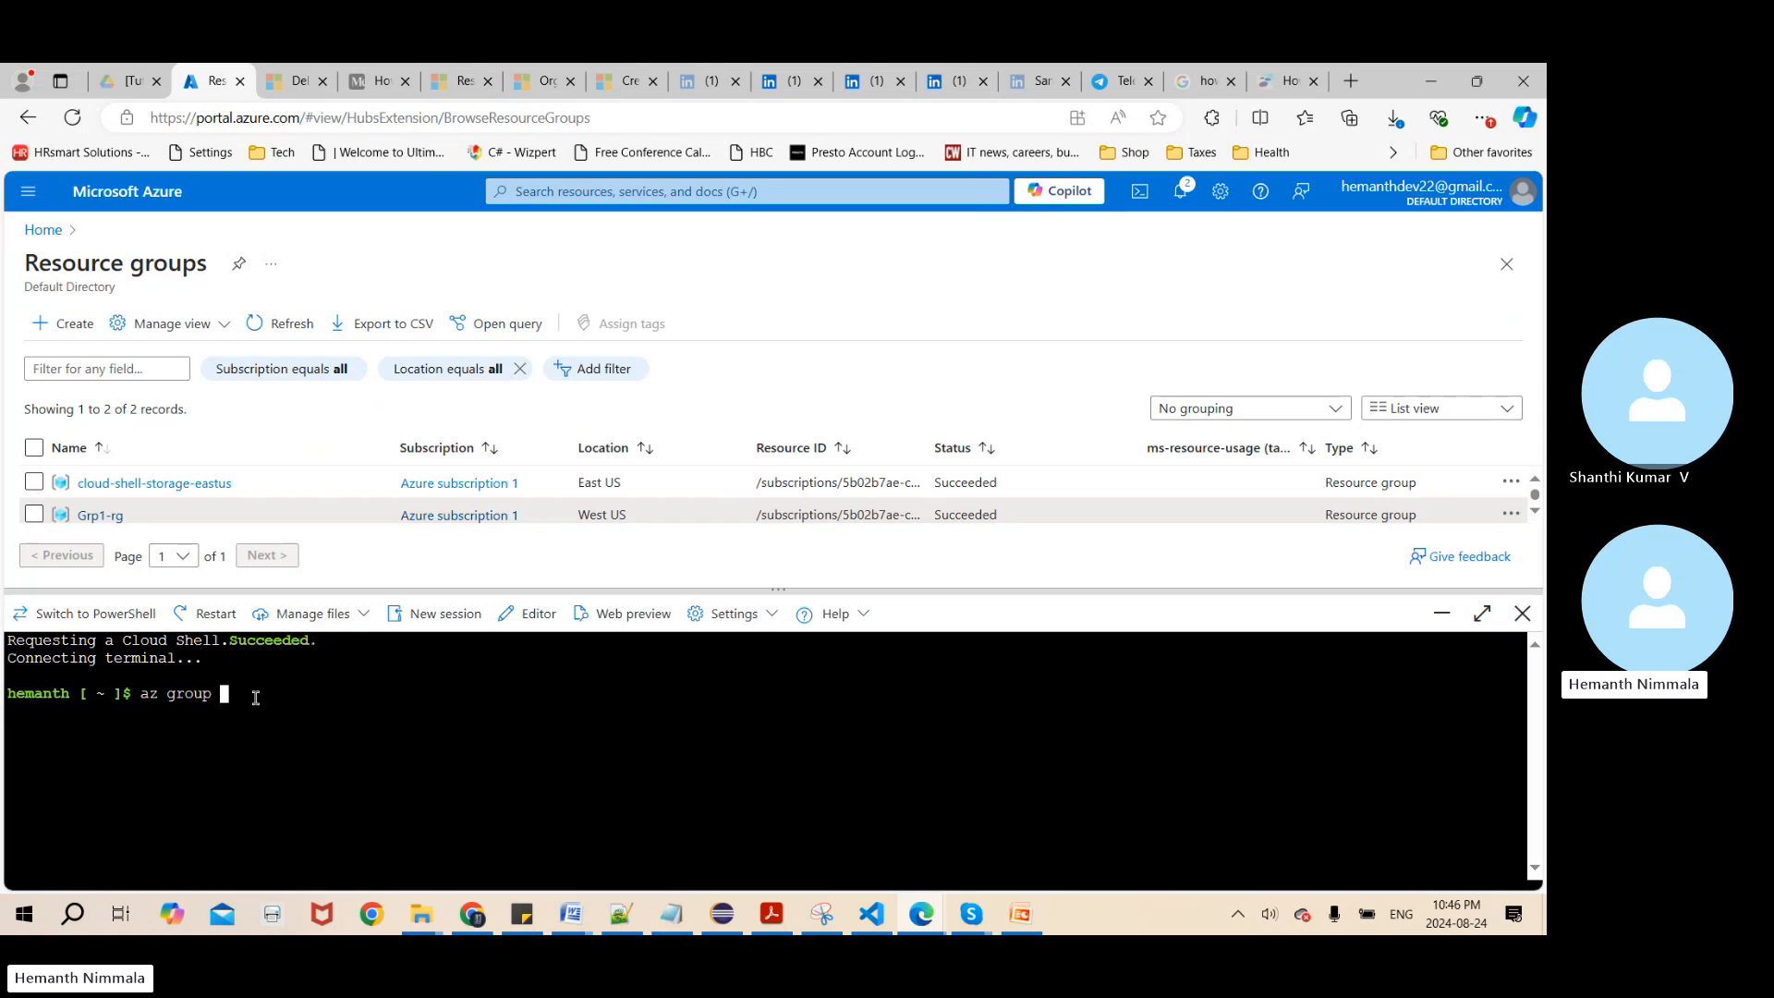
{"action": "type", "text": "create -n BashGroup"}
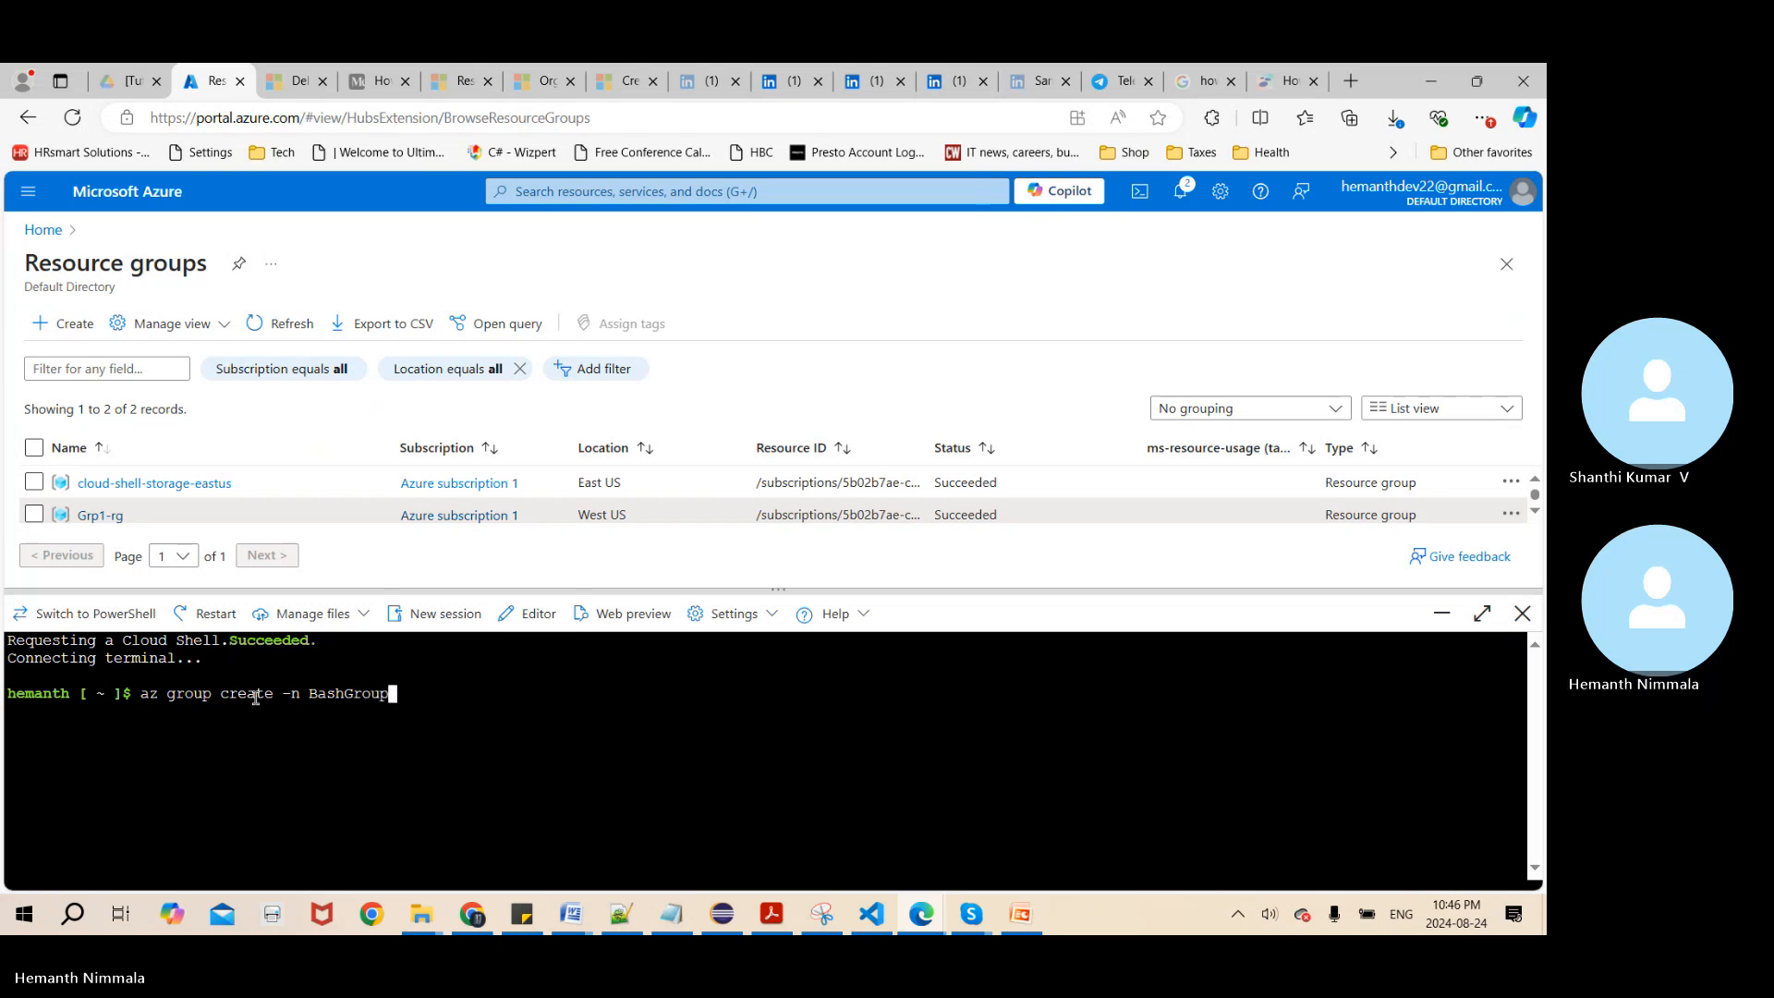
{"action": "type", "text": "-rg"}
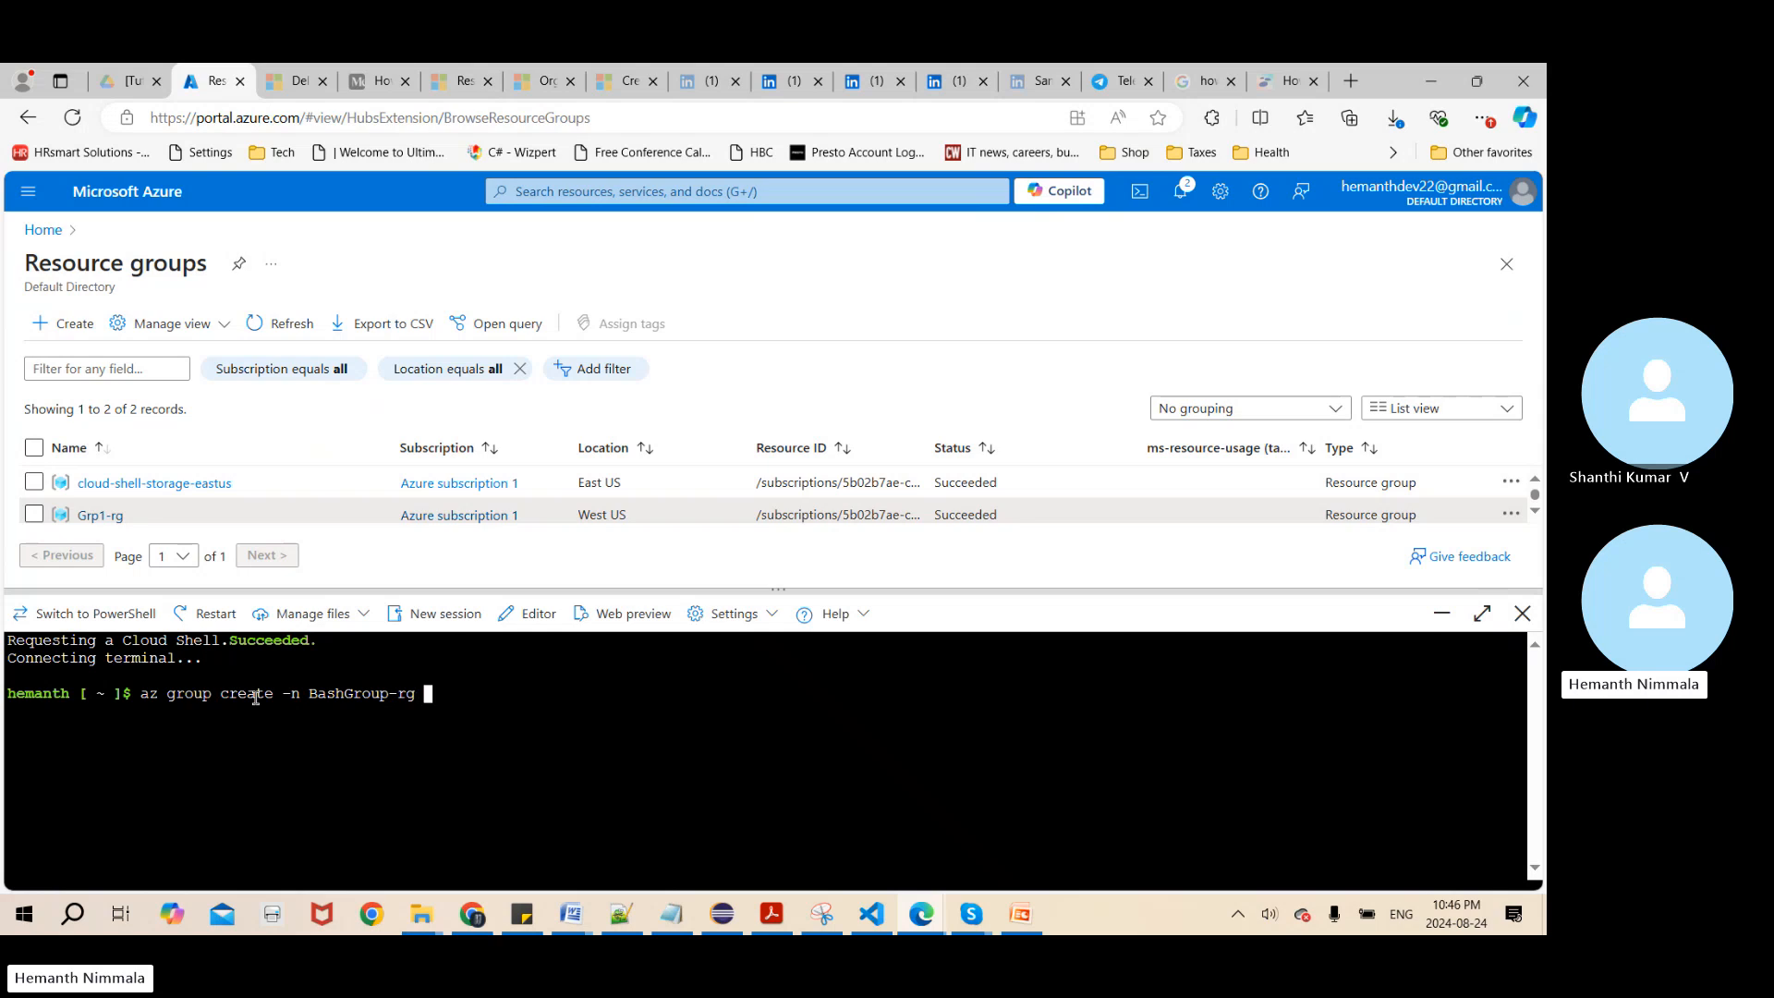
{"action": "type", "text": " -l EastUS"}
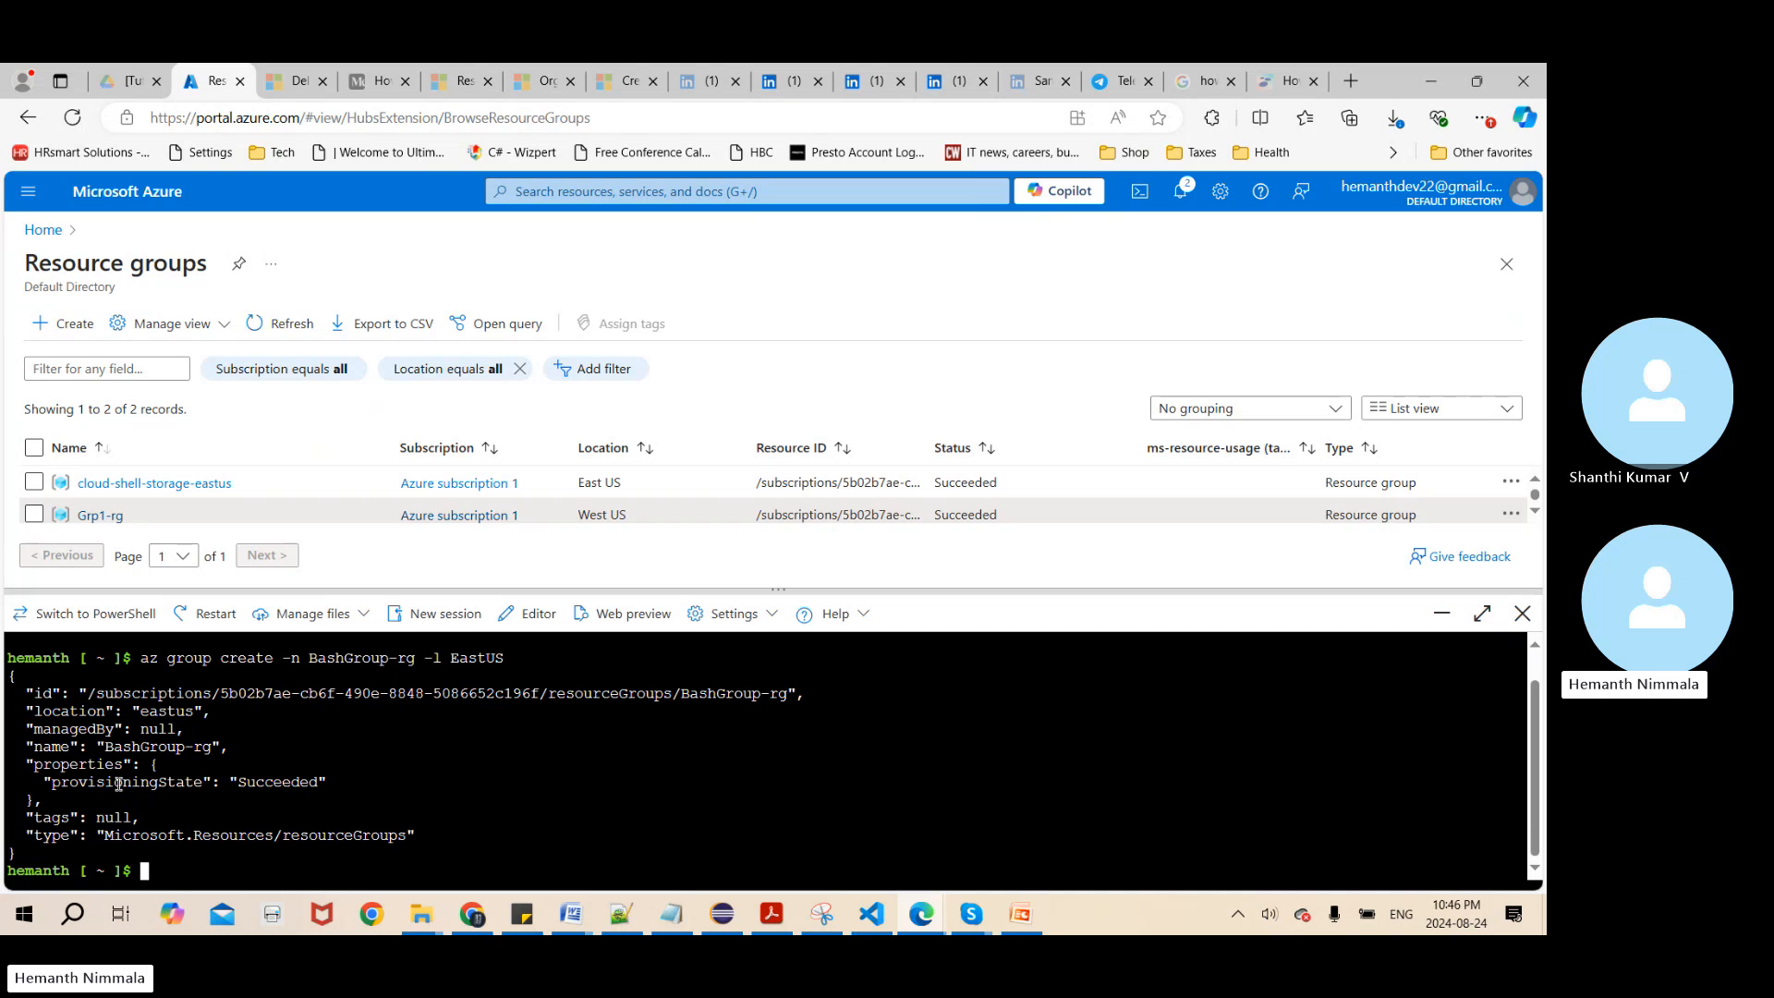
Check the provisioning state in the command output and refresh the resource groups list to look for BashGroup-rg
{"action": "double_click", "coordinate": [262, 780]}
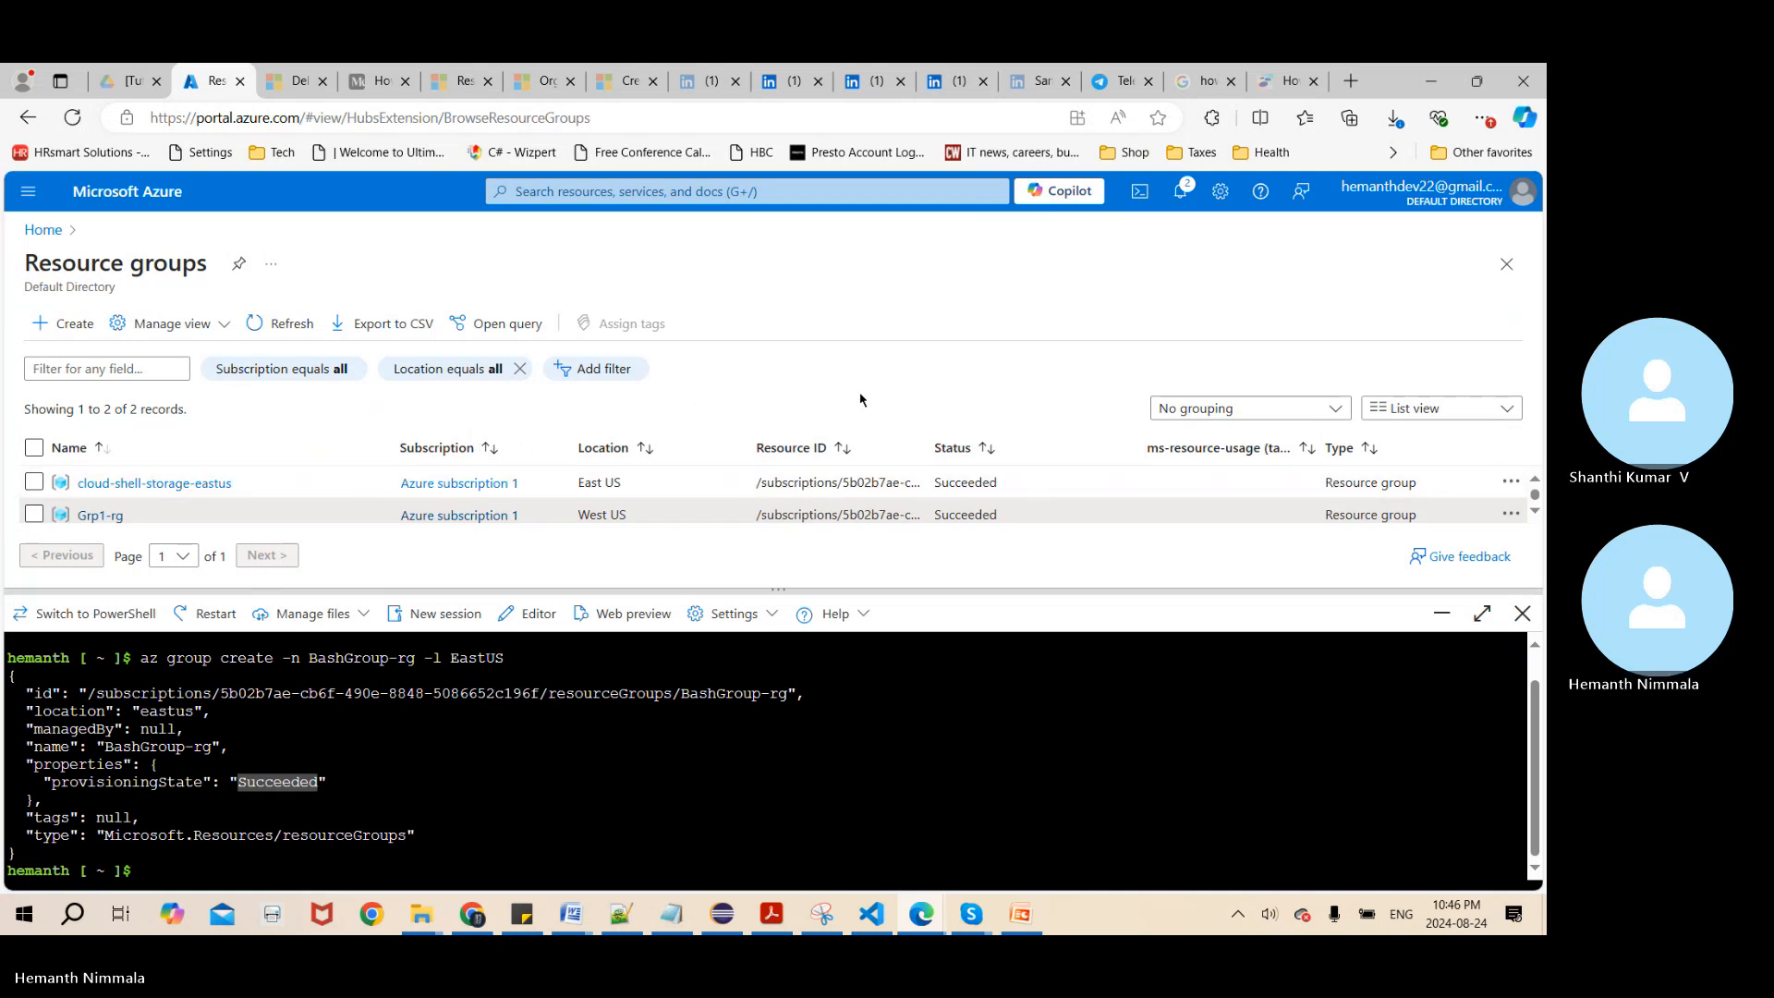
{"action": "left_click", "coordinate": [265, 325]}
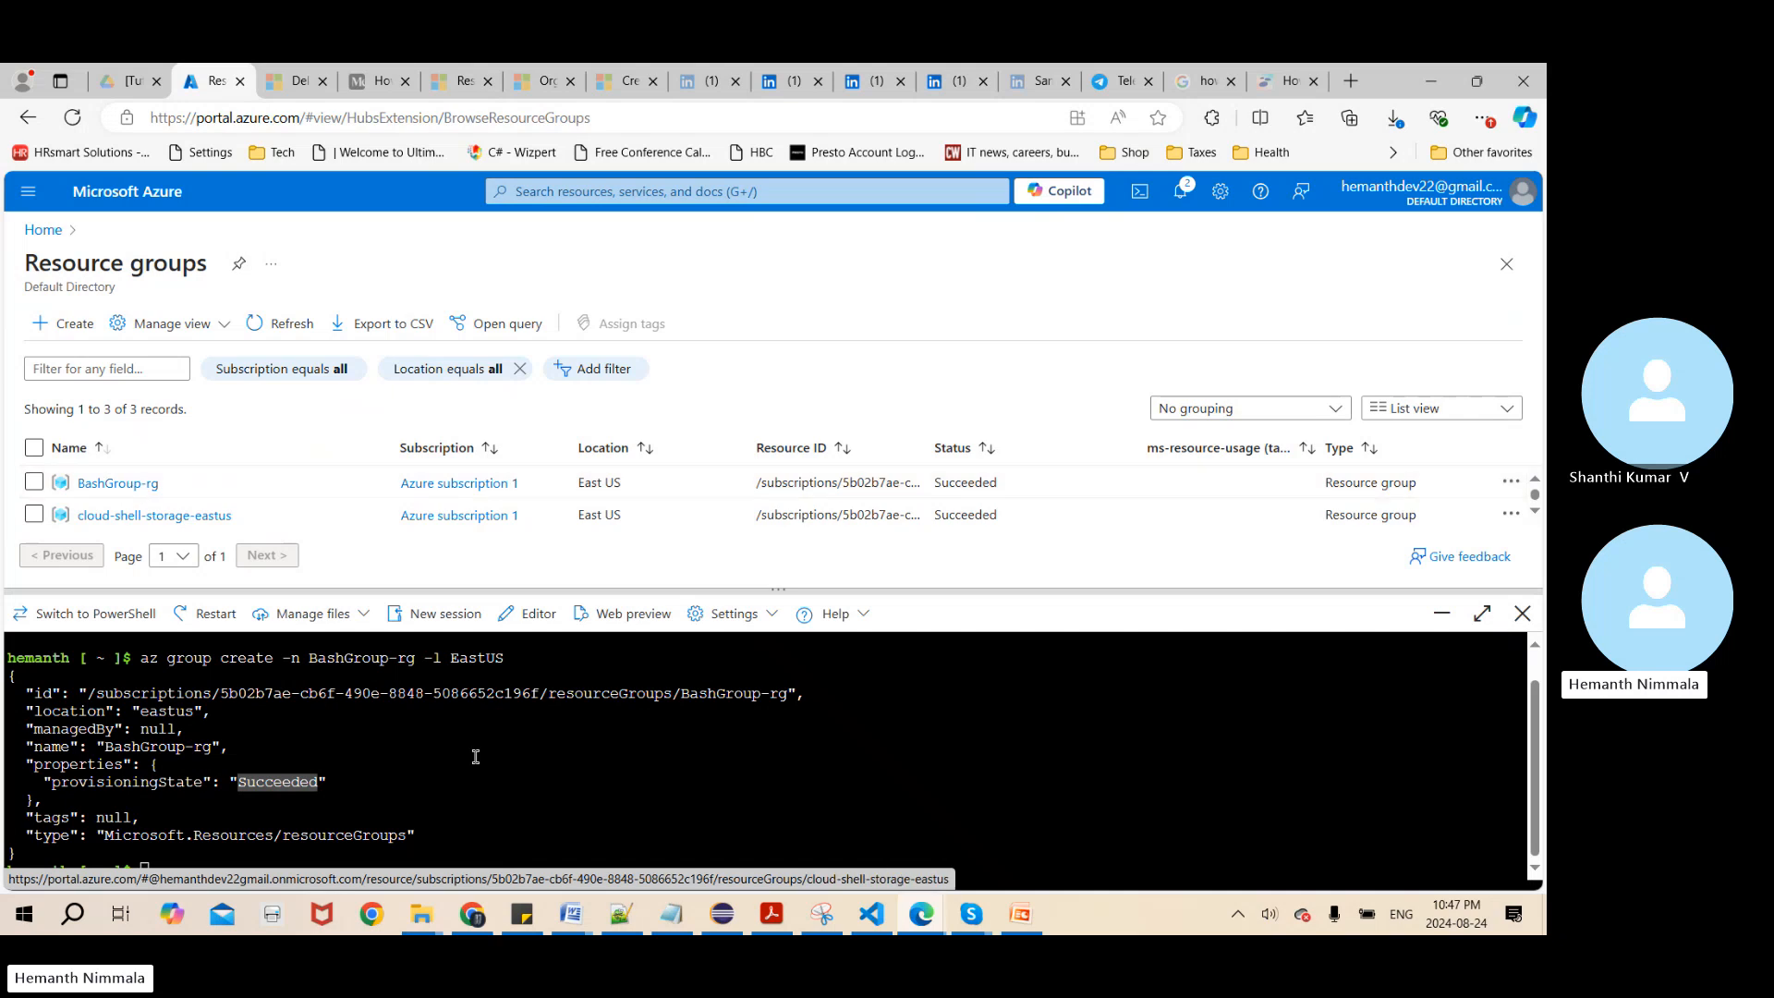
{"action": "left_click", "coordinate": [1530, 782]}
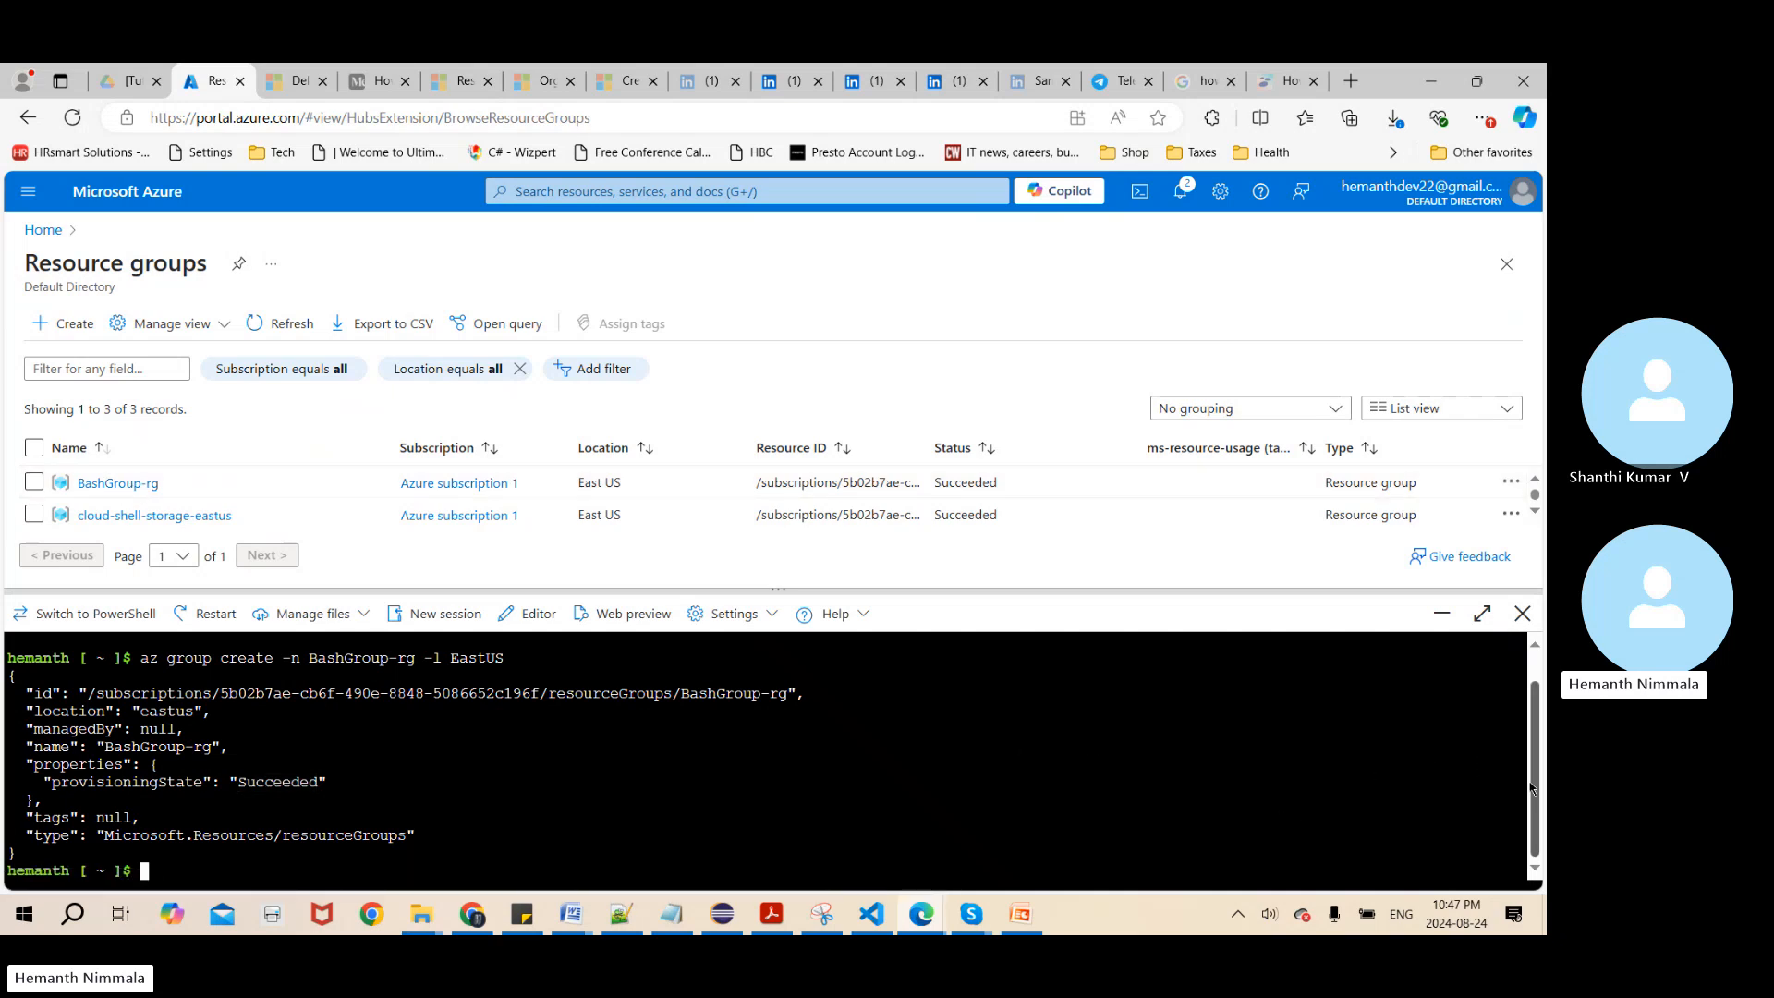
Delete the Grp1-rg resource group from Bash by running az group delete -n Grp1-rg and confirming with y
{"action": "left_click", "coordinate": [1534, 513]}
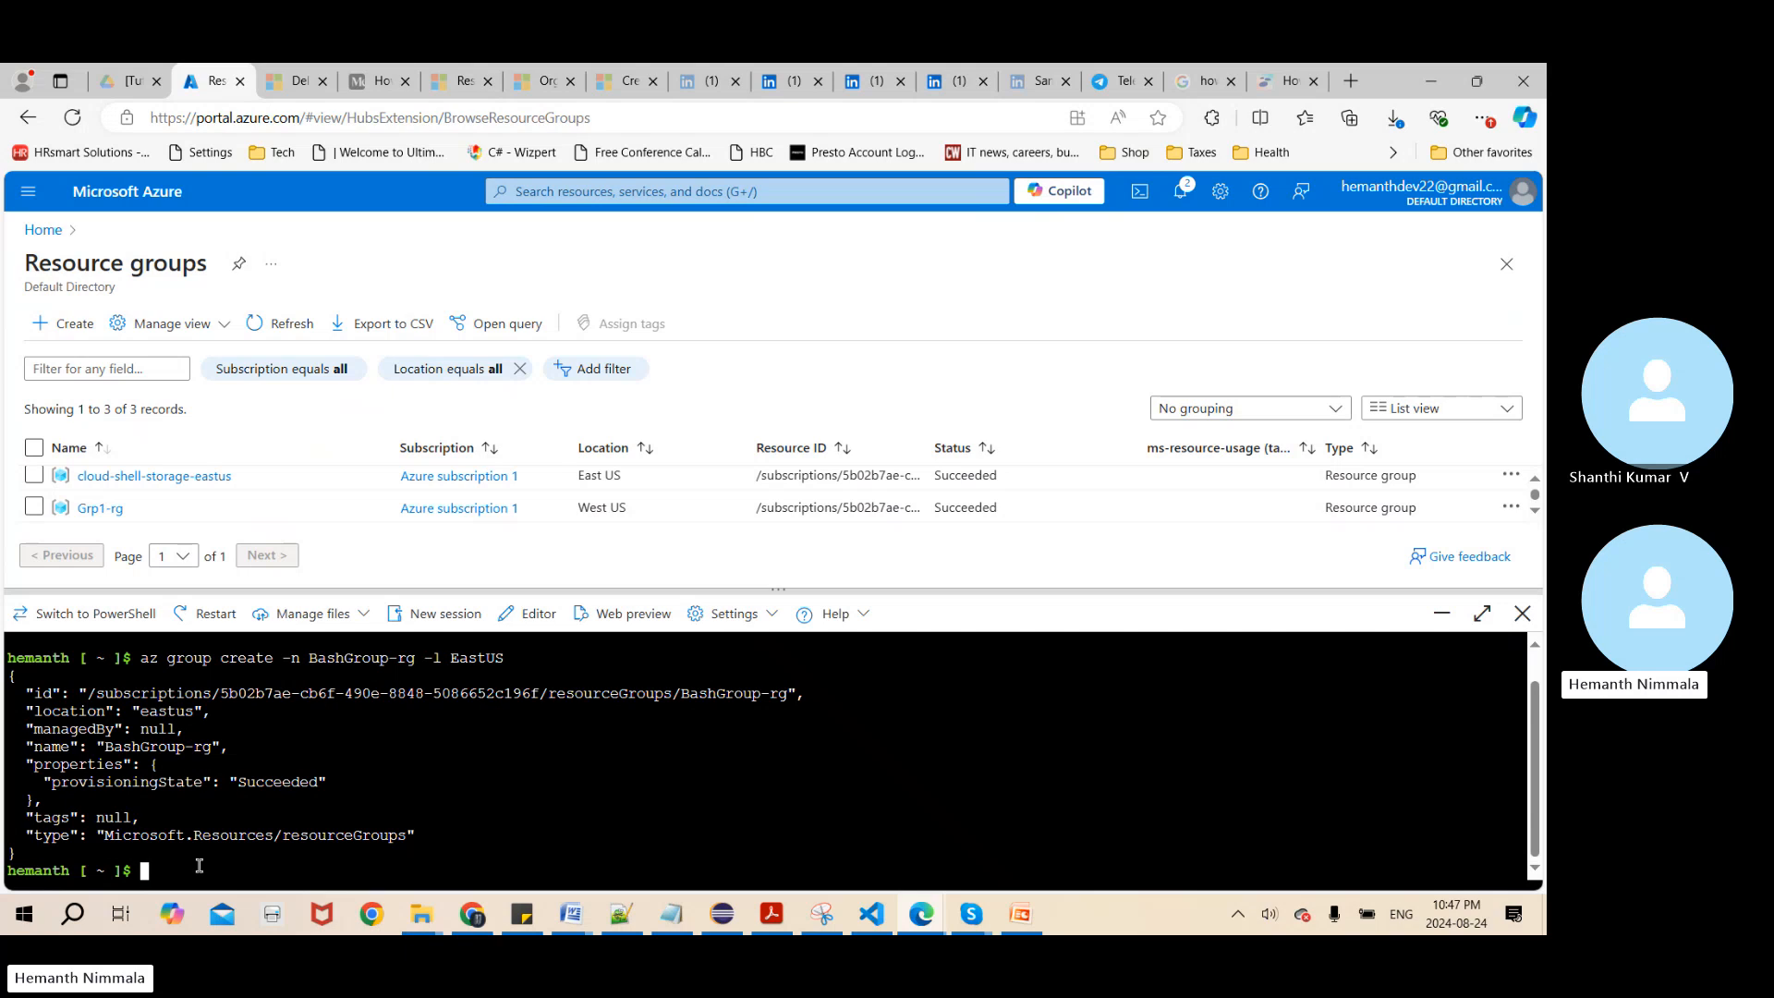
{"action": "type", "text": "az"}
{"action": "type", "text": "group delete -n Grp1-rg"}
{"action": "key", "text": "Return"}
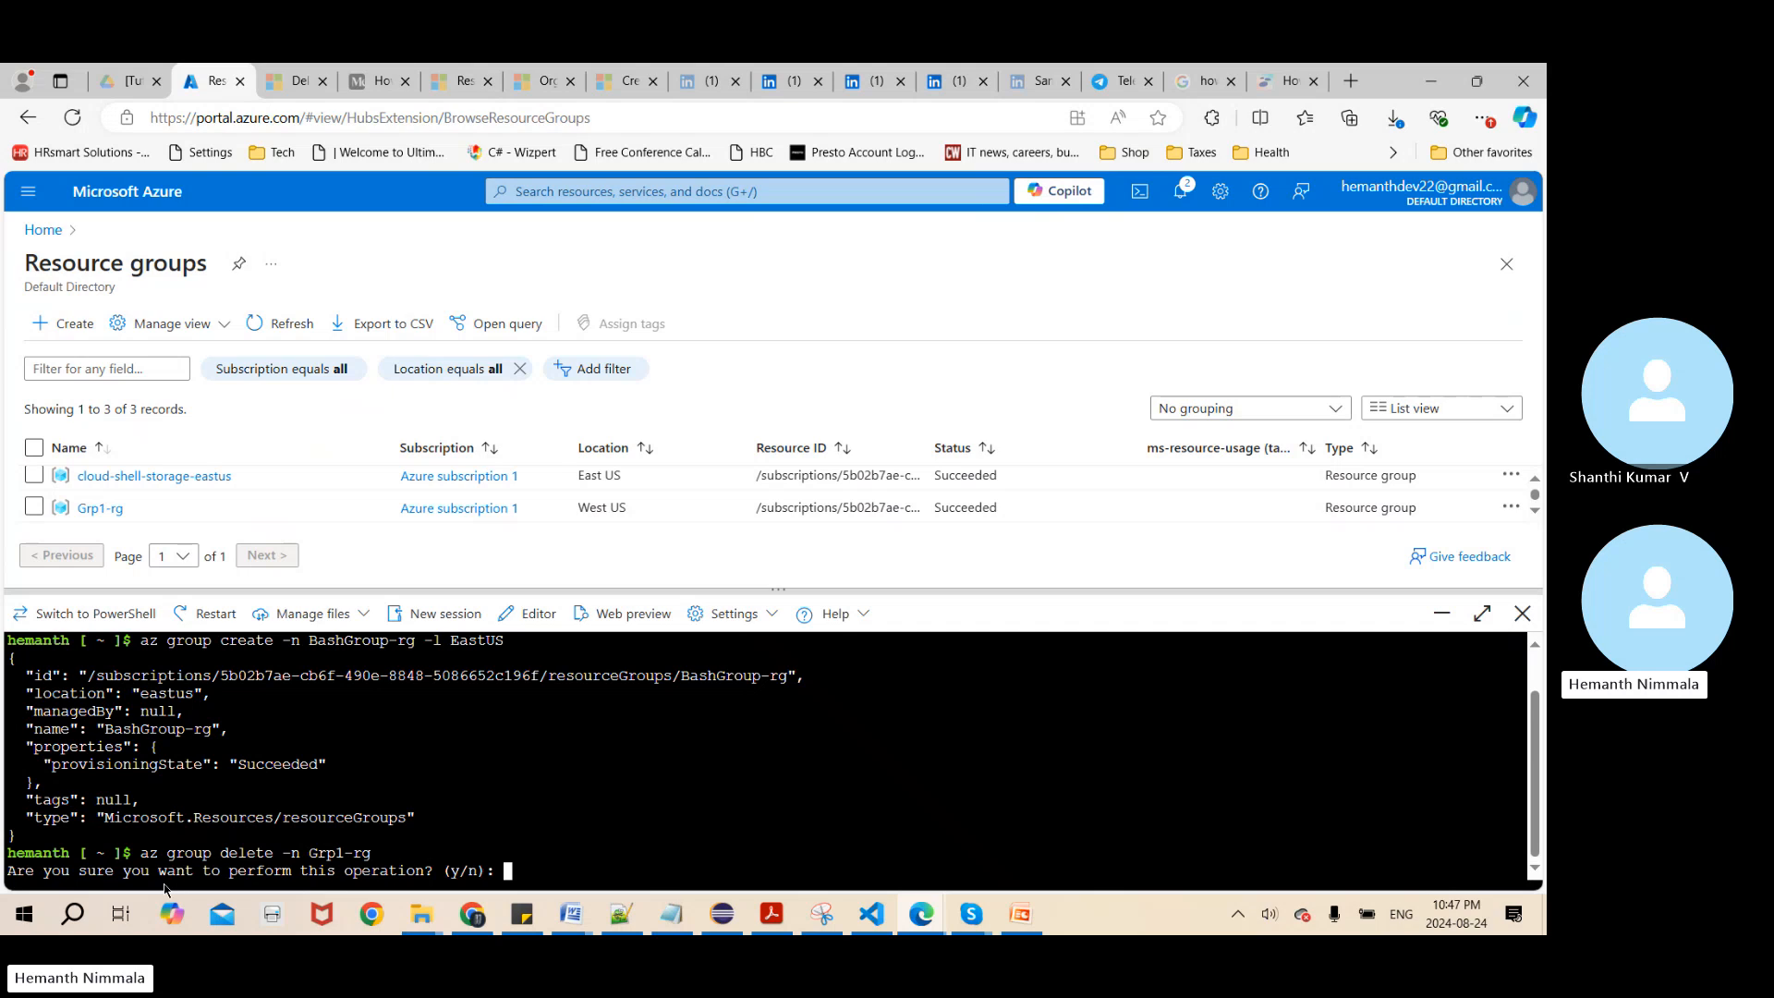
{"action": "type", "text": "y"}
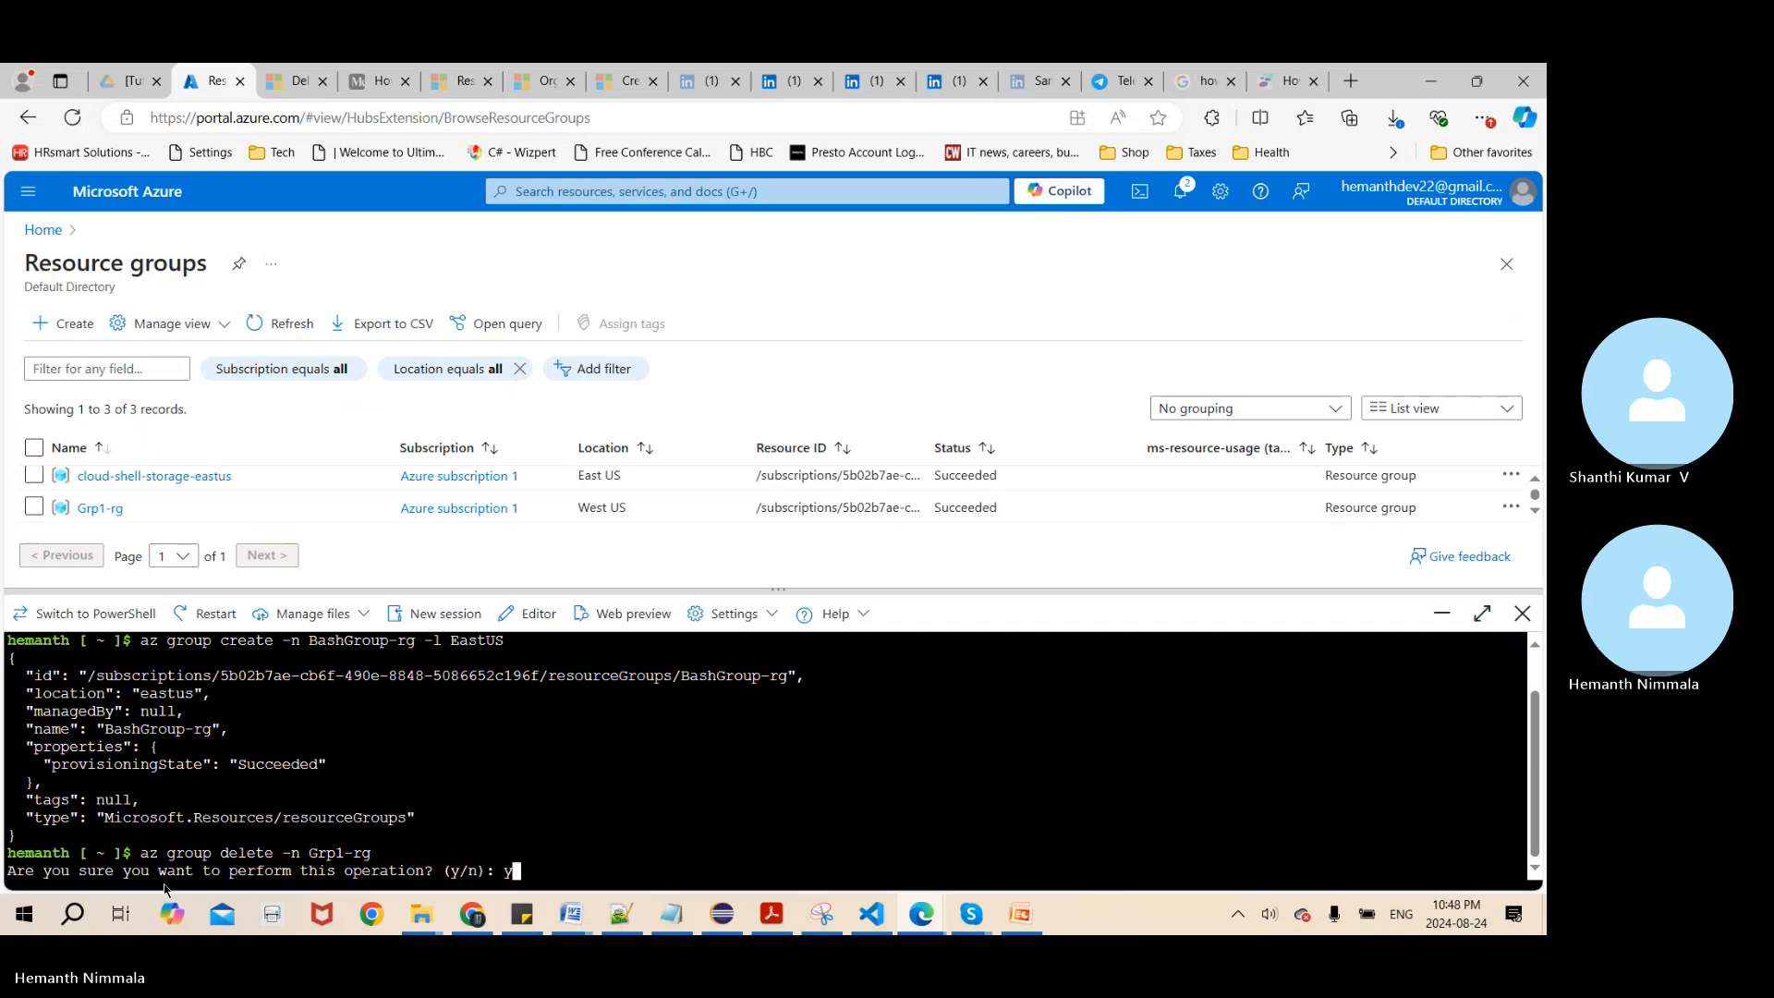
{"action": "key", "text": "Return"}
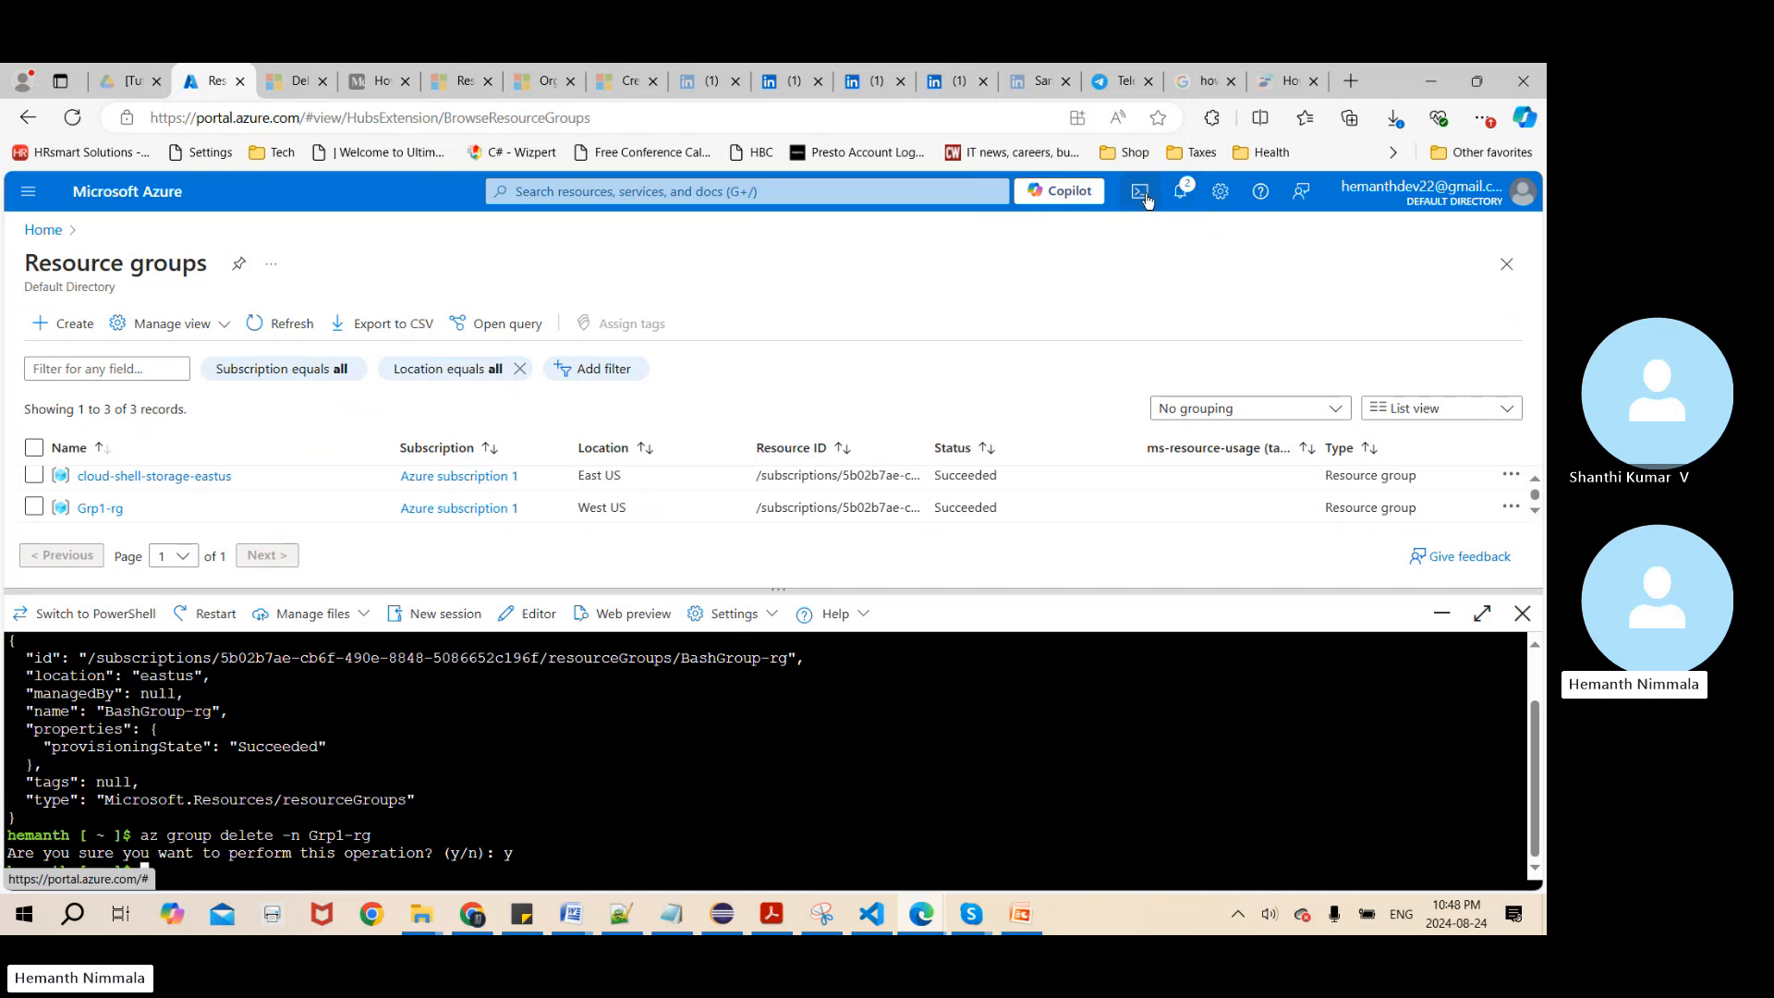
Check the portal notifications for the deletion, close them, and refresh the resource groups list to look for Grp1-rg
{"action": "left_click", "coordinate": [1179, 191]}
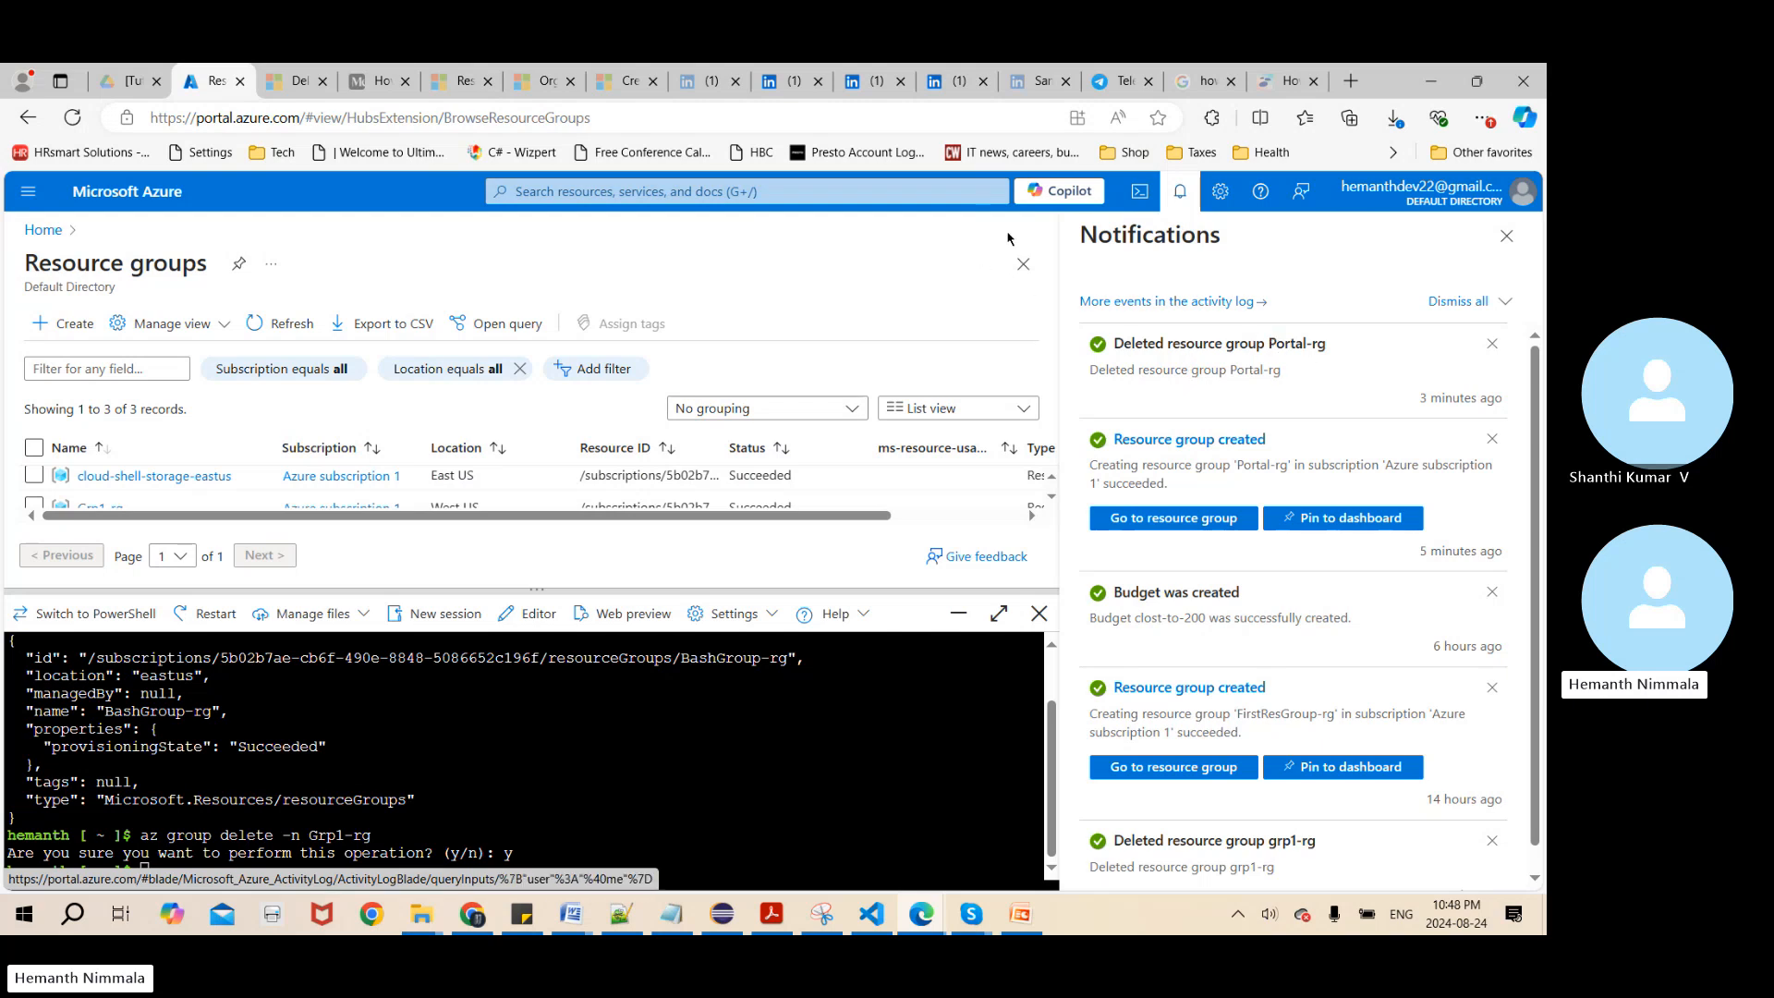
{"action": "left_click", "coordinate": [1507, 236]}
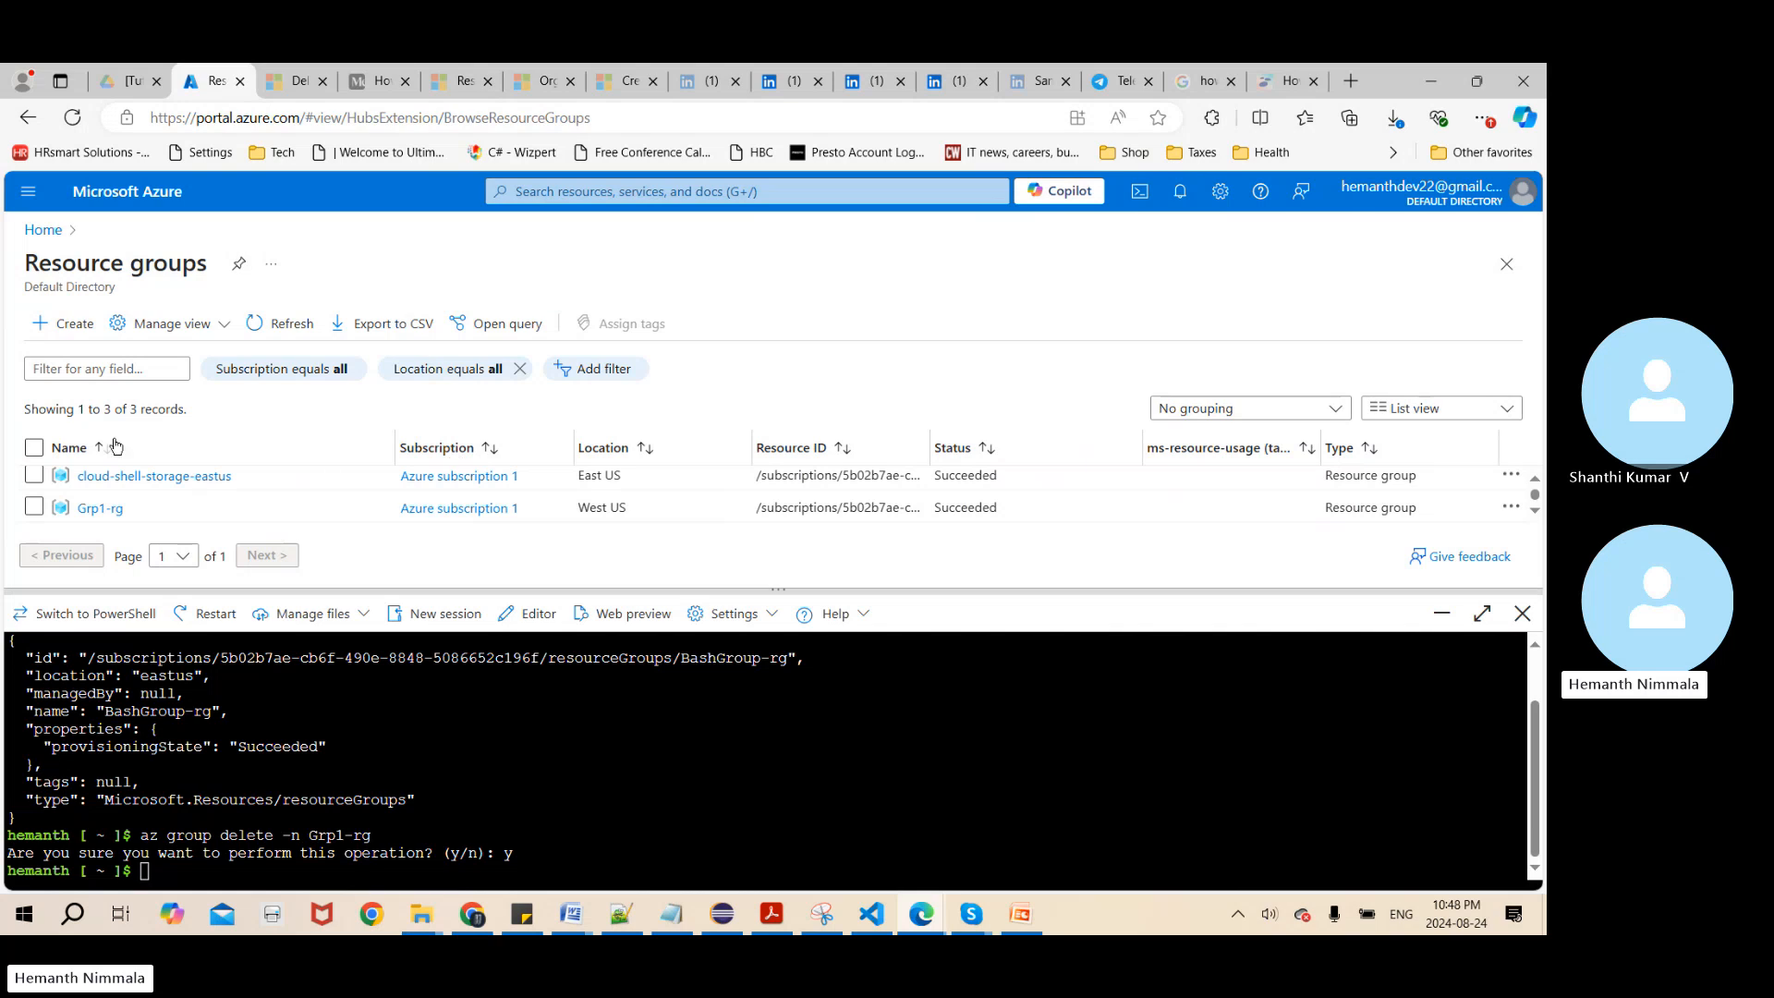
{"action": "left_click", "coordinate": [284, 326]}
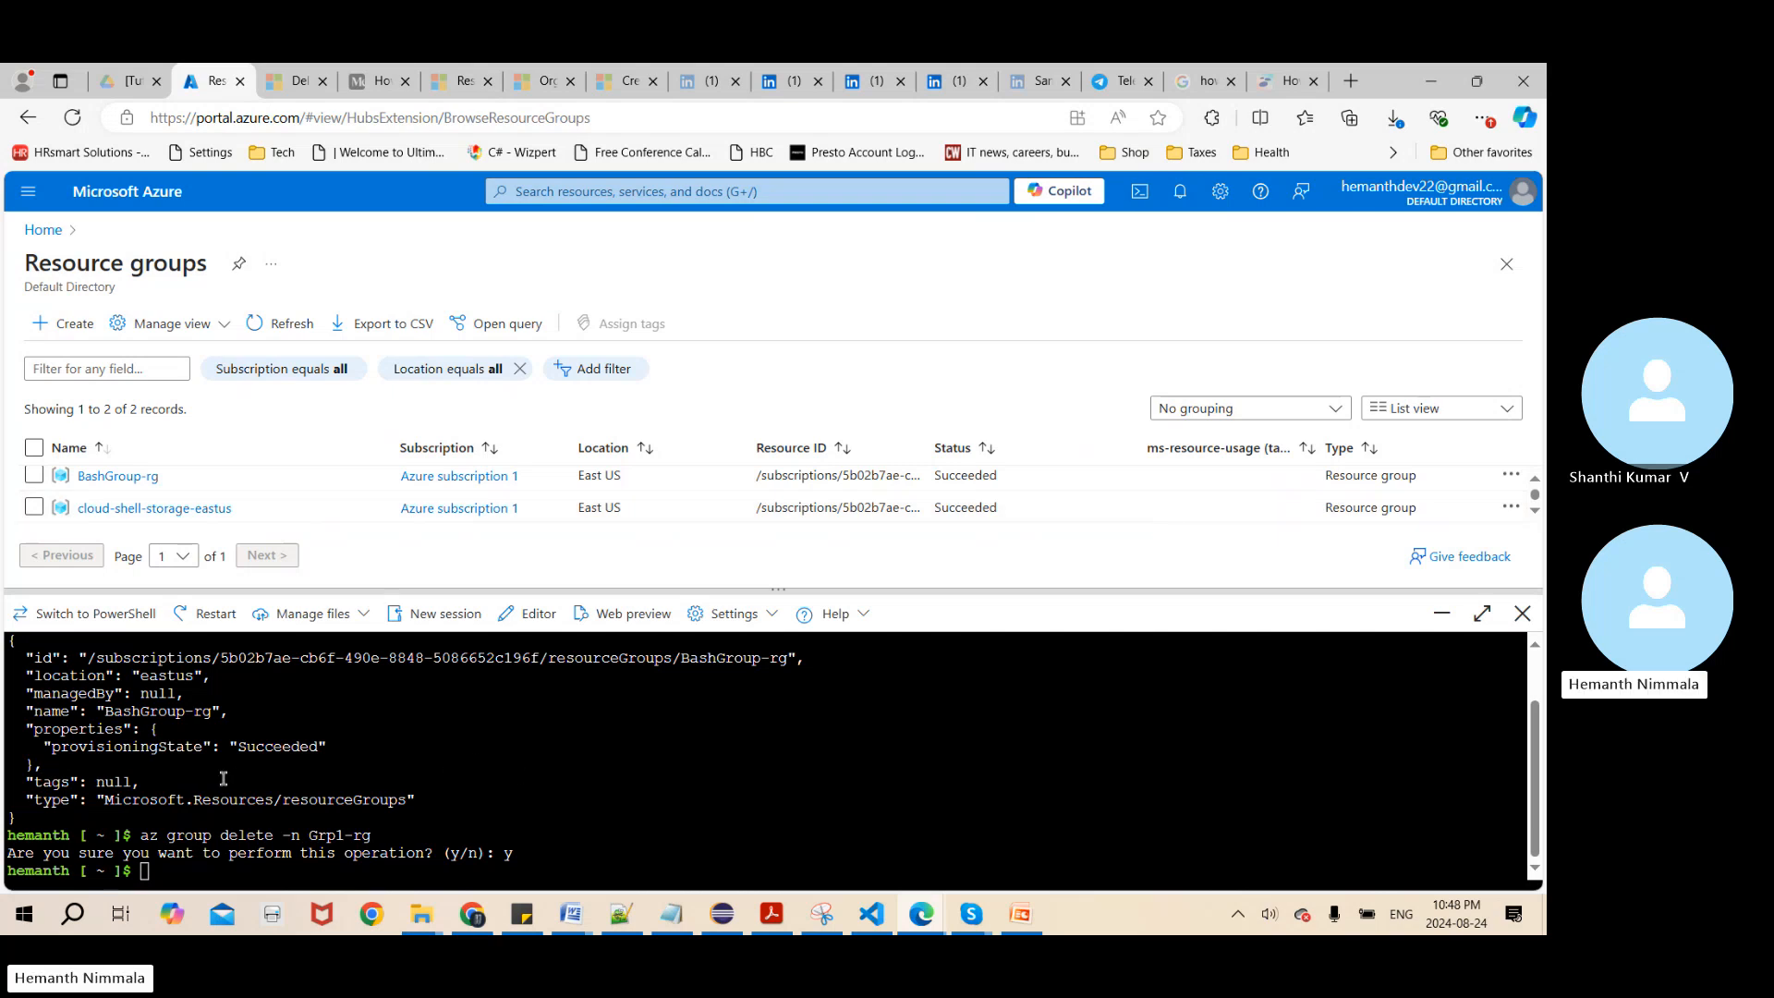
Switch Cloud Shell to PowerShell and try to create a resource group with new-AZResourceGroup -Location WestUS - Name Power-rg
{"action": "left_click", "coordinate": [89, 616]}
{"action": "left_click", "coordinate": [552, 800]}
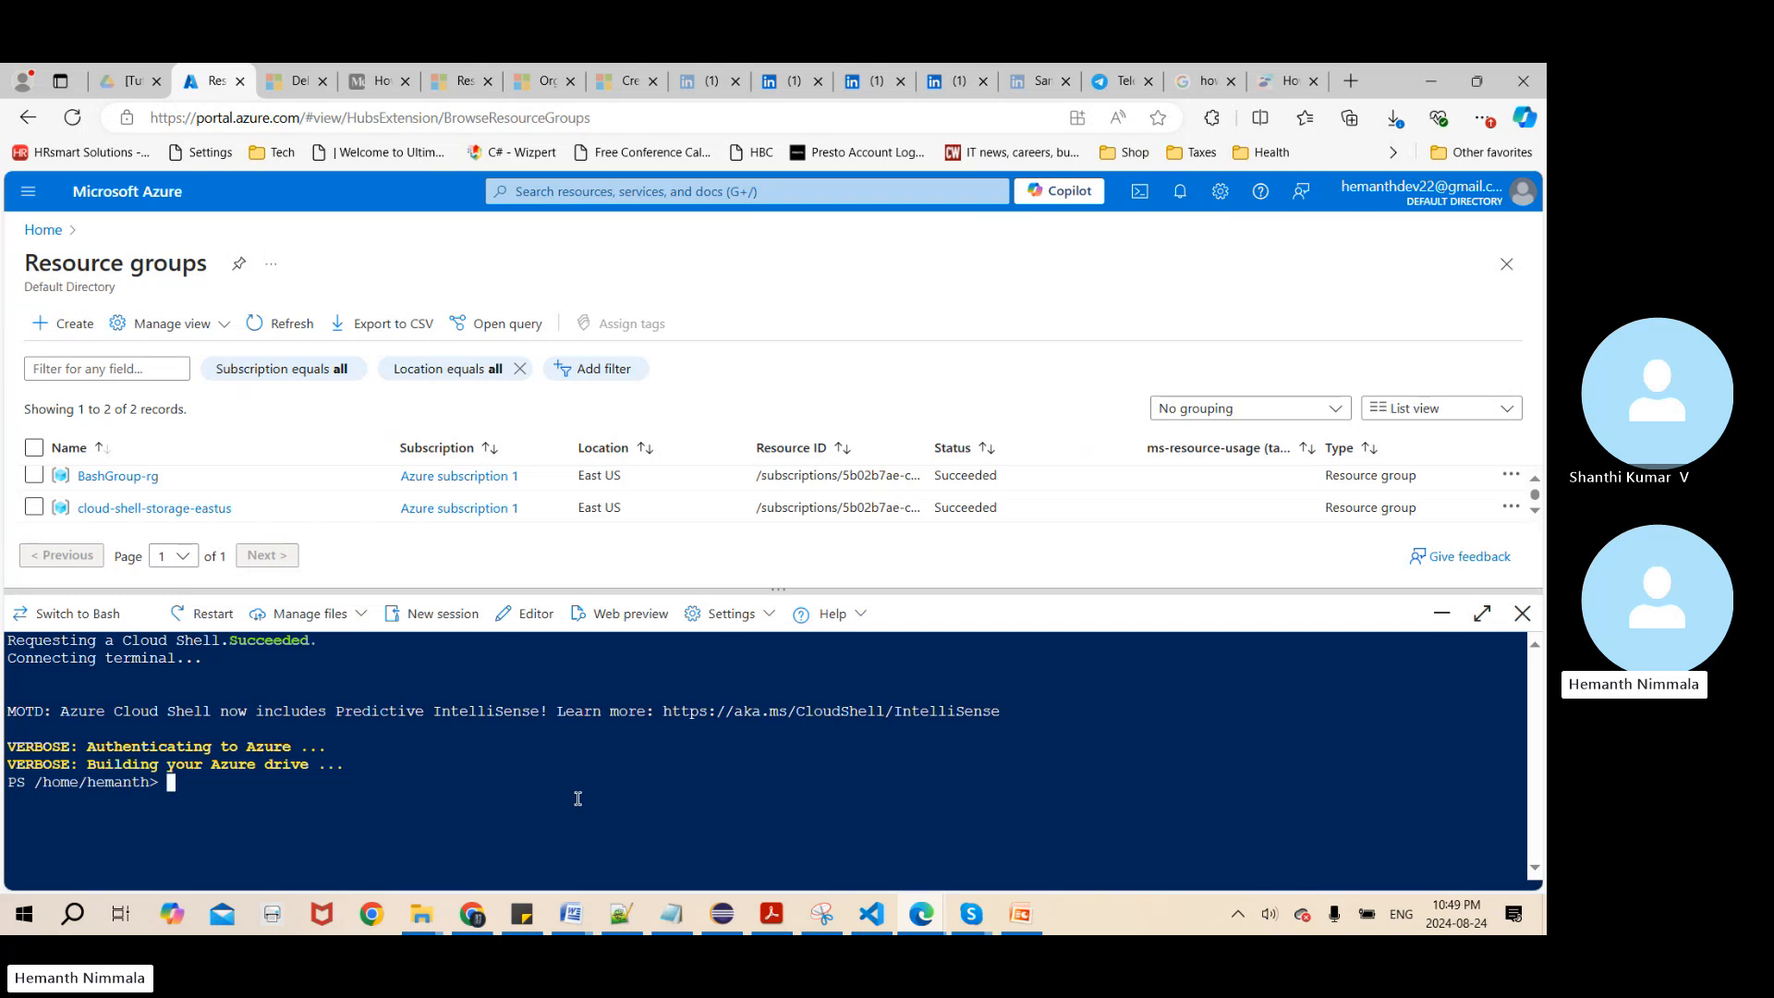
{"action": "type", "text": "new"}
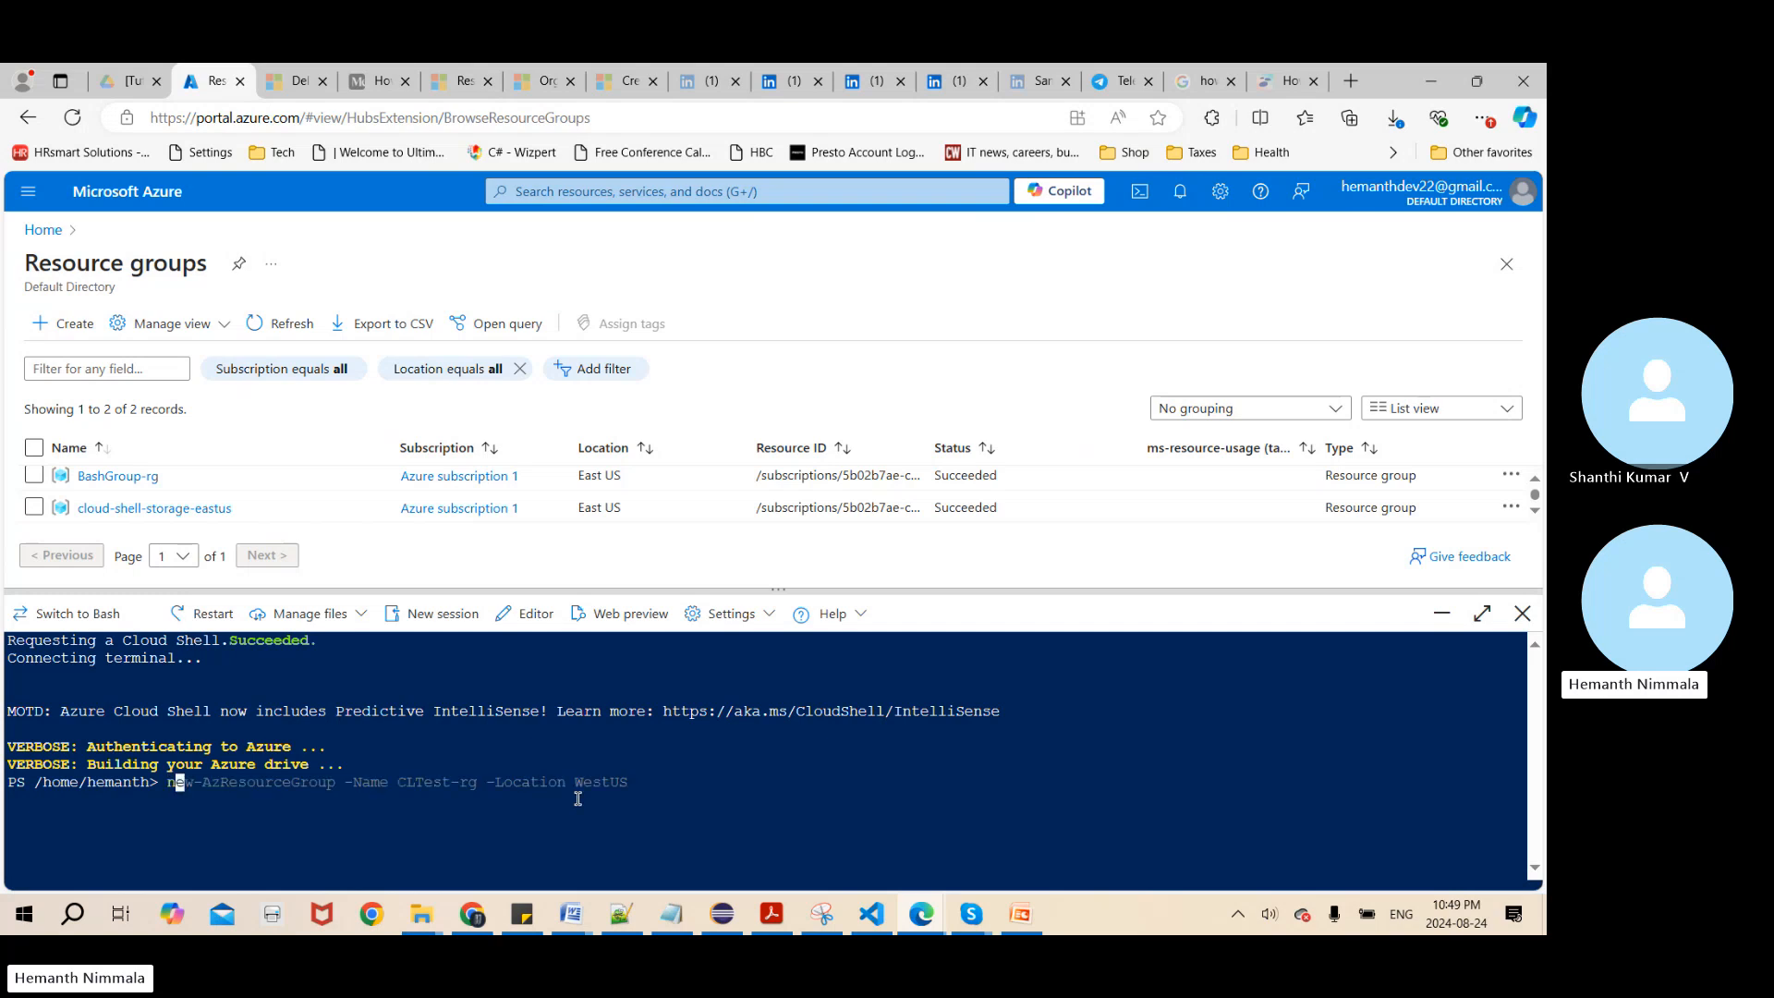
{"action": "type", "text": "-AZResourceGroup -Location"}
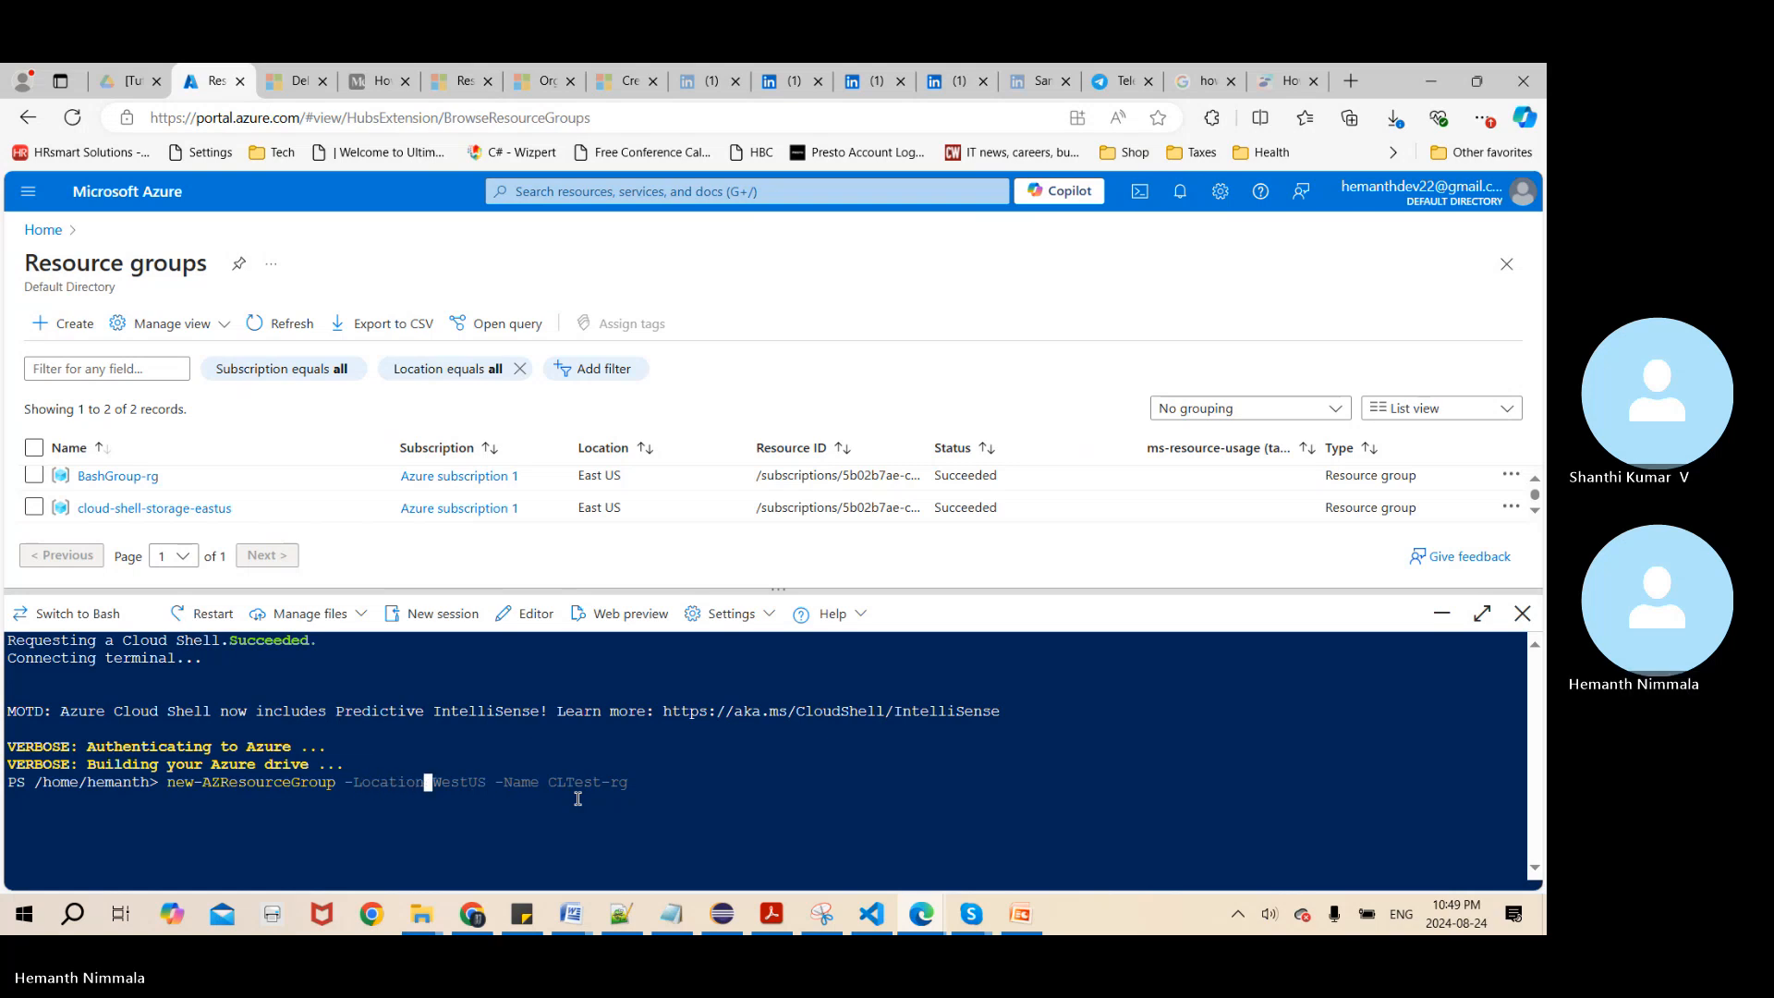
{"action": "type", "text": " WestUS - Name"}
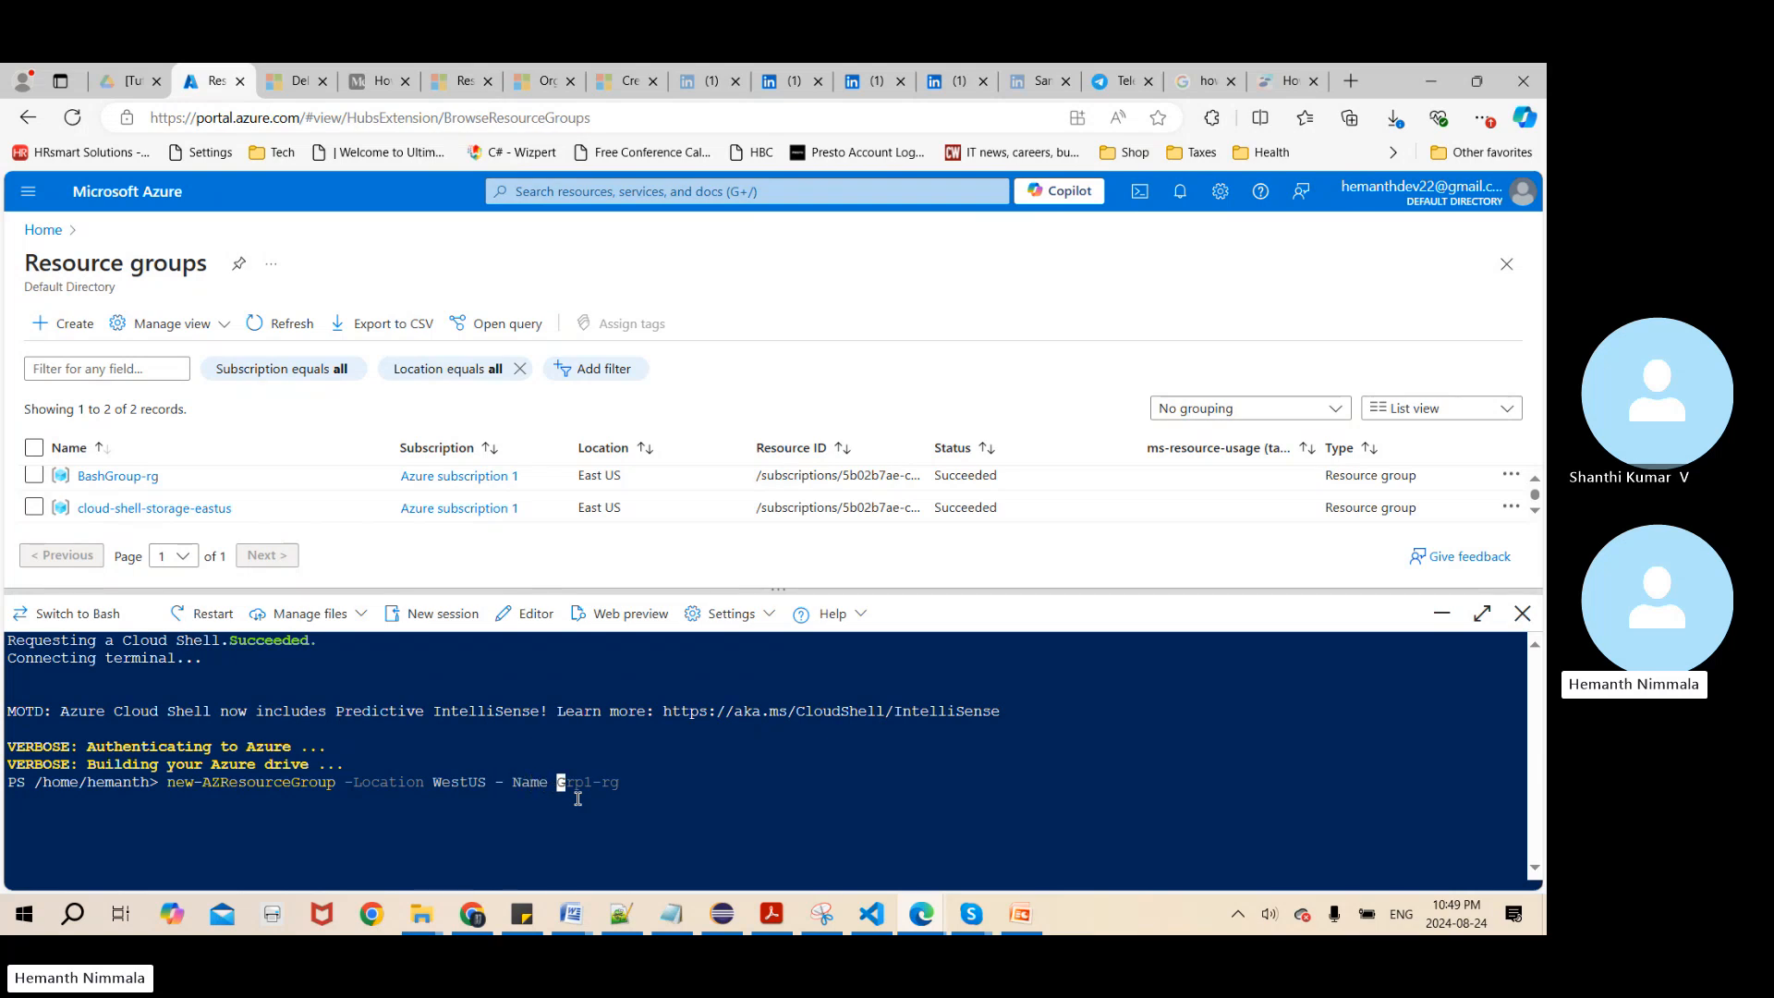
{"action": "type", "text": " Power-rg"}
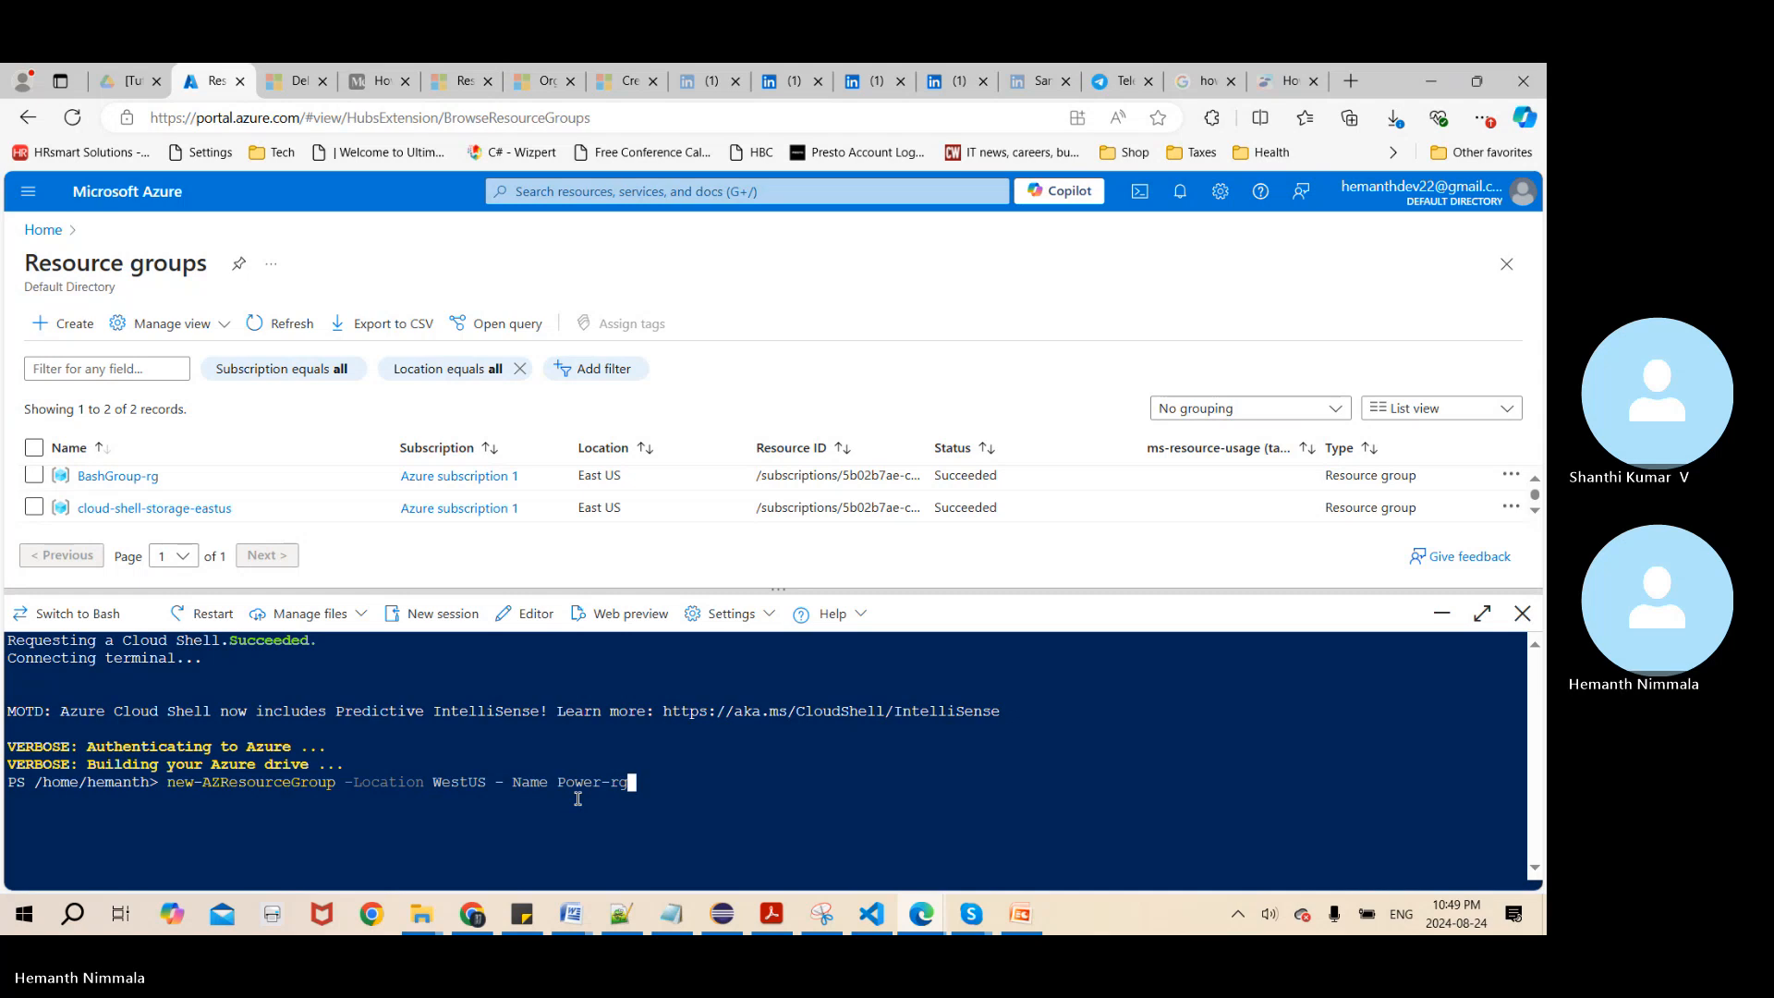
{"action": "key", "text": "Return"}
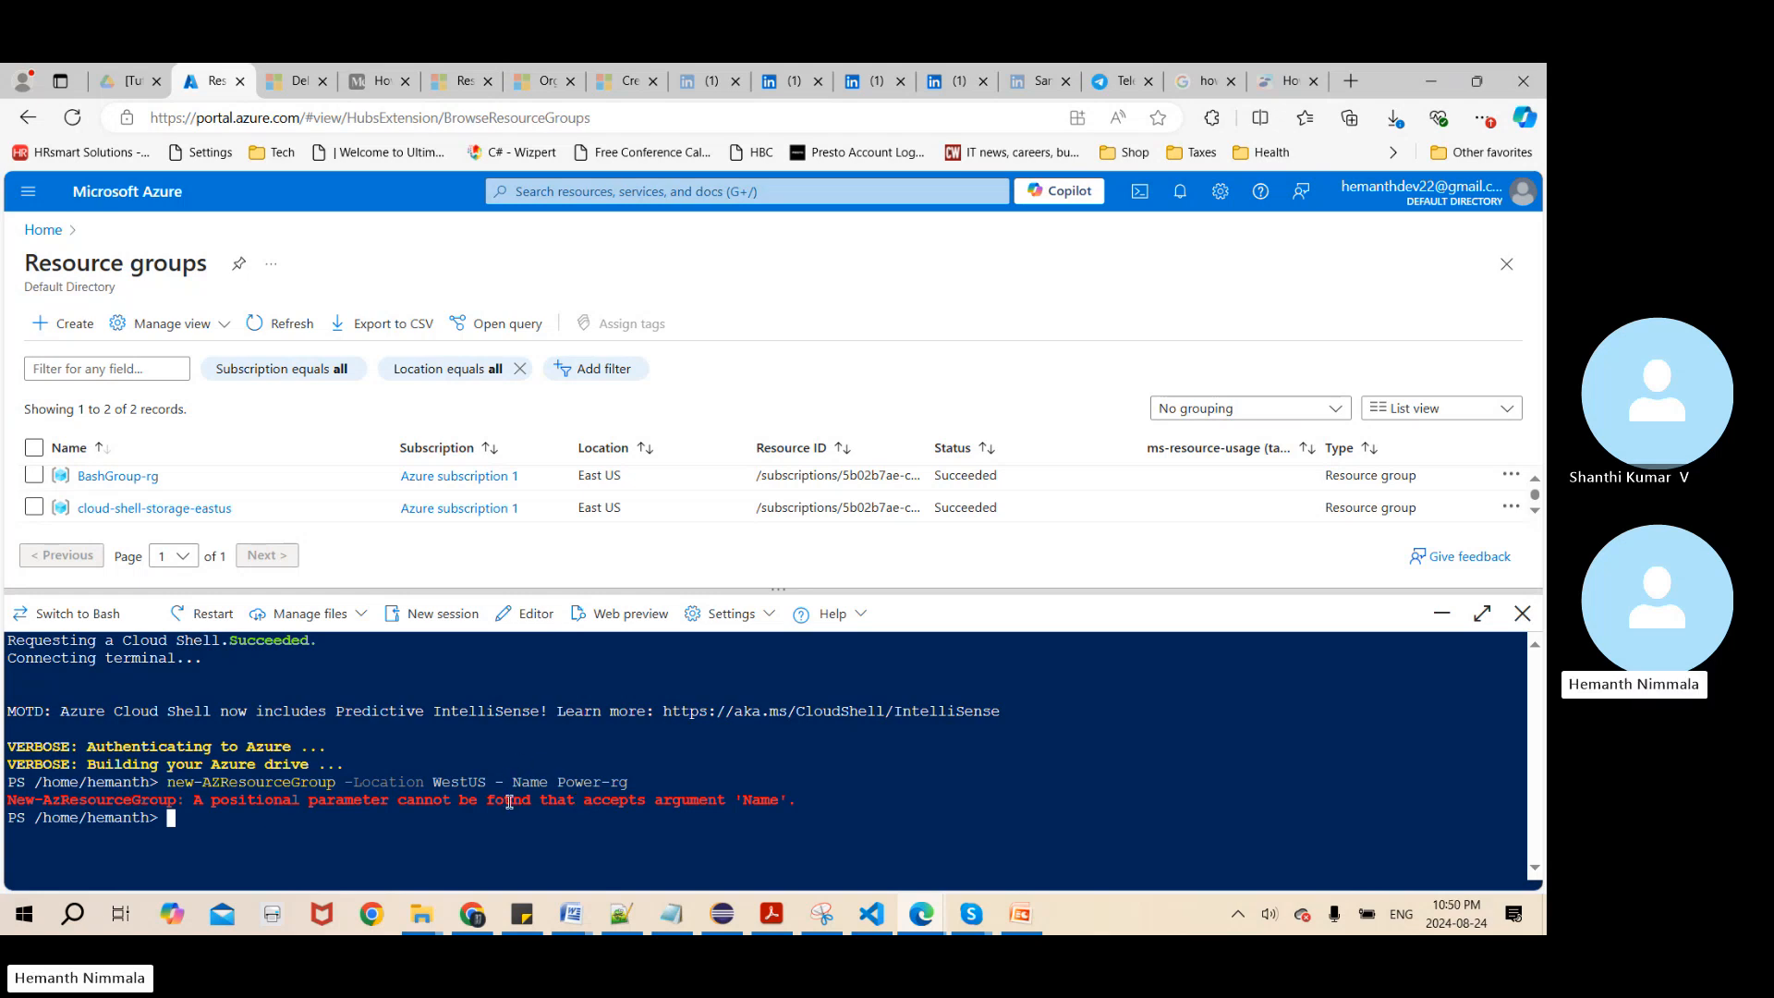
Recall the last command, remove the space between the hyphen and Name, and rerun it to create Power-rg in WestUS
{"action": "key", "text": "Up"}
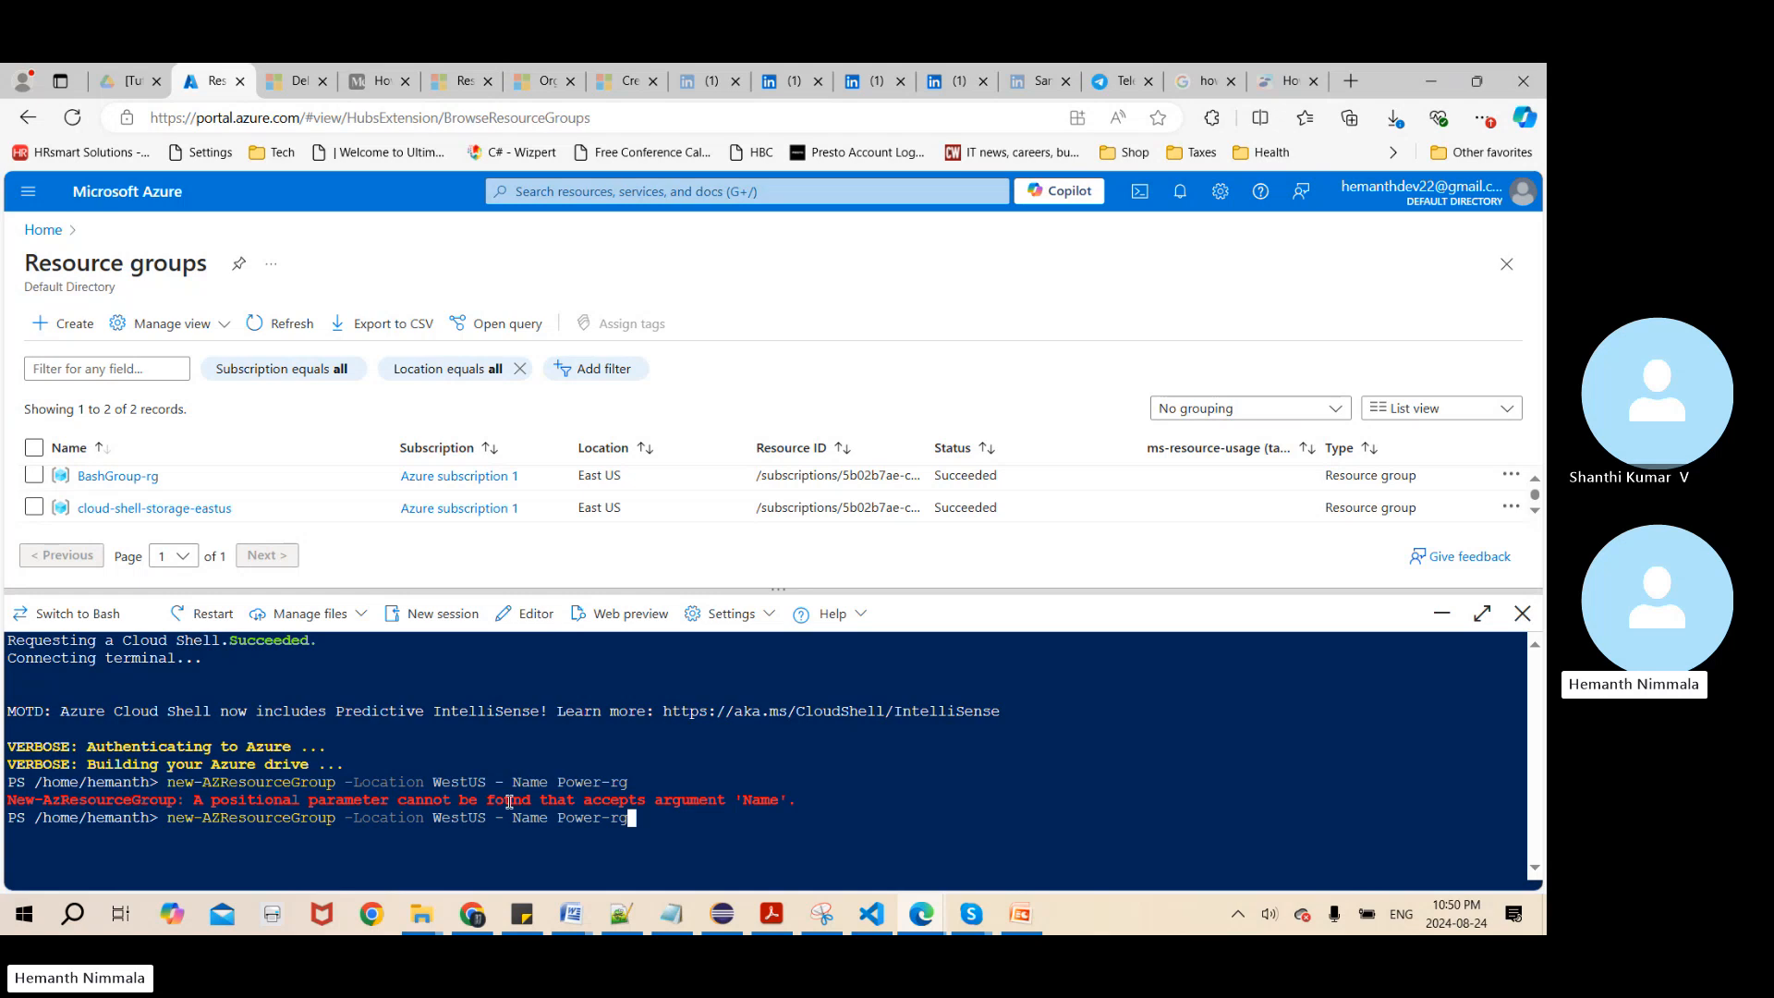
{"action": "key", "text": "Left"}
{"action": "key", "text": "Left"}
{"action": "key", "text": "Left"}
{"action": "key", "text": "Left"}
{"action": "key", "text": "Left"}
{"action": "key", "text": "Left"}
{"action": "key", "text": "Left"}
{"action": "key", "text": "Left"}
{"action": "key", "text": "Left"}
{"action": "key", "text": "Left"}
{"action": "key", "text": "Left"}
{"action": "key", "text": "Left"}
{"action": "key", "text": "Left"}
{"action": "key", "text": "BackSpace"}
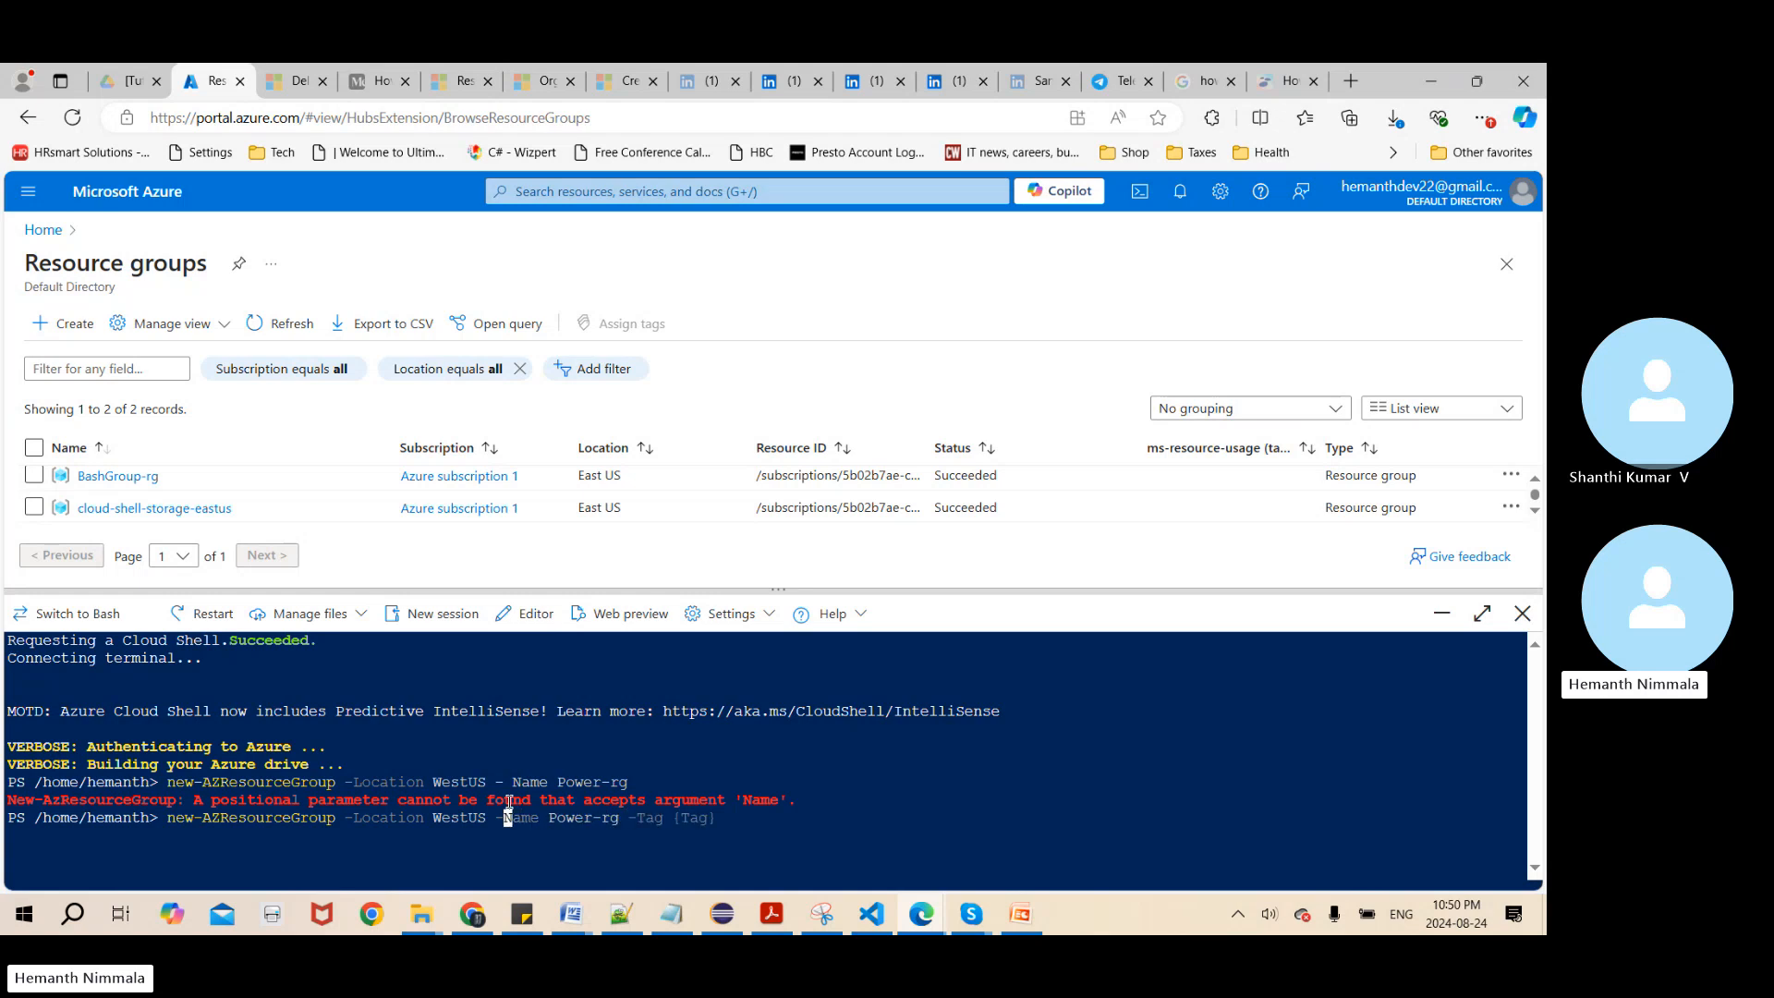
{"action": "key", "text": "Right"}
{"action": "key", "text": "Right"}
{"action": "key", "text": "Right"}
{"action": "key", "text": "Right"}
{"action": "key", "text": "Right"}
{"action": "key", "text": "Right"}
{"action": "key", "text": "Right"}
{"action": "key", "text": "Right"}
{"action": "key", "text": "Right"}
{"action": "key", "text": "Right"}
{"action": "key", "text": "Right"}
{"action": "key", "text": "Right"}
{"action": "key", "text": "Return"}
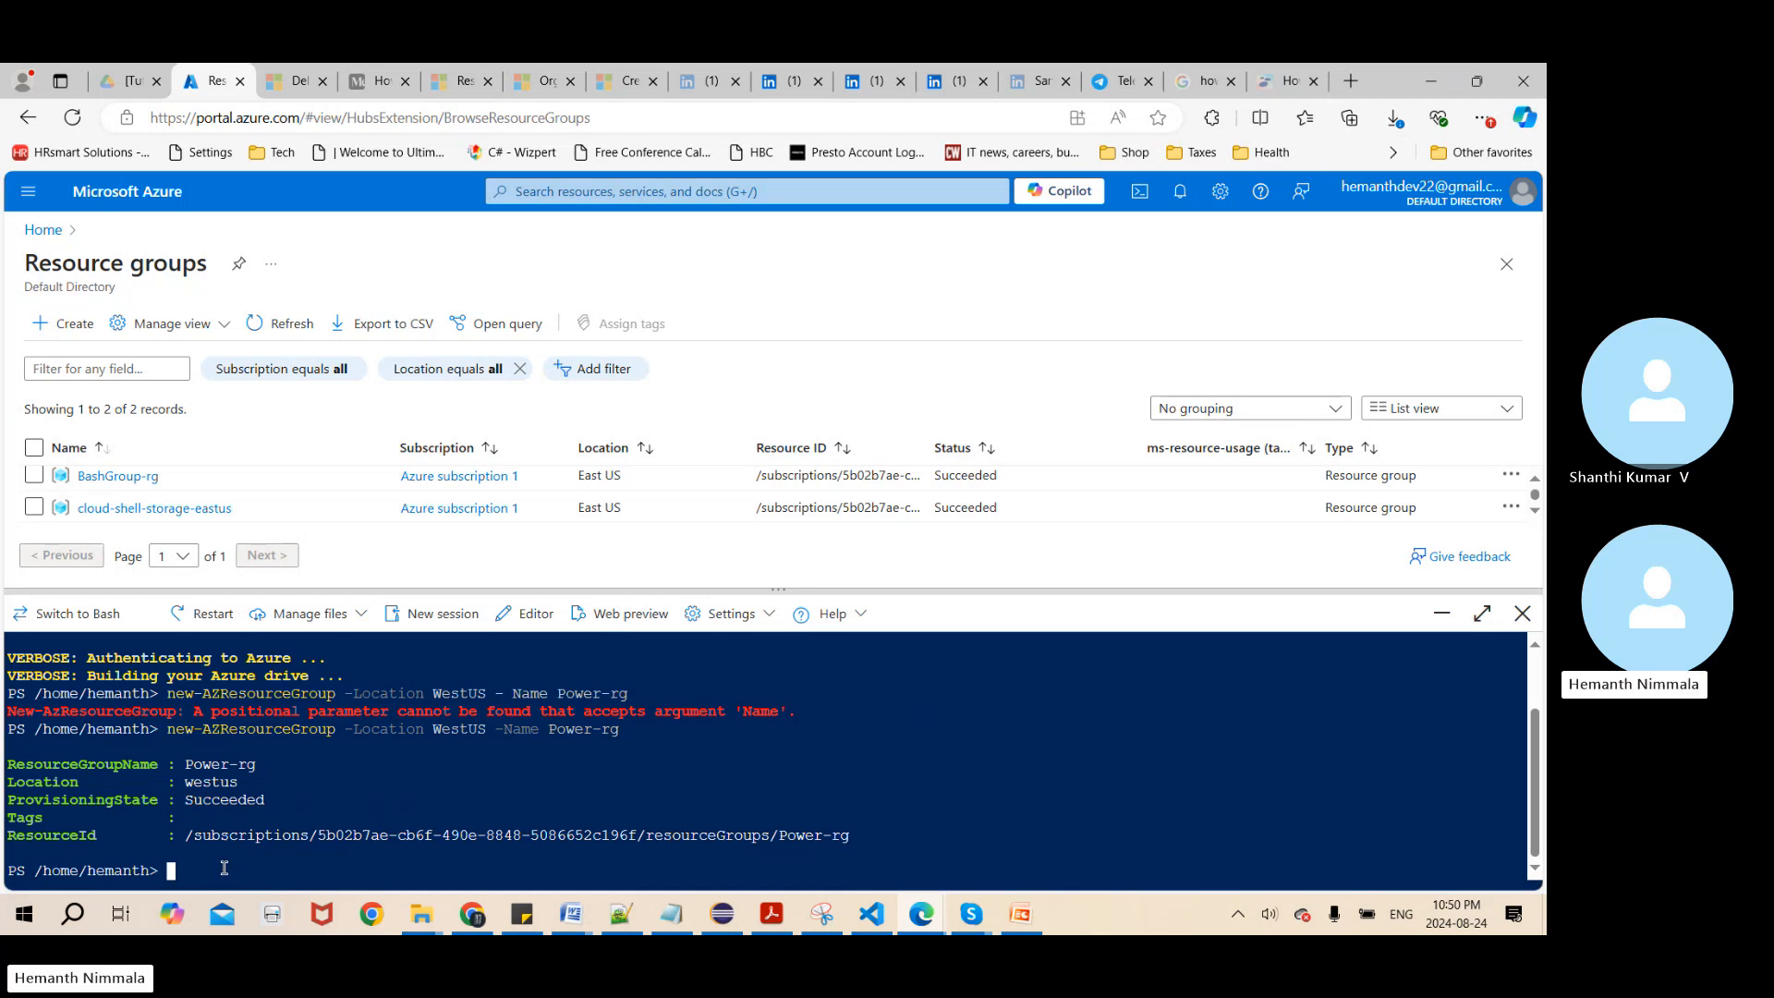
Delete the Power-rg resource group by running remove-AZresourcegroup -Name Power-rg and confirming with Y
{"action": "type", "text": "re"}
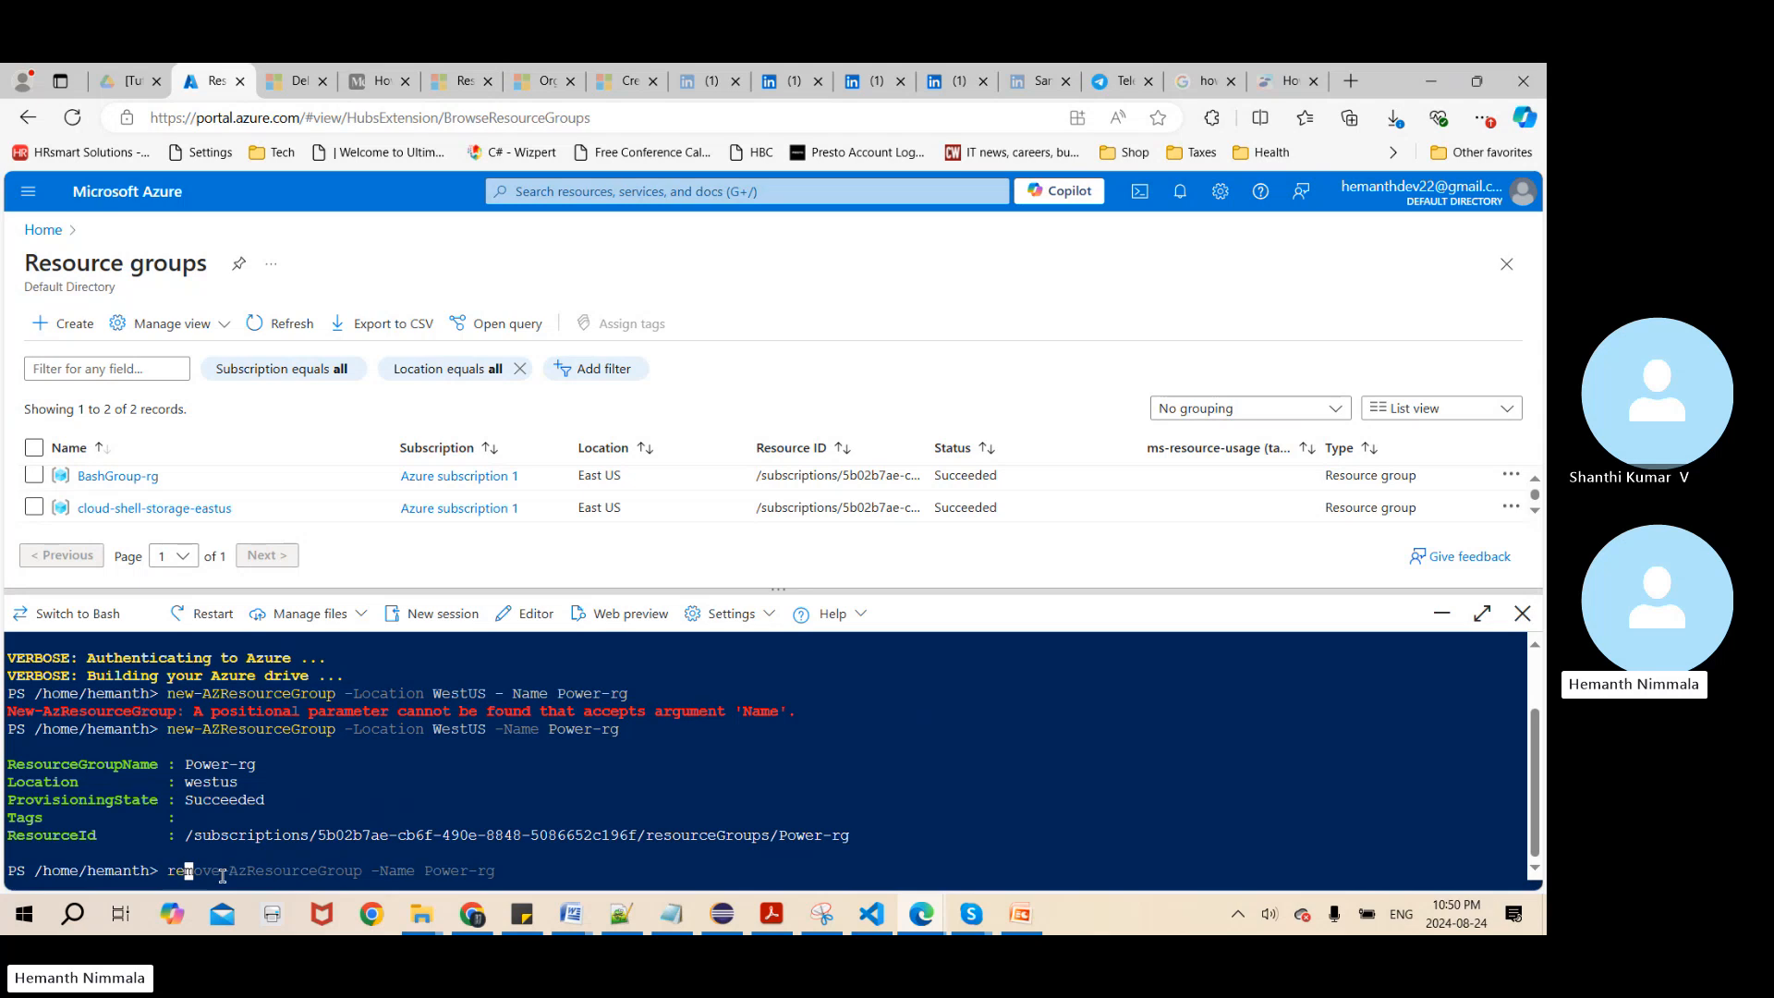
{"action": "type", "text": "move-AZresour"}
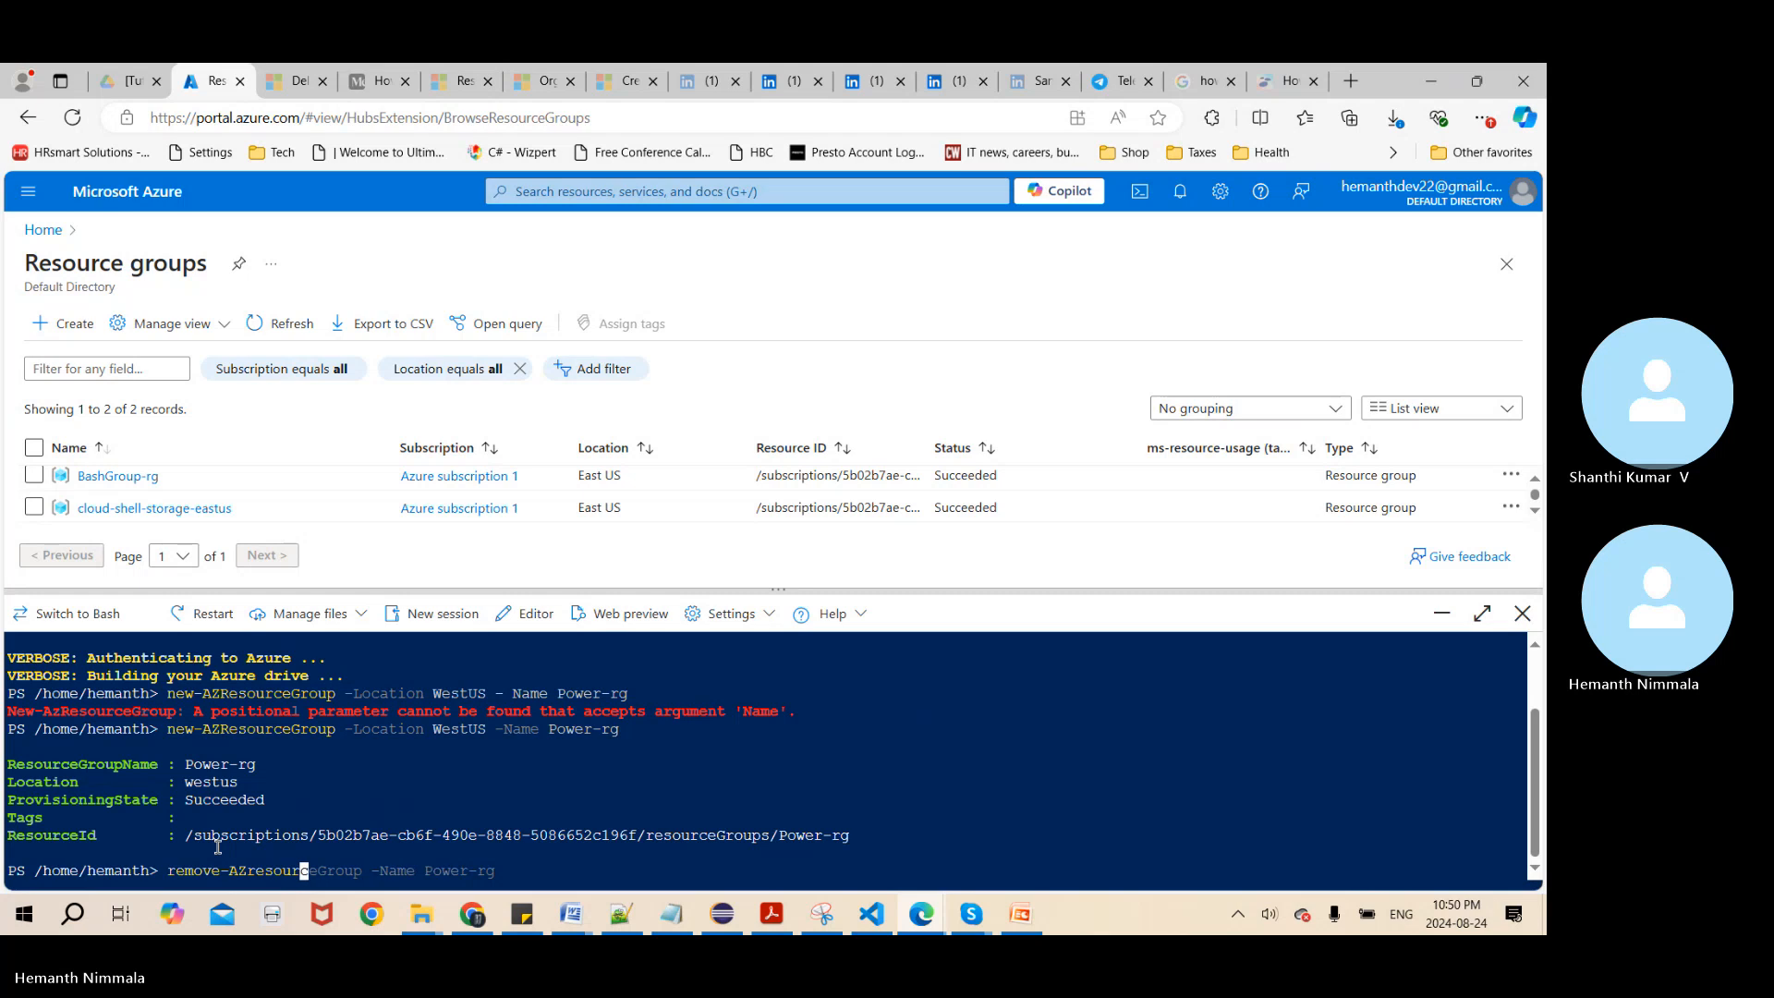
{"action": "type", "text": "cegroup"}
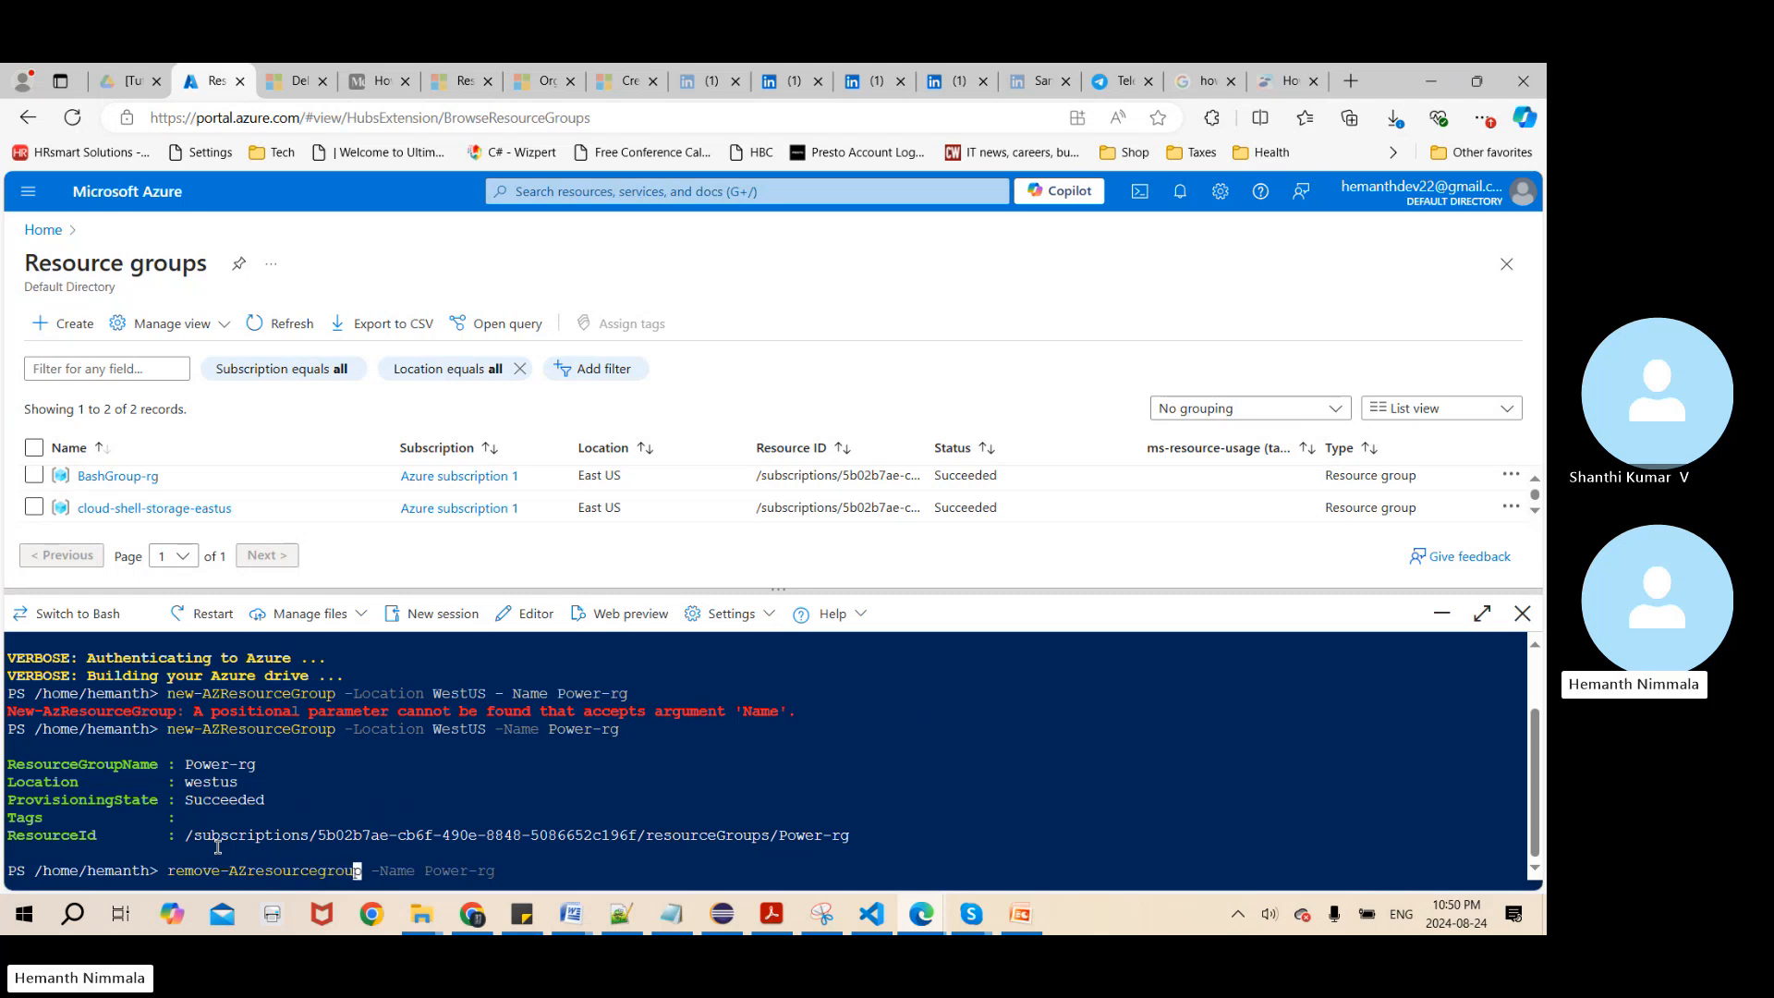
{"action": "type", "text": " -Name Power-rg"}
{"action": "key", "text": "Return"}
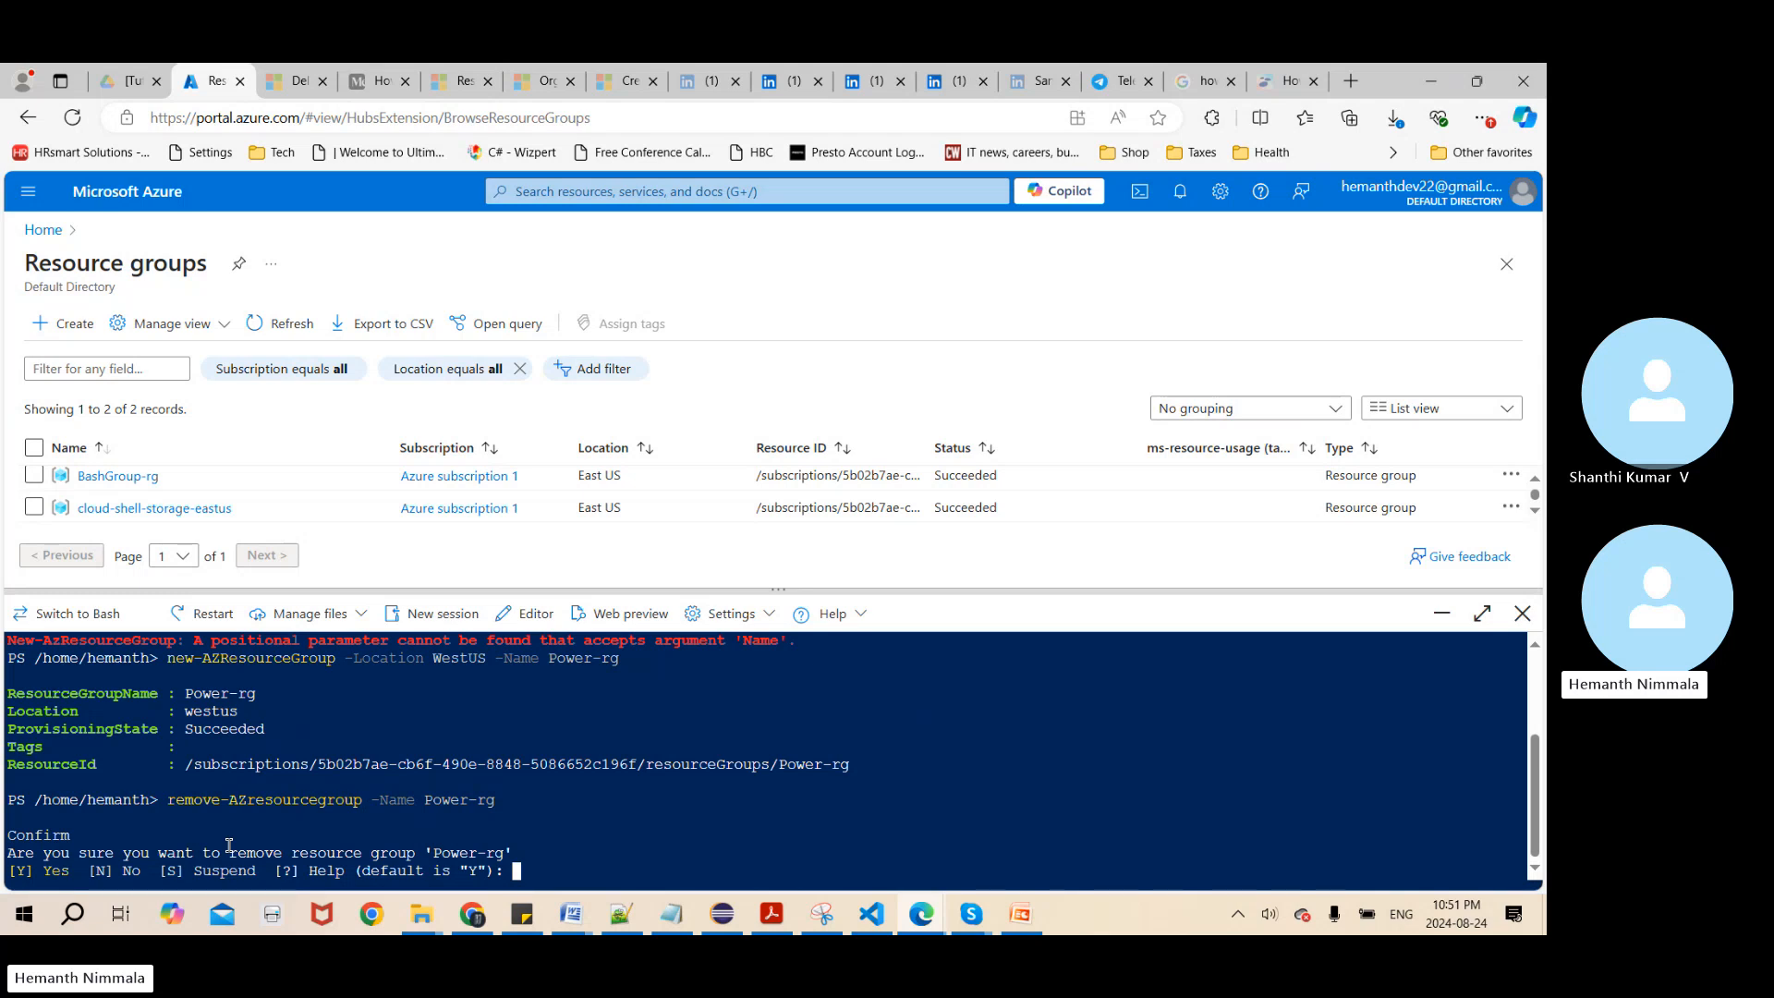
{"action": "type", "text": "N"}
{"action": "key", "text": "BackSpace"}
{"action": "type", "text": "Y"}
{"action": "key", "text": "Return"}
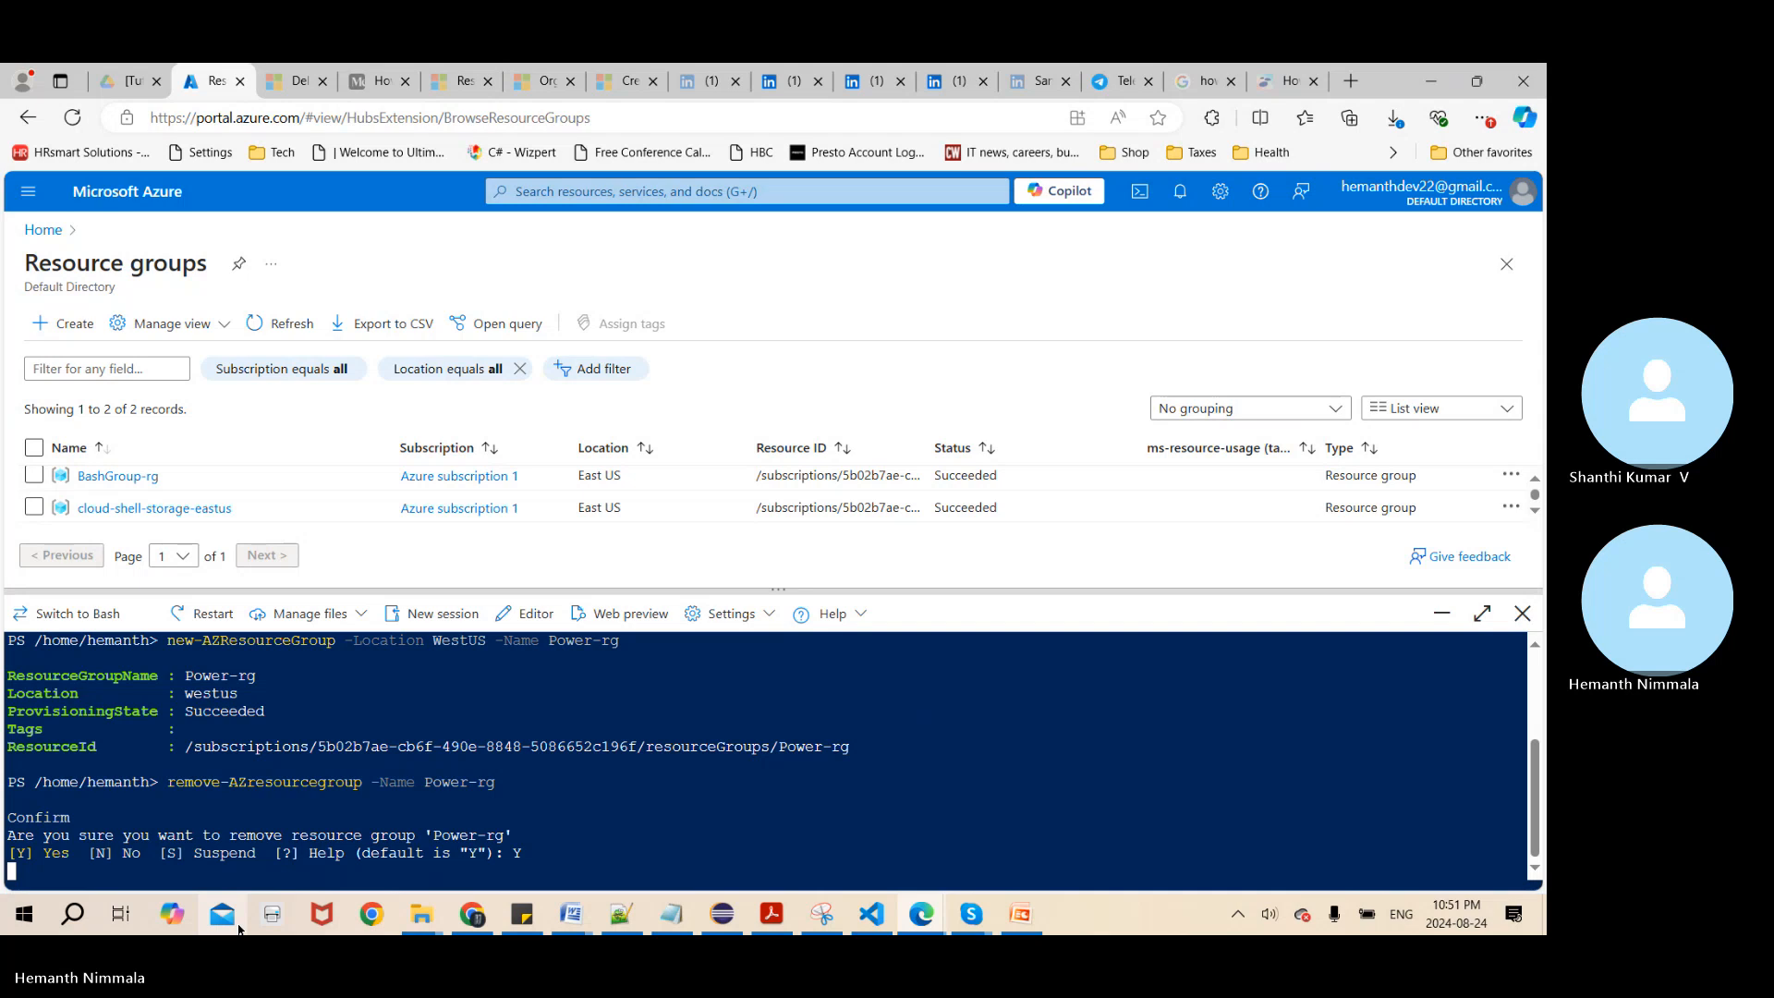
Refresh the resource groups list and check it for Power-rg while the PowerShell removal command runs
{"action": "left_click", "coordinate": [1535, 482]}
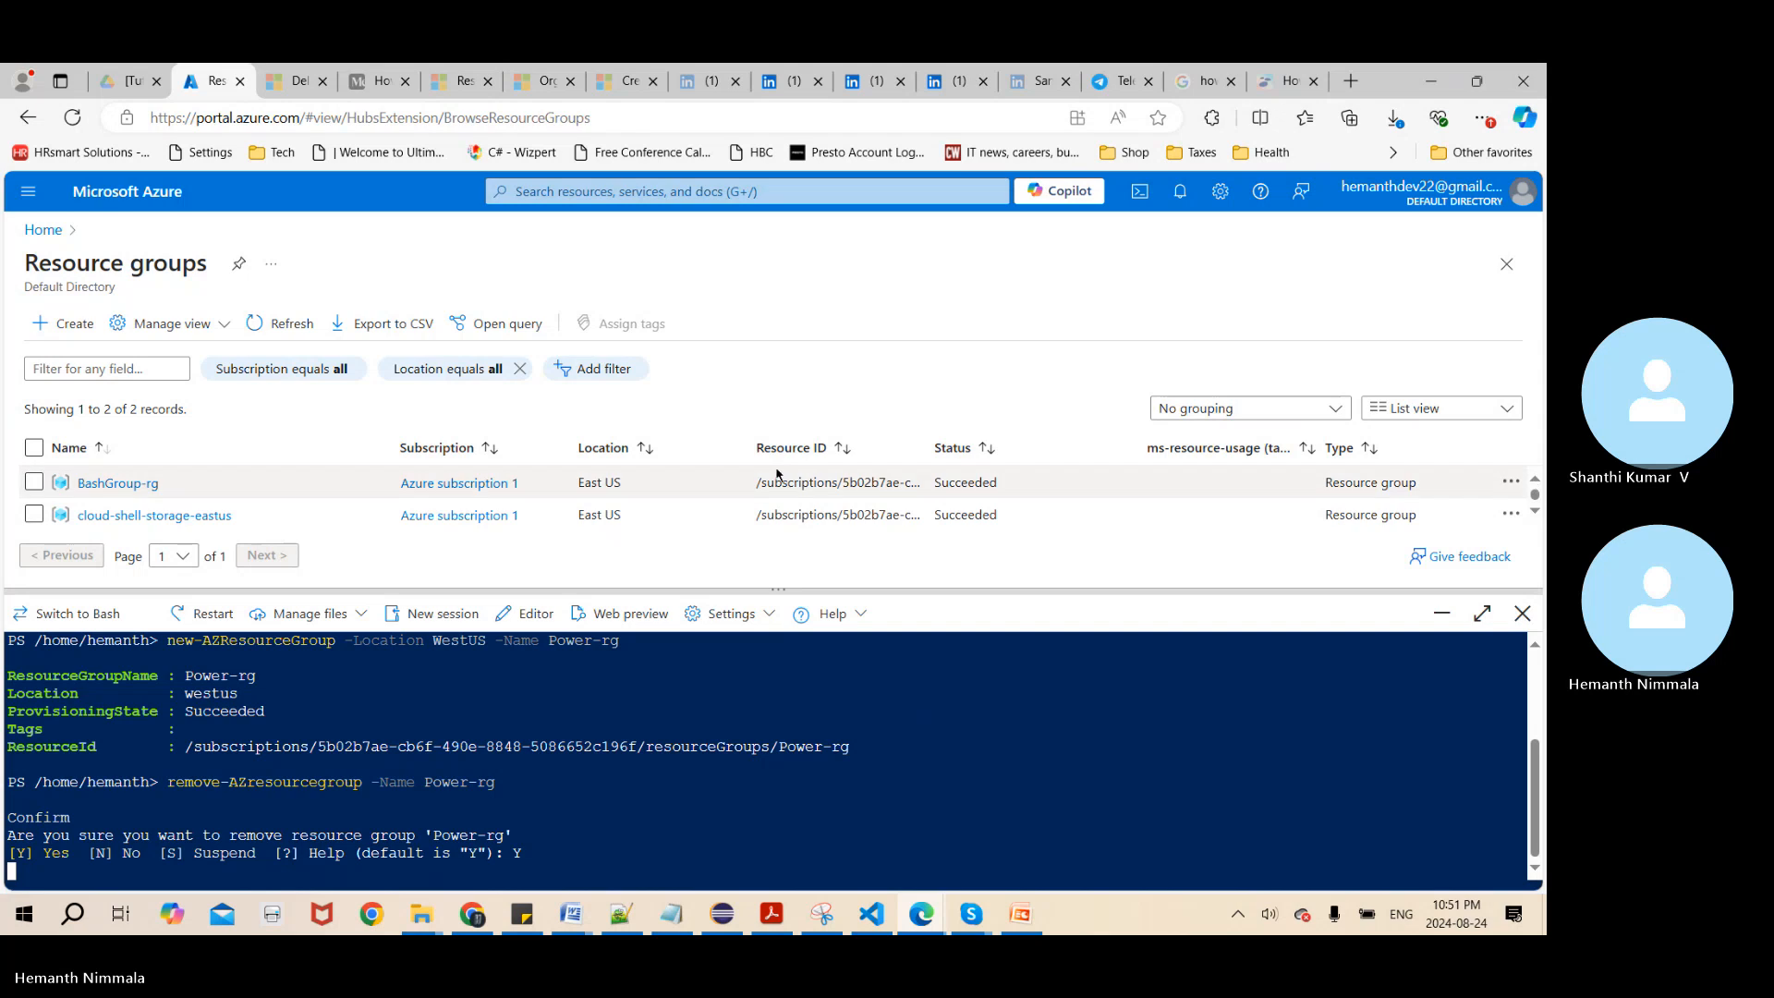
{"action": "left_click", "coordinate": [1536, 514]}
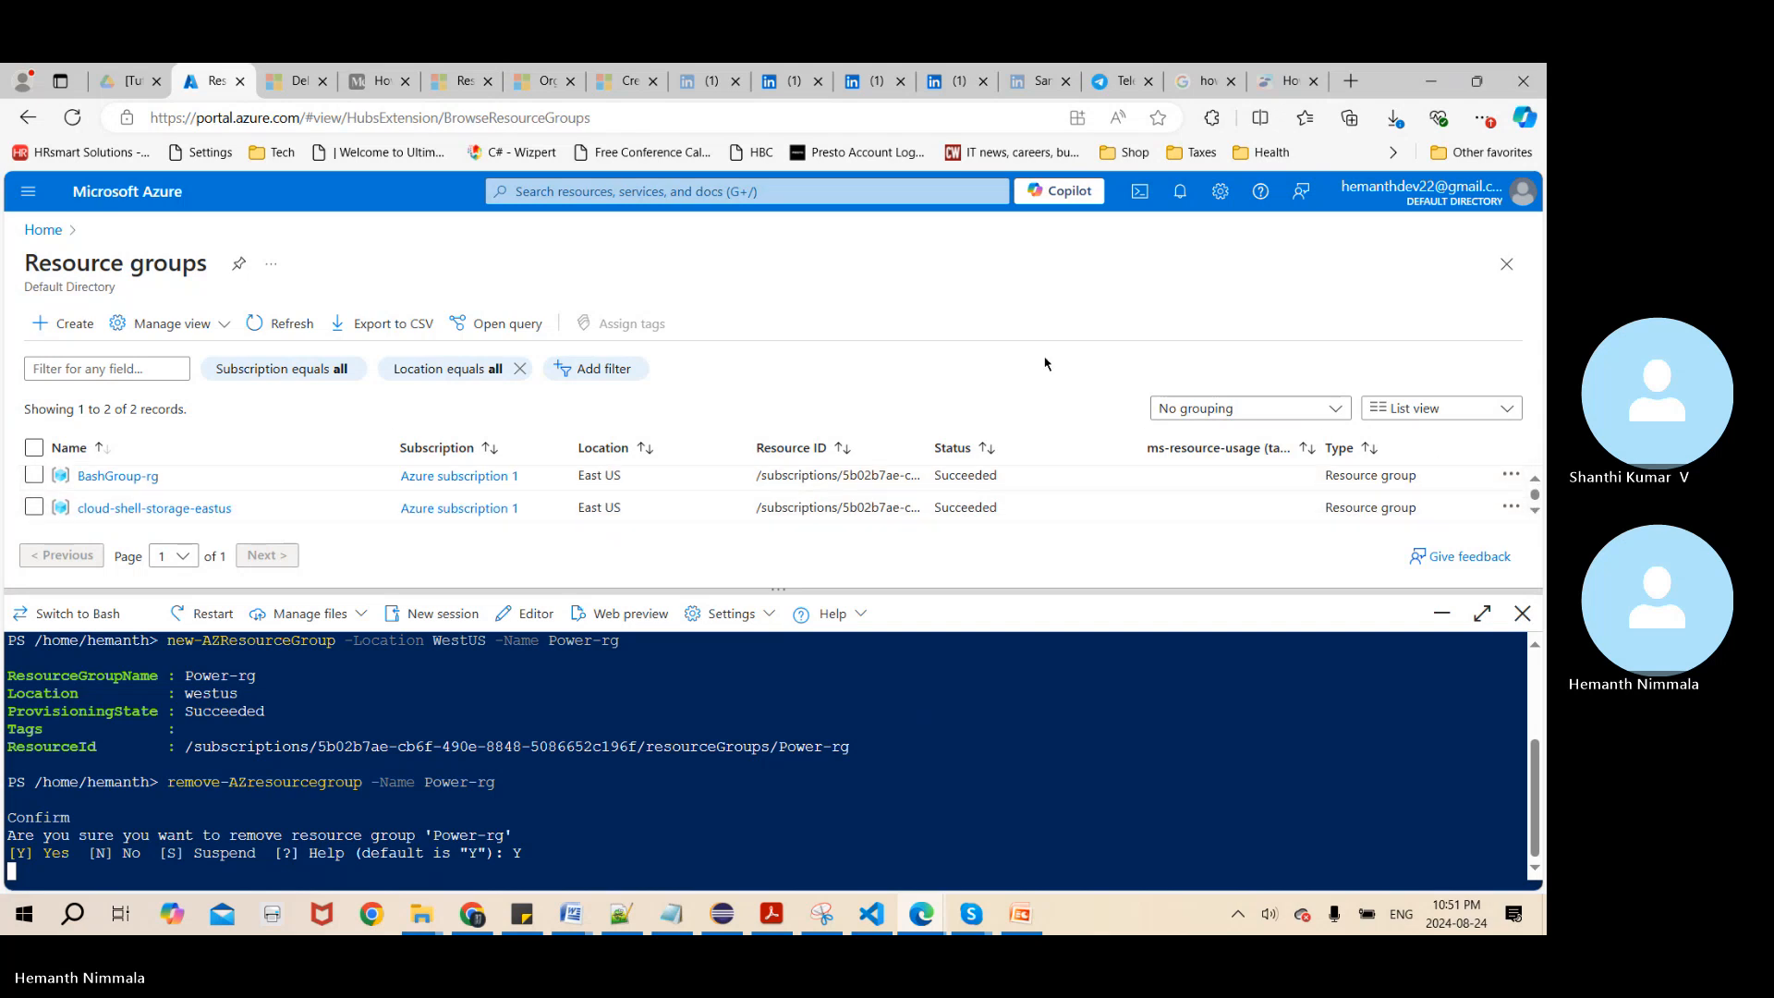
{"action": "left_click", "coordinate": [273, 325]}
{"action": "scroll", "coordinate": [1537, 487], "scroll_direction": "up", "scroll_amount": 1}
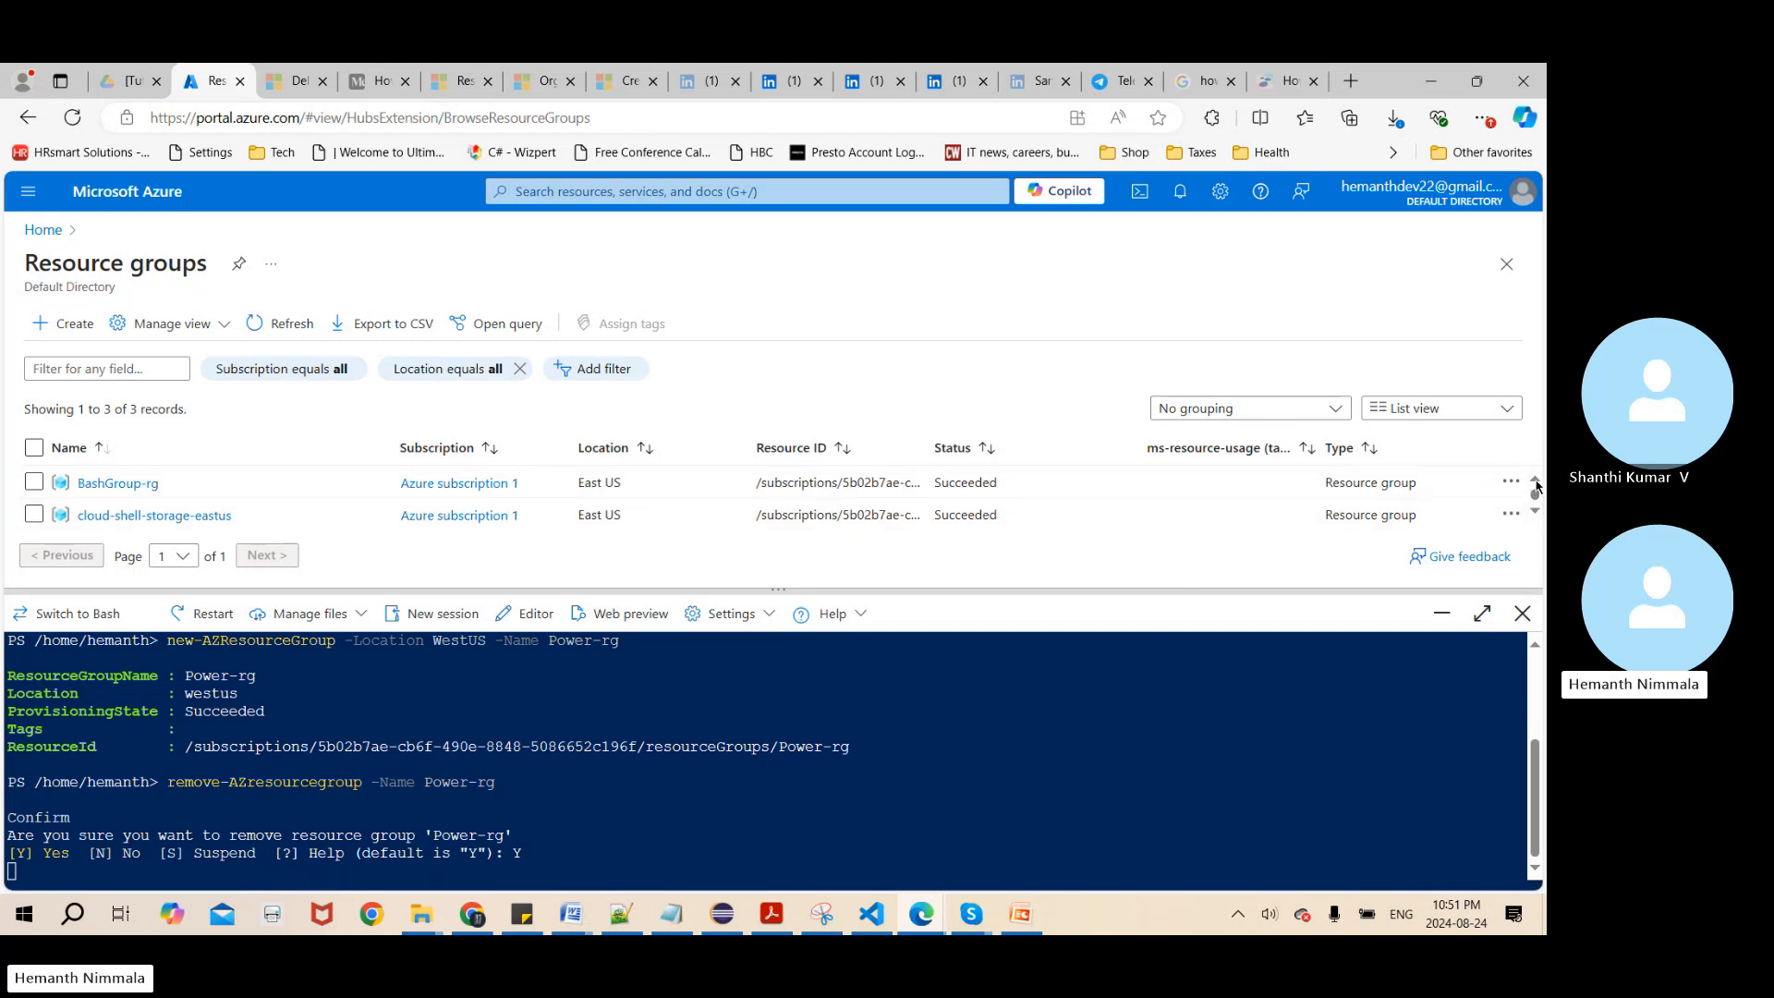
{"action": "left_click", "coordinate": [1536, 512]}
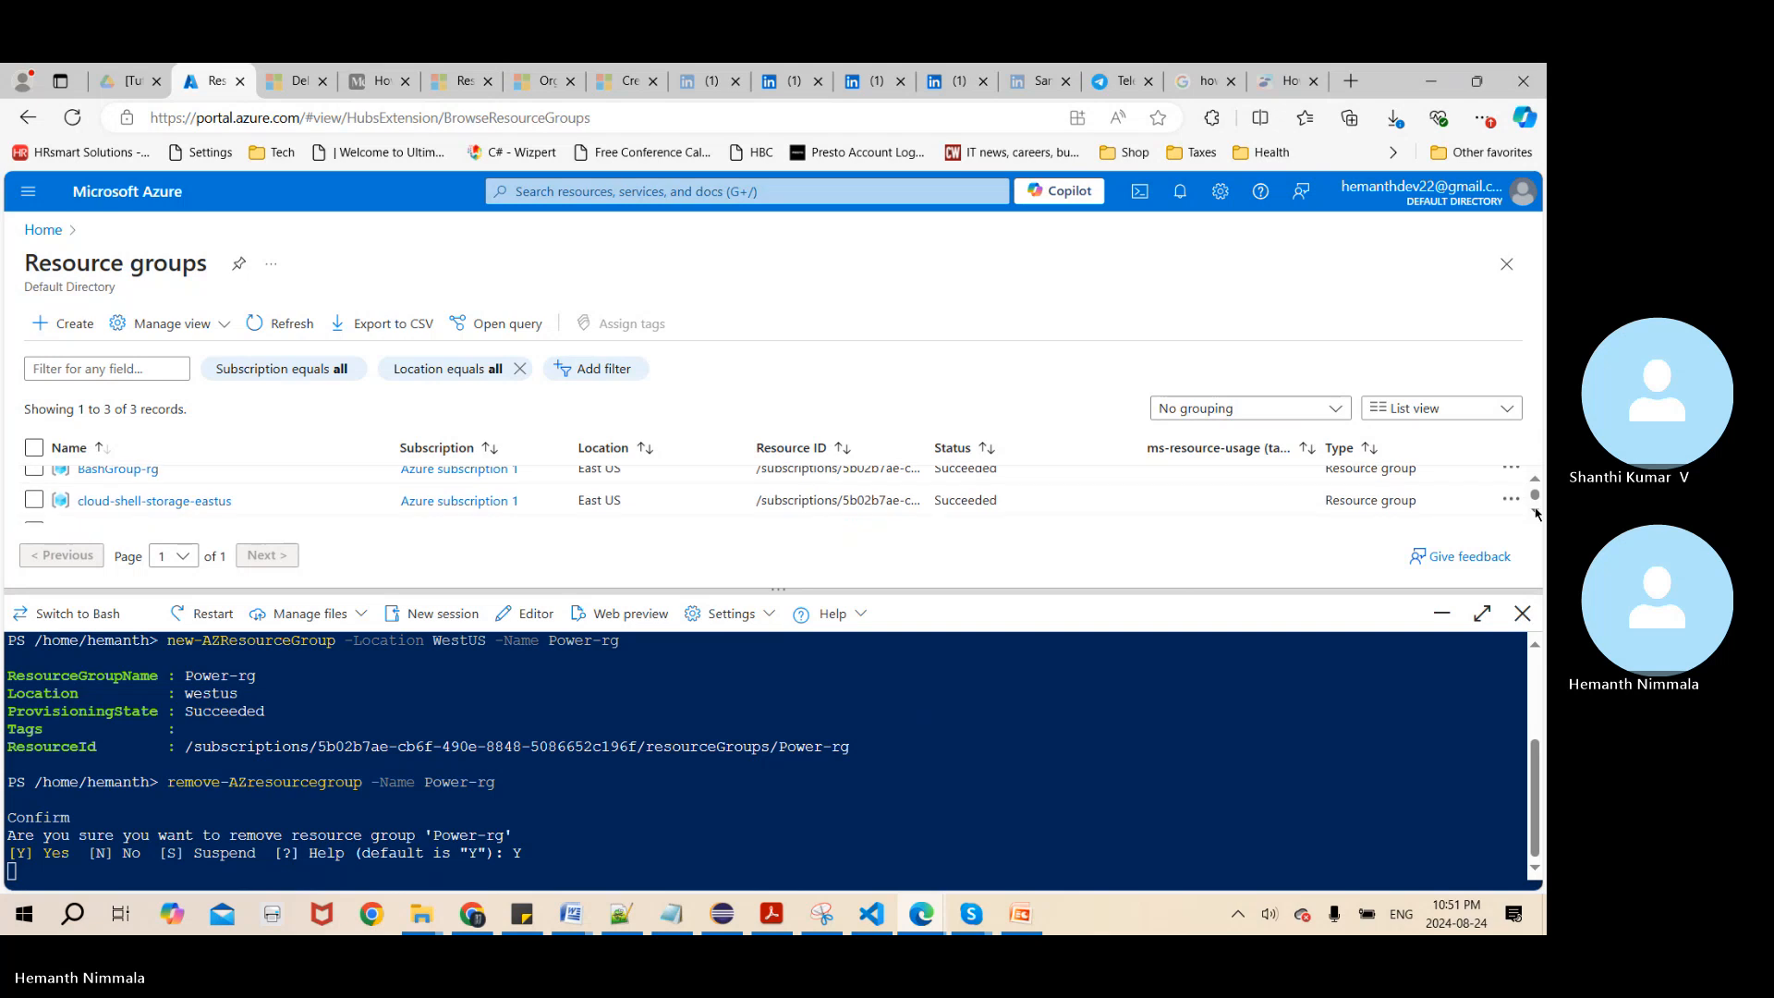
{"action": "left_click", "coordinate": [1536, 512]}
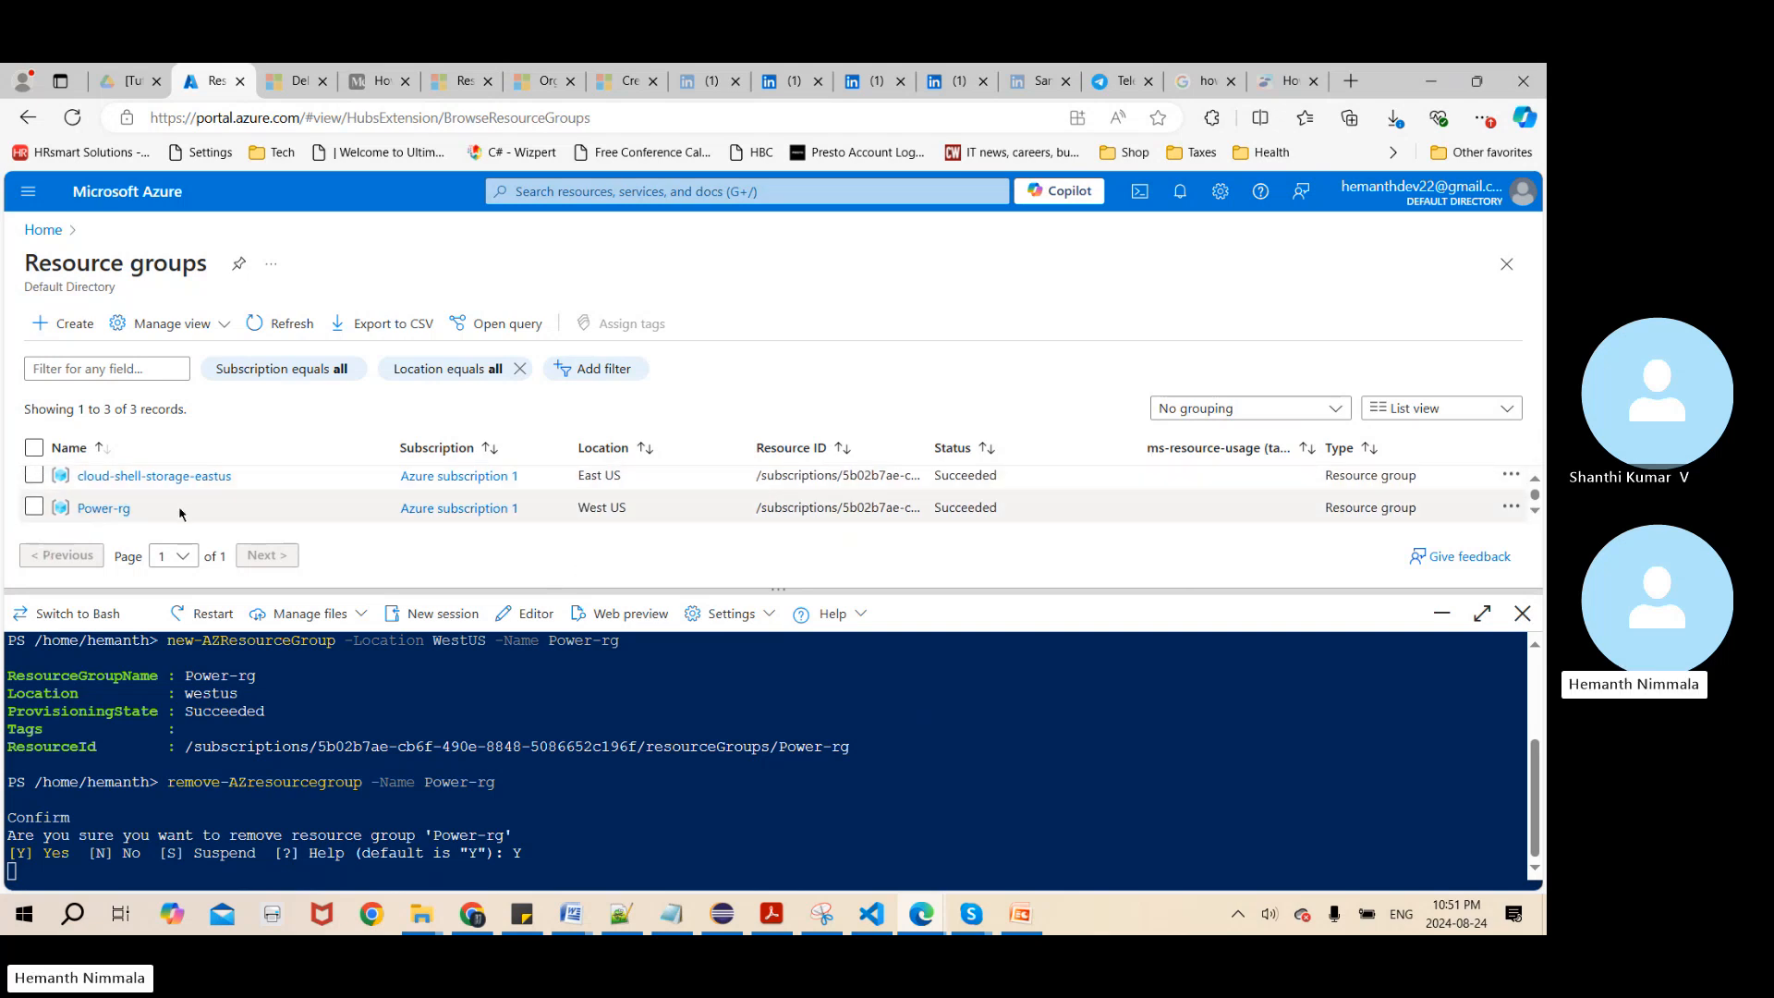
{"action": "left_click", "coordinate": [51, 873]}
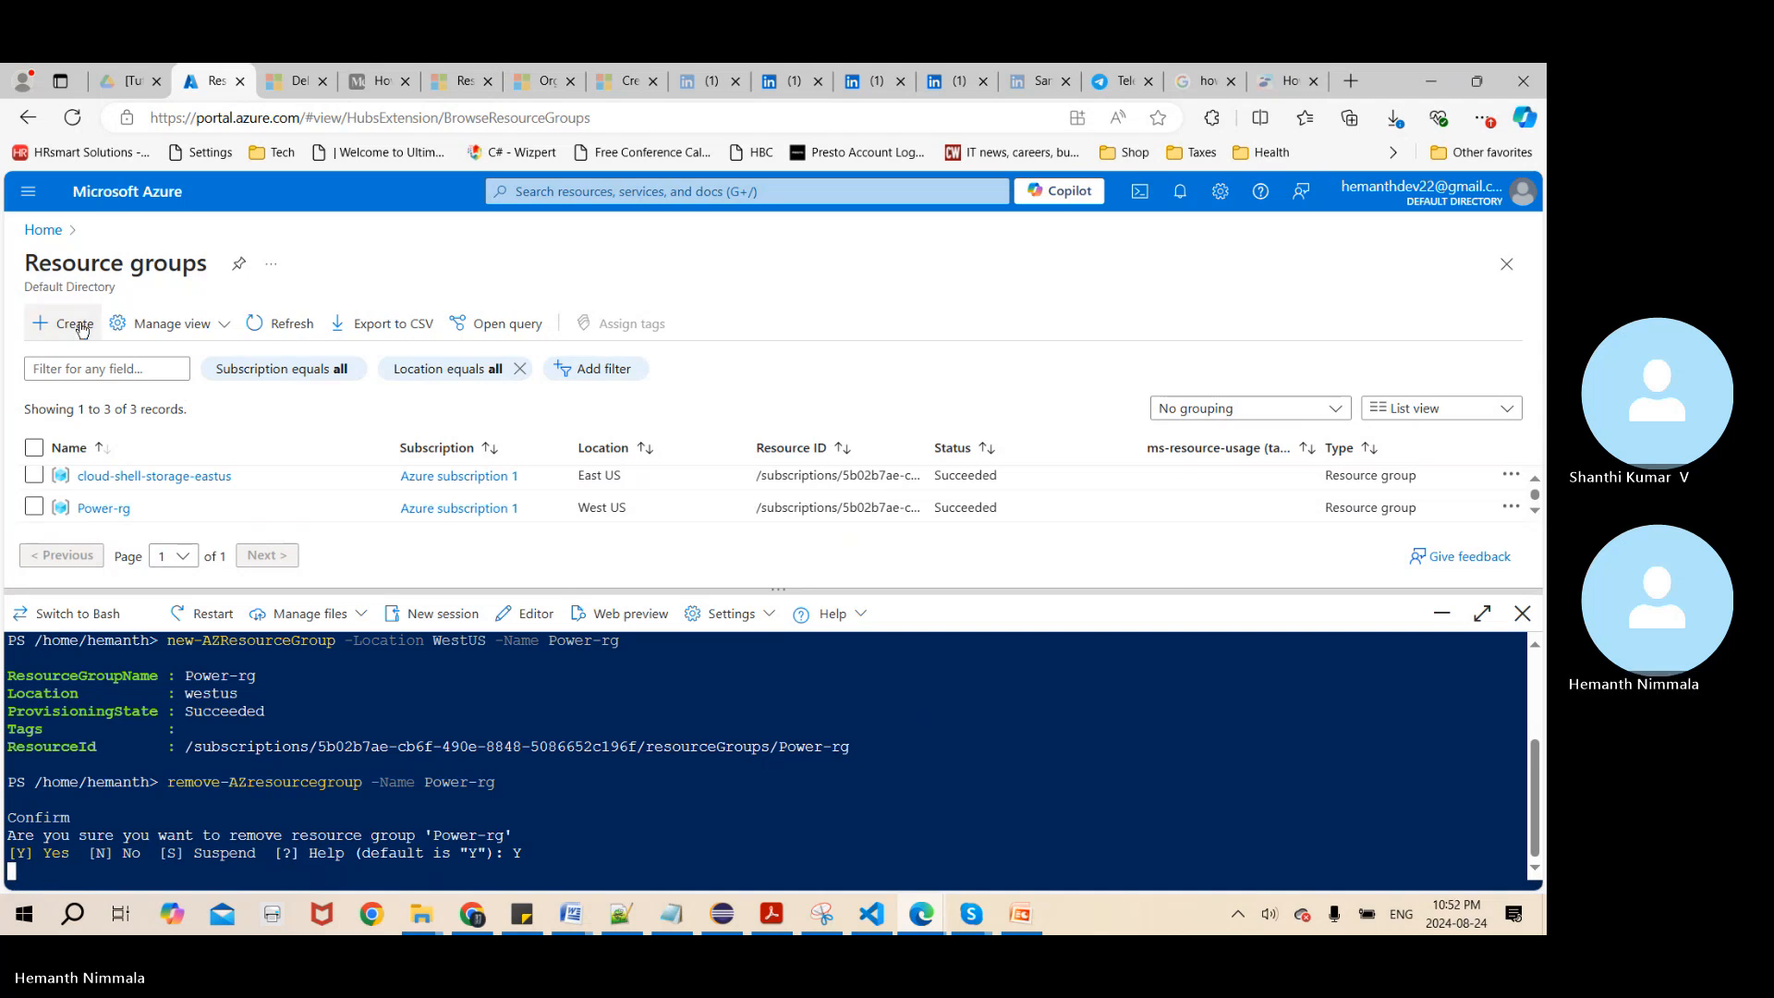
{"action": "left_click", "coordinate": [297, 328]}
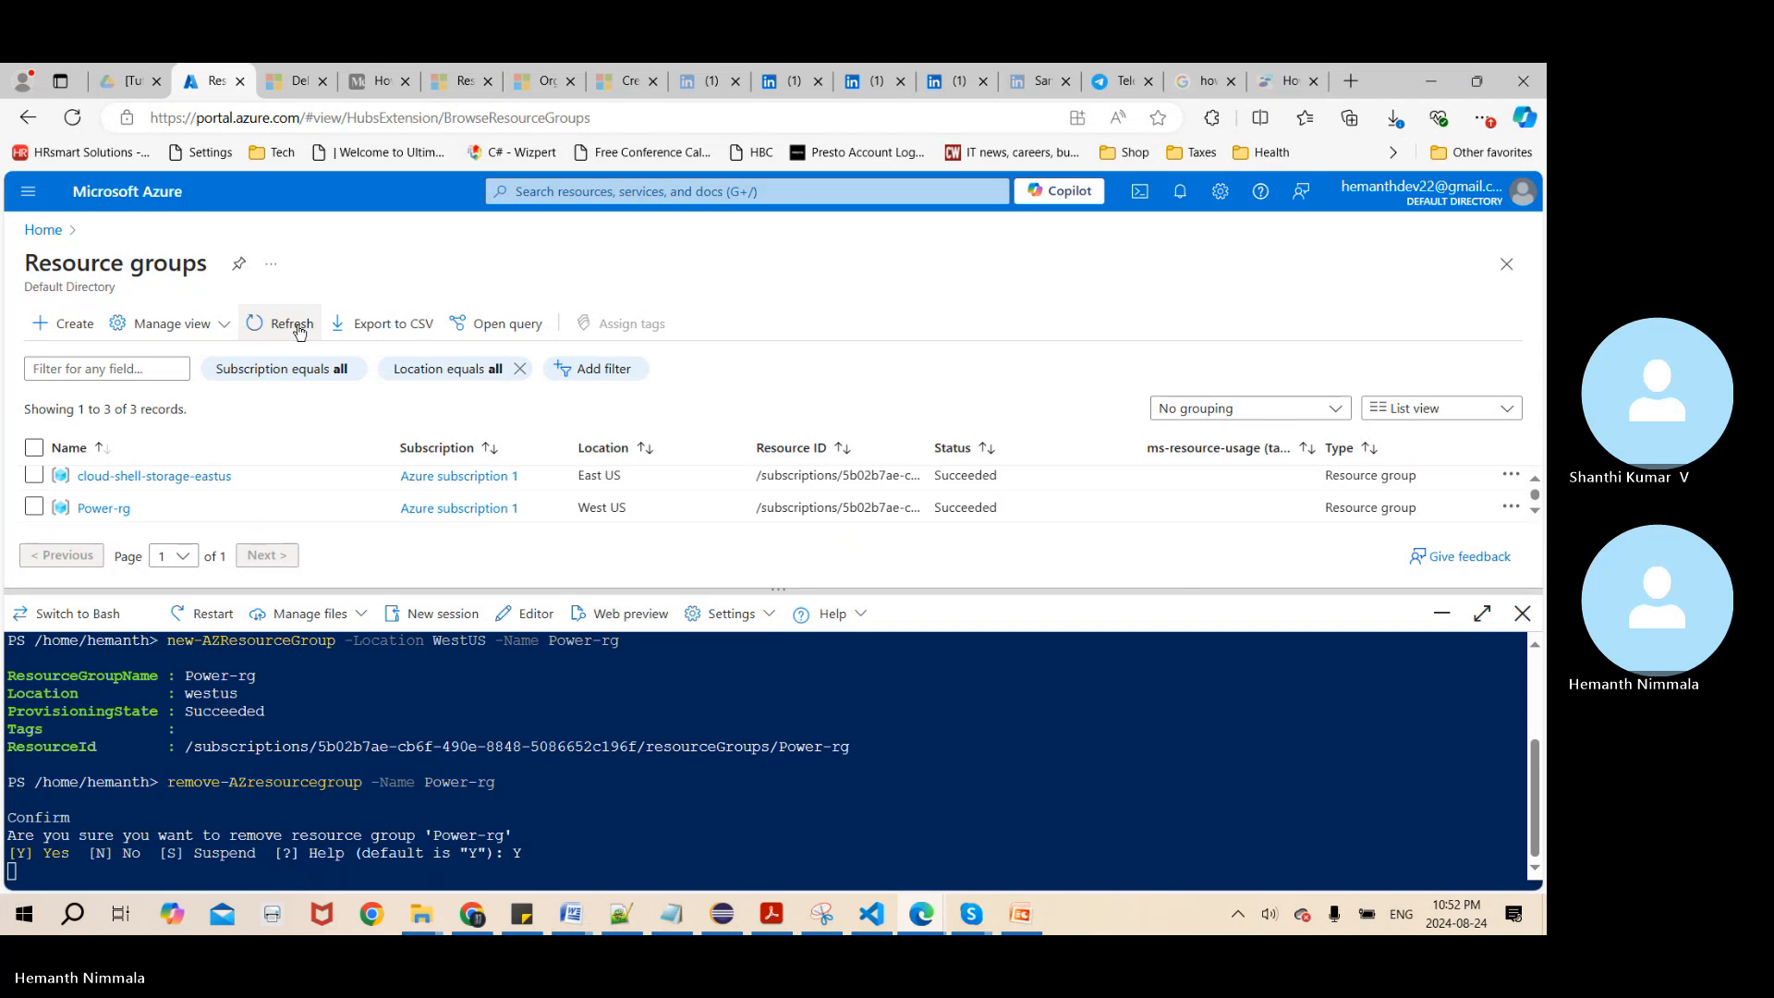
{"action": "left_click", "coordinate": [194, 872]}
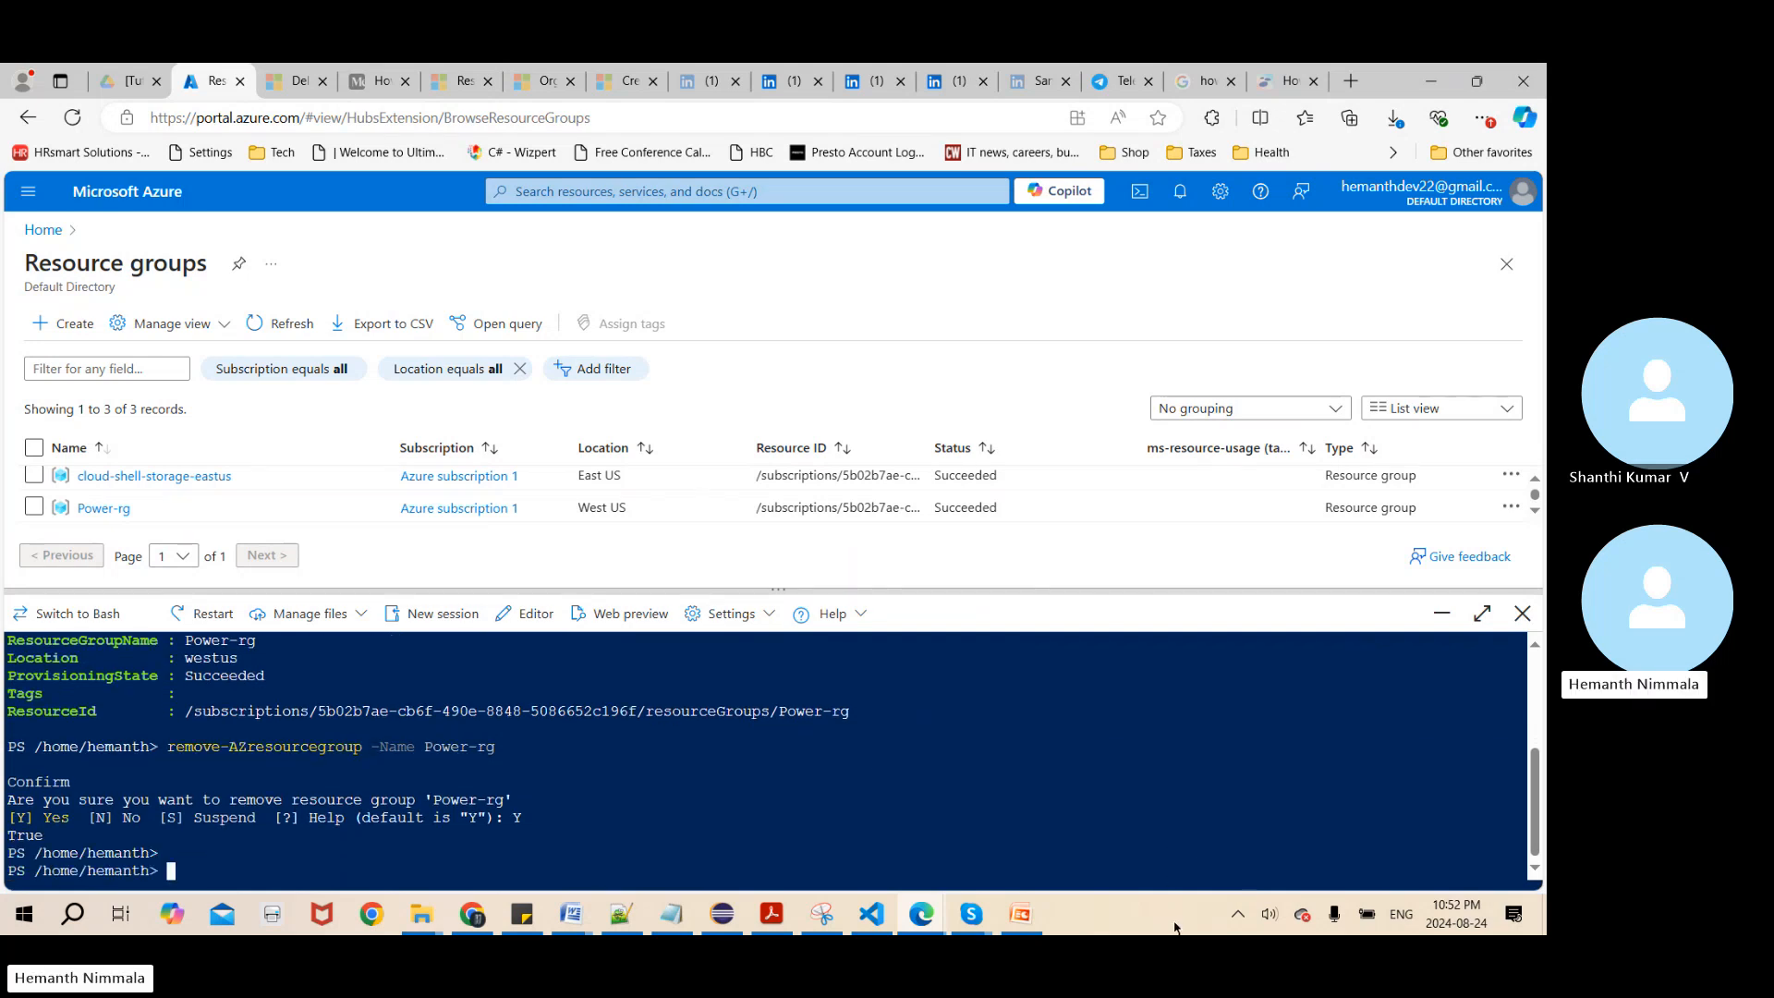
{"action": "left_click", "coordinate": [1249, 923]}
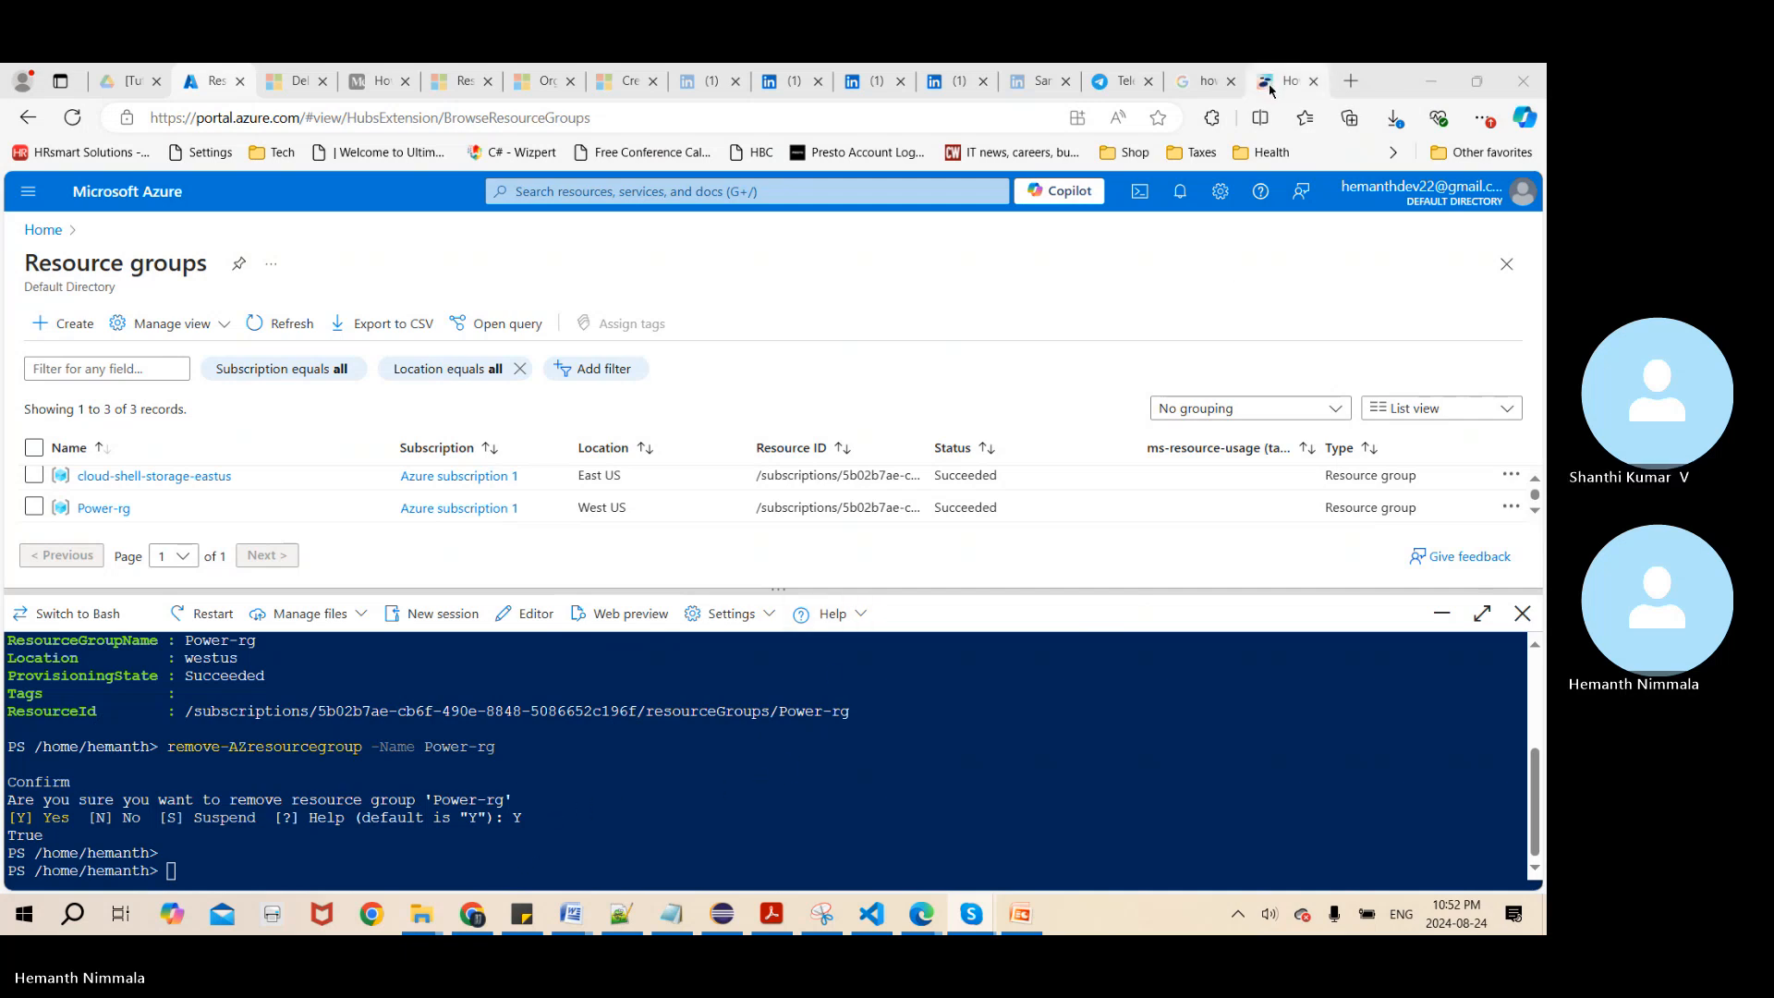
Open Google in a new browser tab and search for chat gpt
{"action": "mouse_move", "coordinate": [1280, 84]}
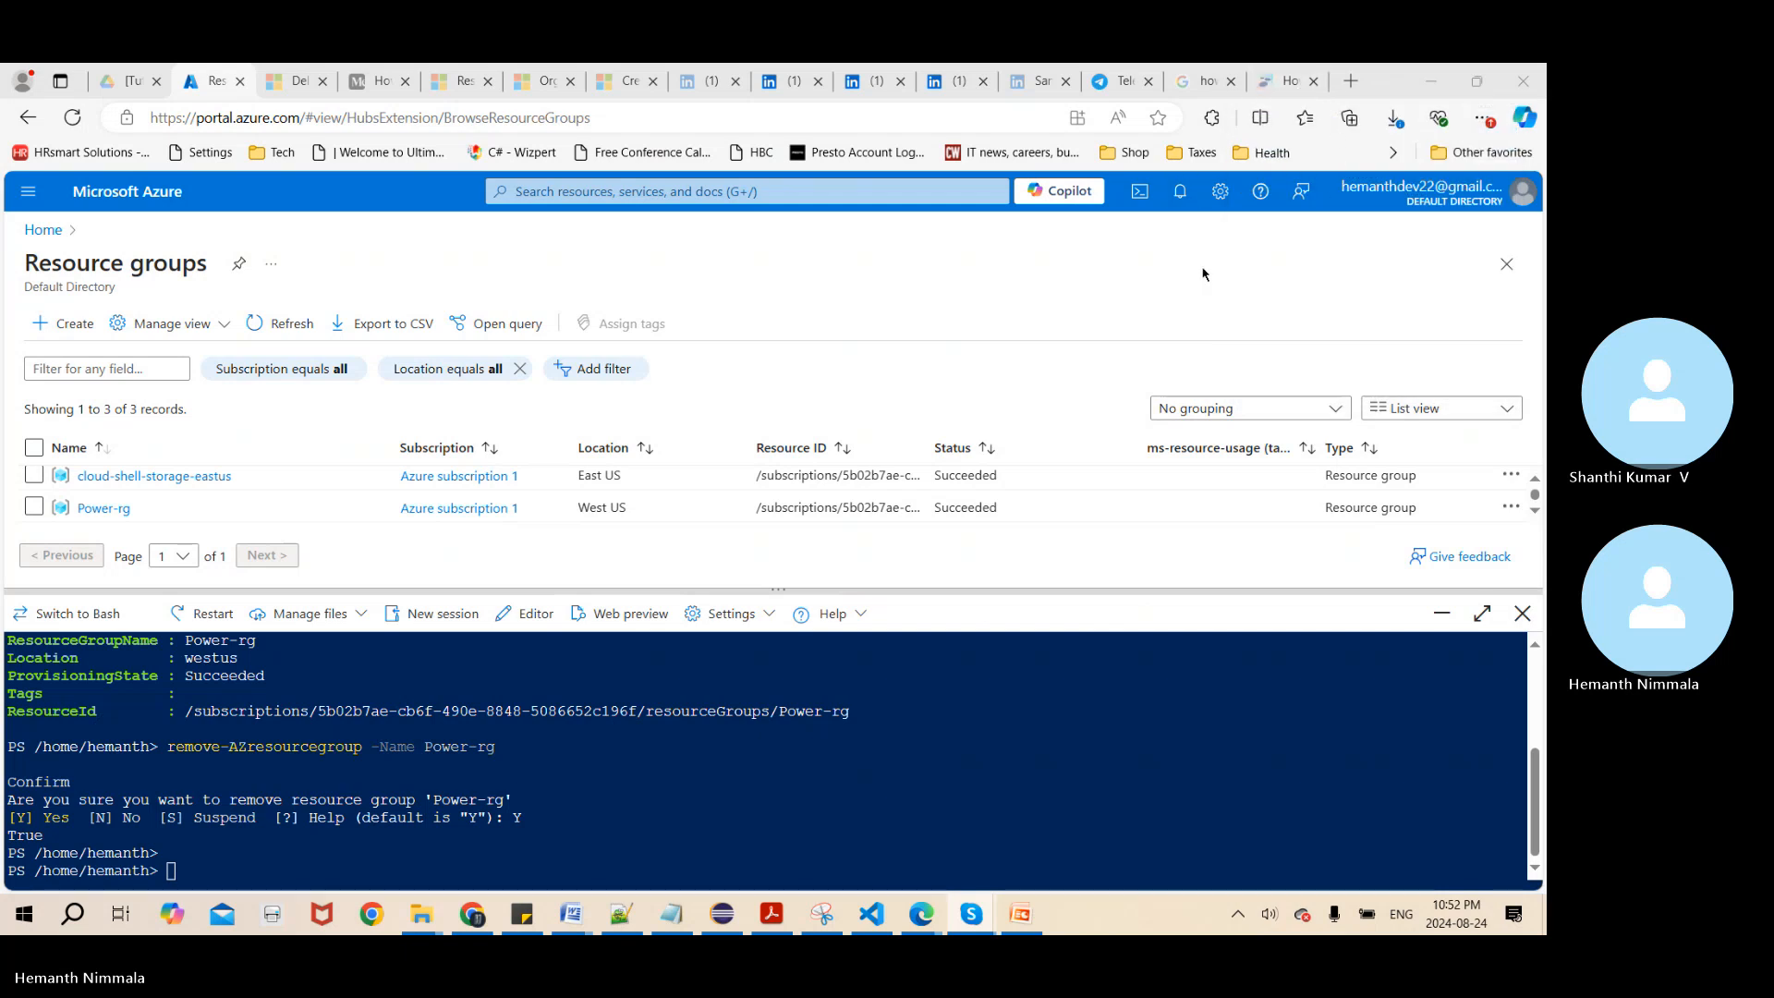
{"action": "left_click", "coordinate": [1349, 83]}
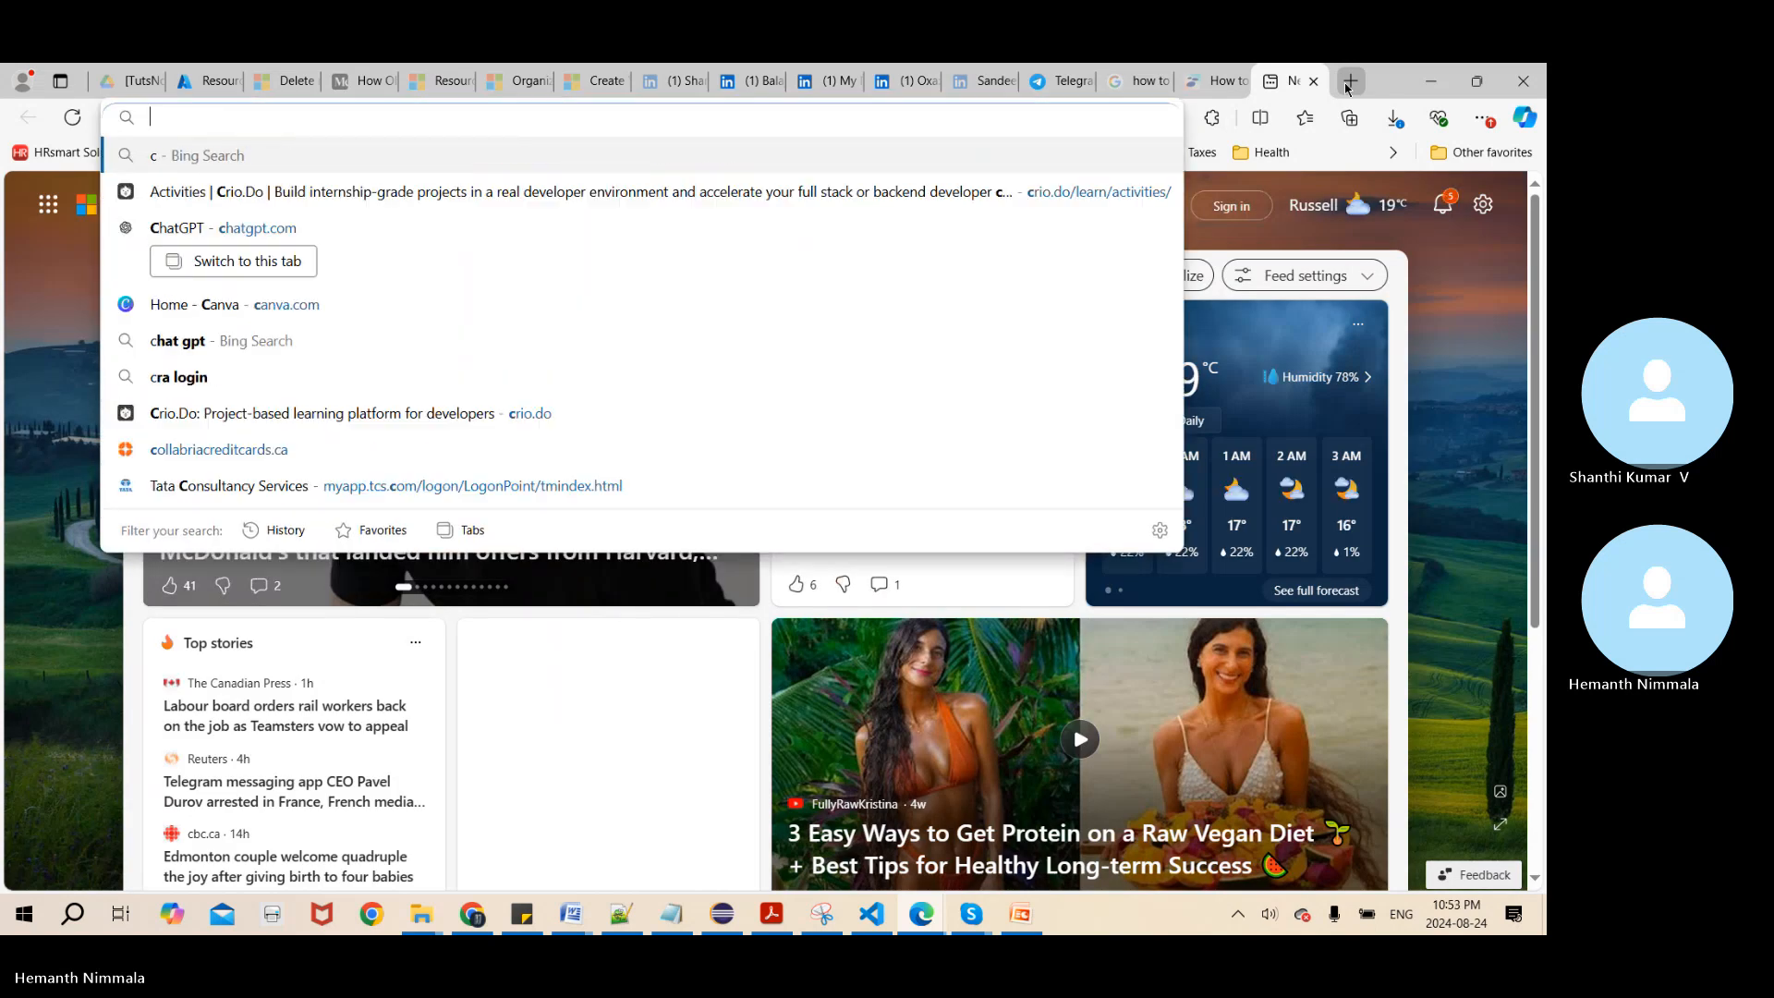
{"action": "type", "text": "go"}
{"action": "key", "text": "Return"}
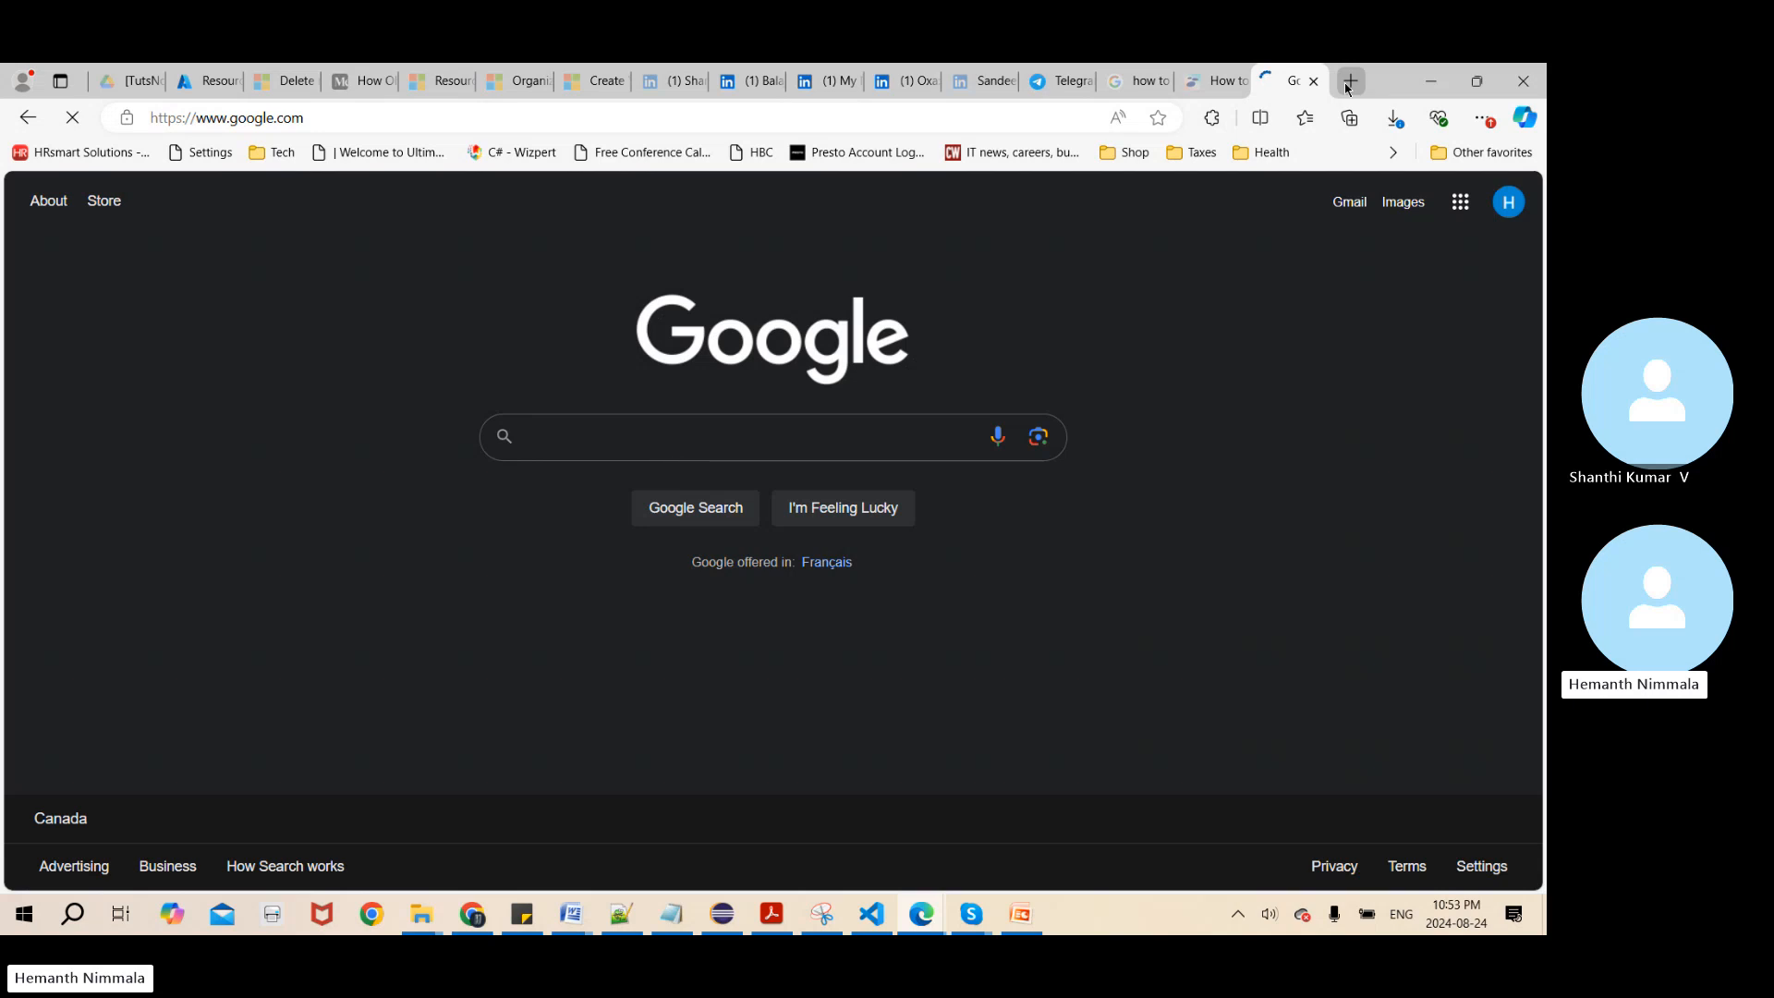
{"action": "type", "text": "chat "}
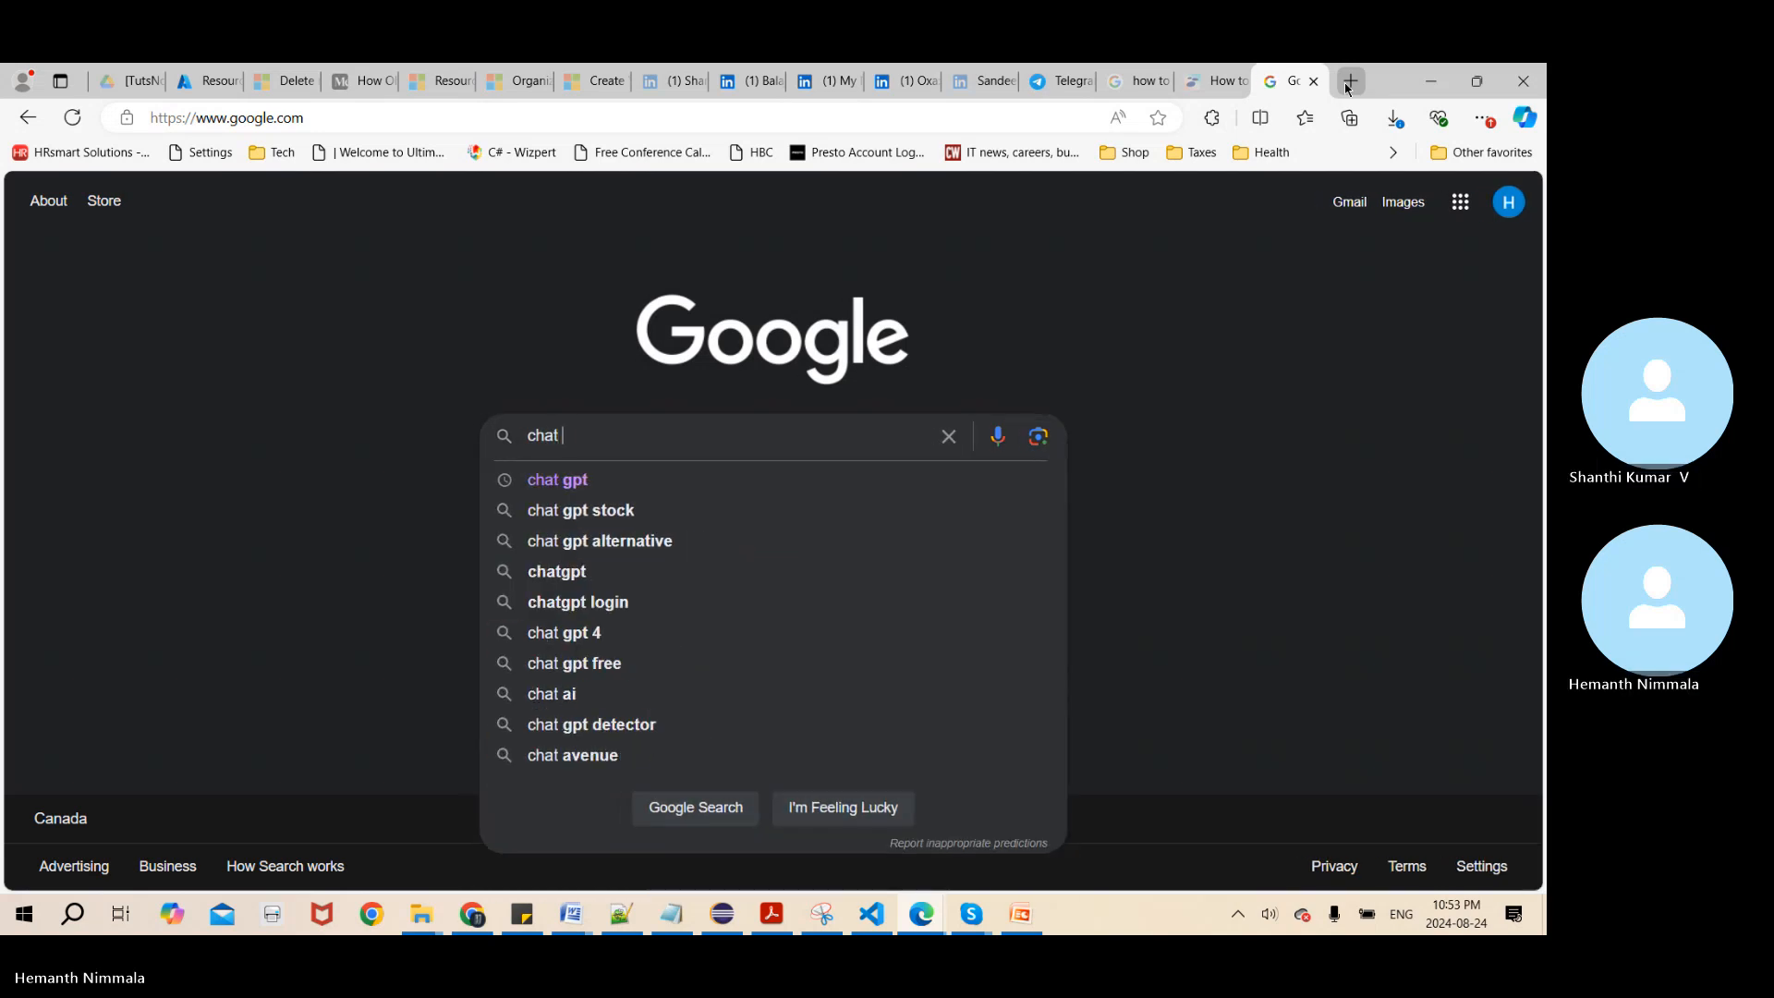
{"action": "type", "text": "gpt"}
{"action": "key", "text": "Return"}
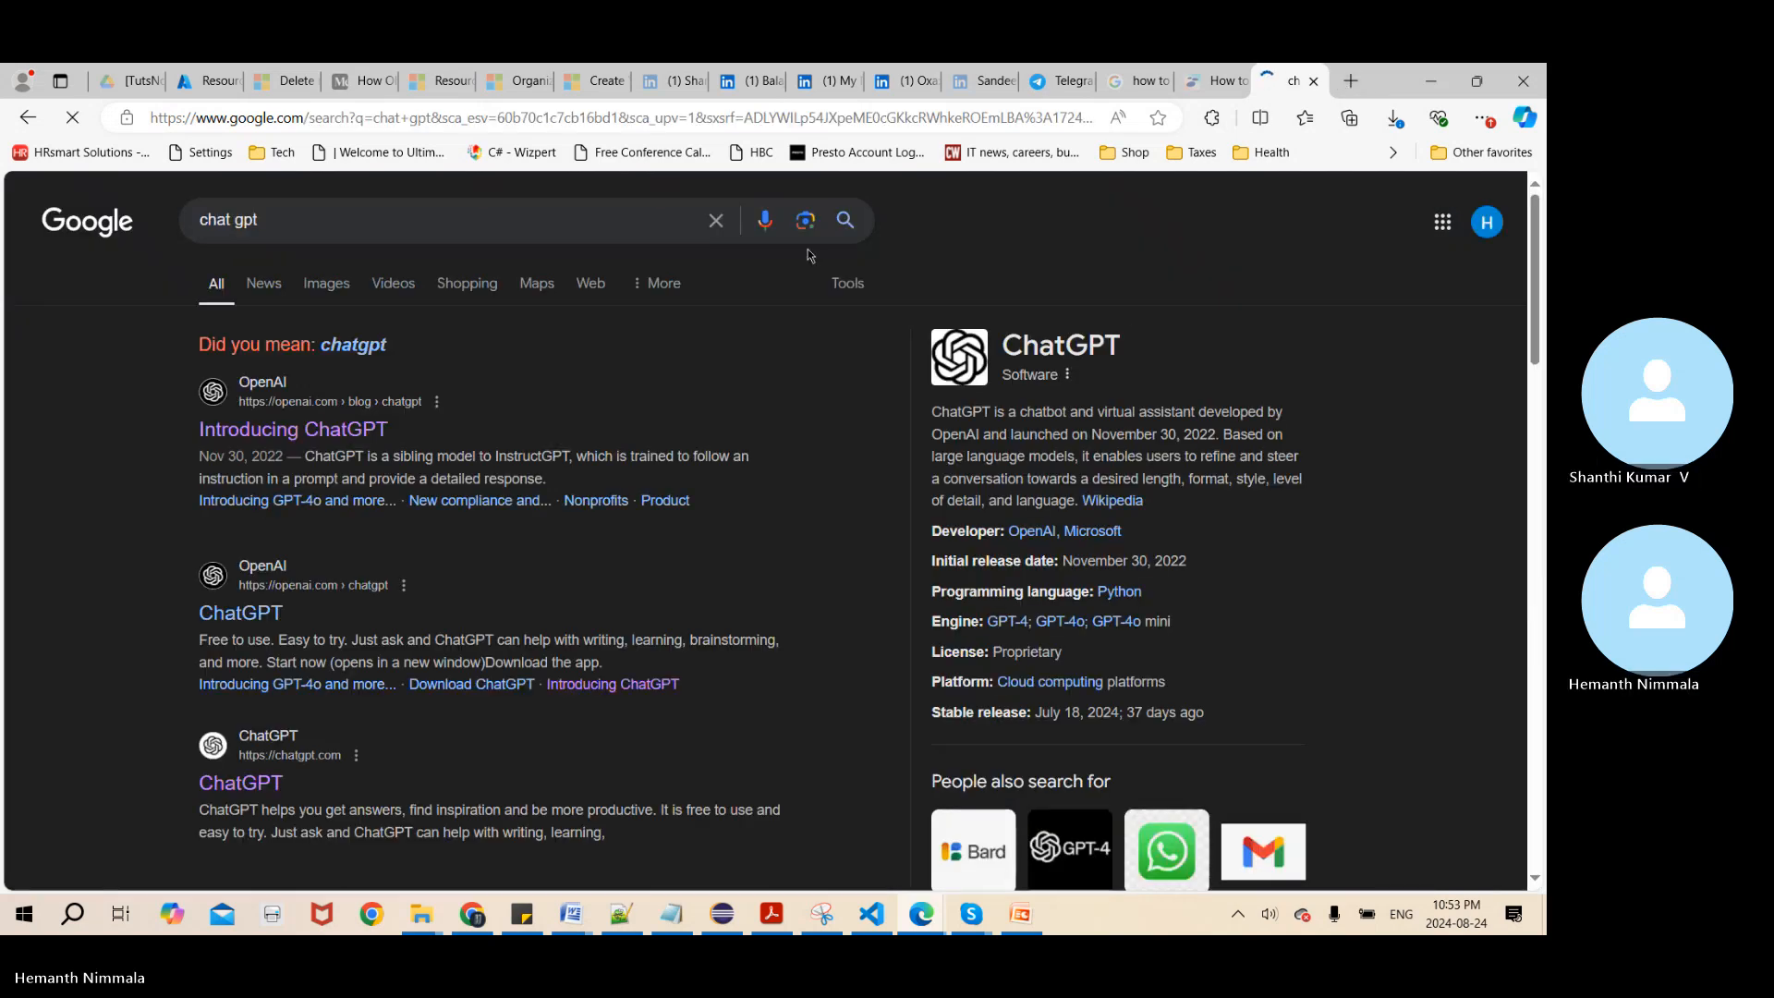
Open OpenAI's Introducing ChatGPT page from the search results and launch ChatGPT from it
{"action": "left_click", "coordinate": [292, 430]}
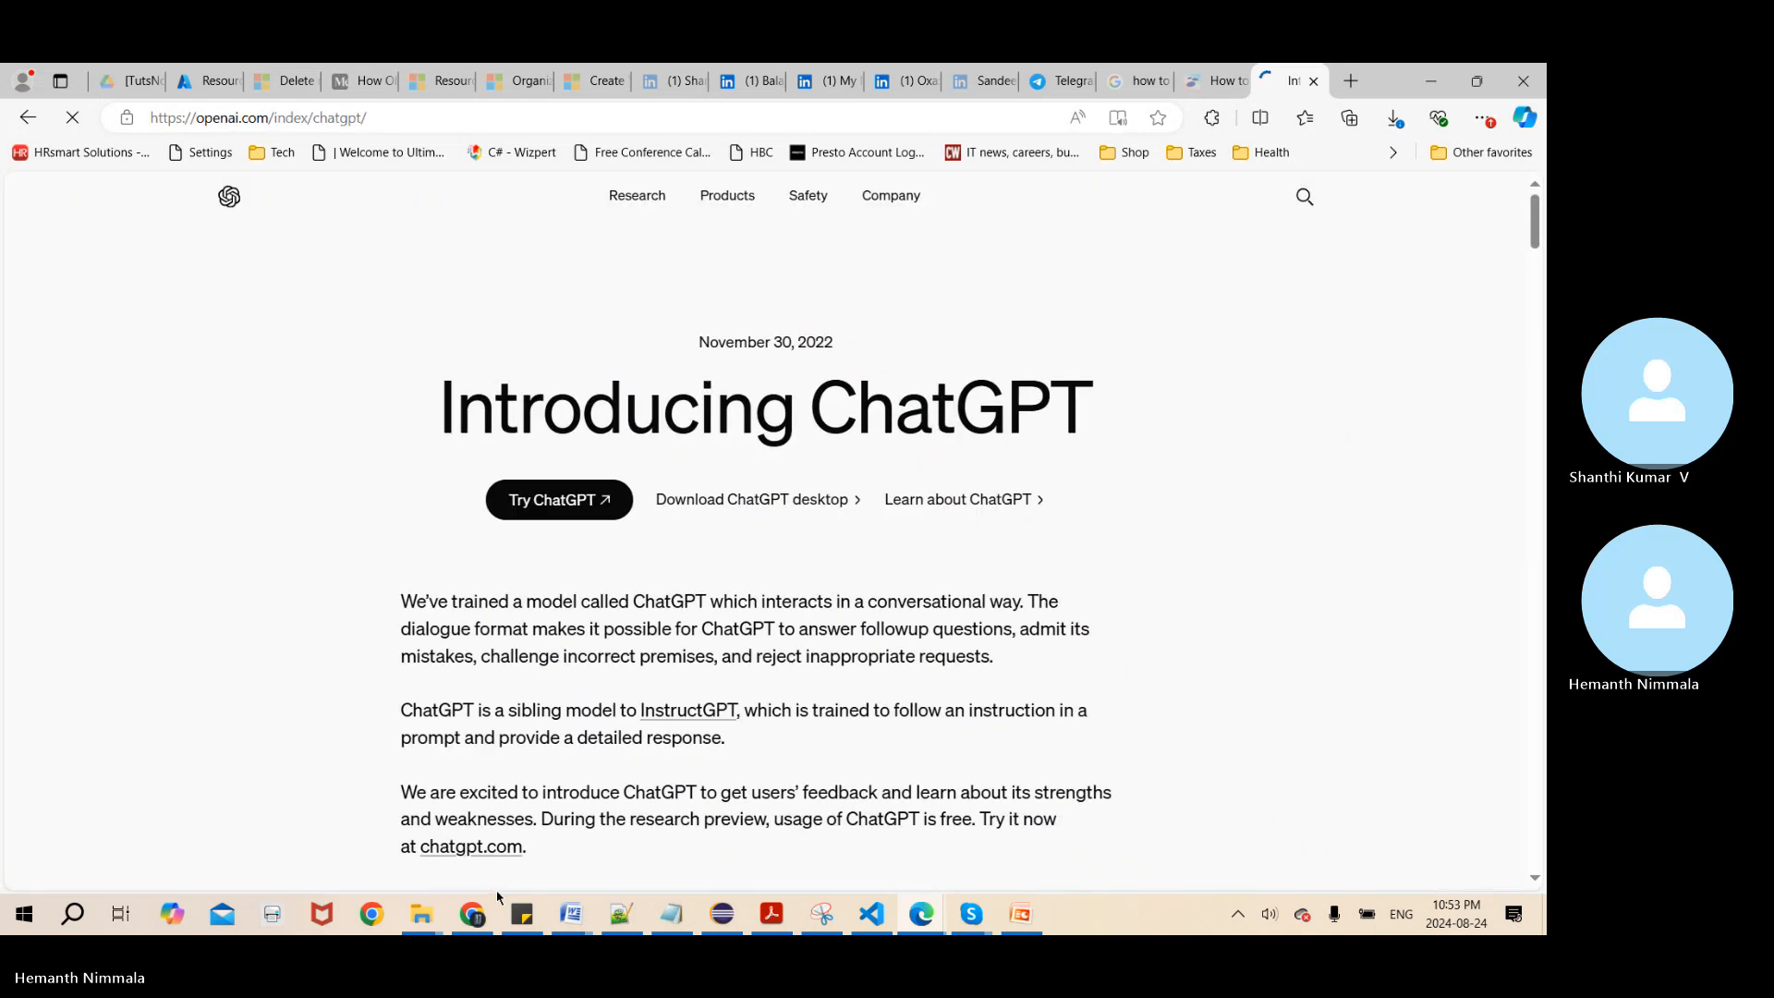
{"action": "left_click", "coordinate": [531, 503]}
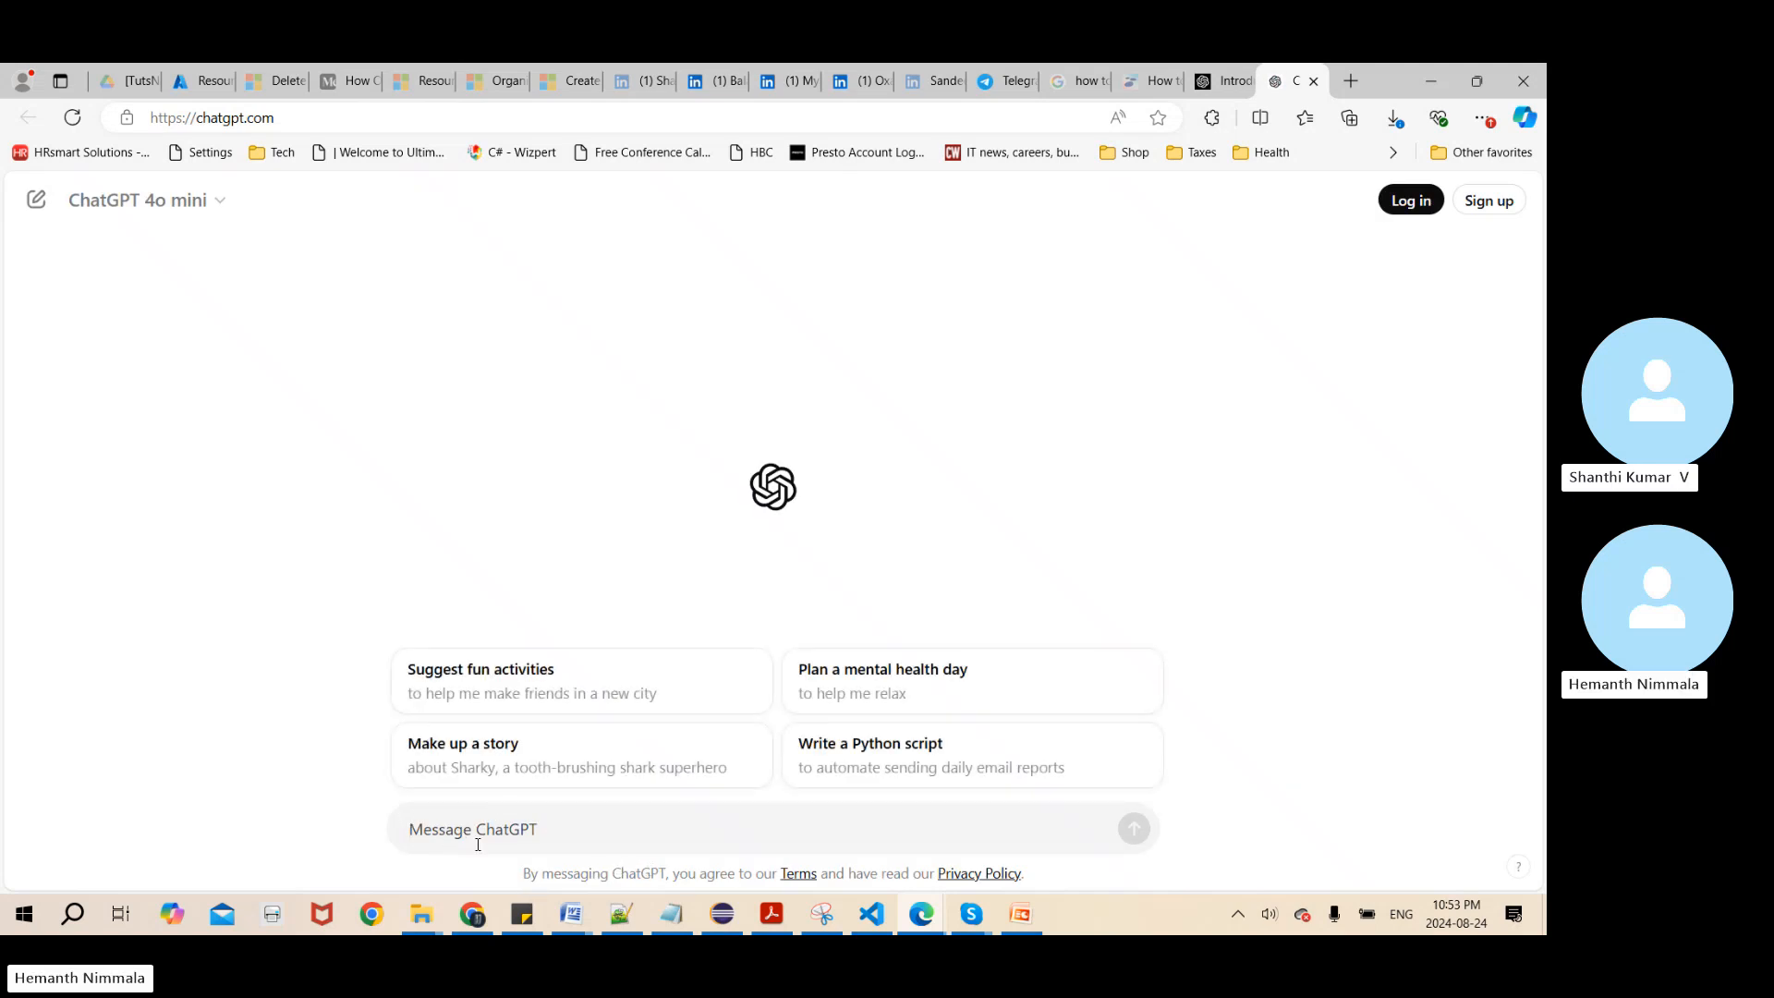
Switch to the browser window with the DevOps RoadMap spreadsheet and open its Chat GPT Prompts sheet
{"action": "left_click", "coordinate": [909, 913]}
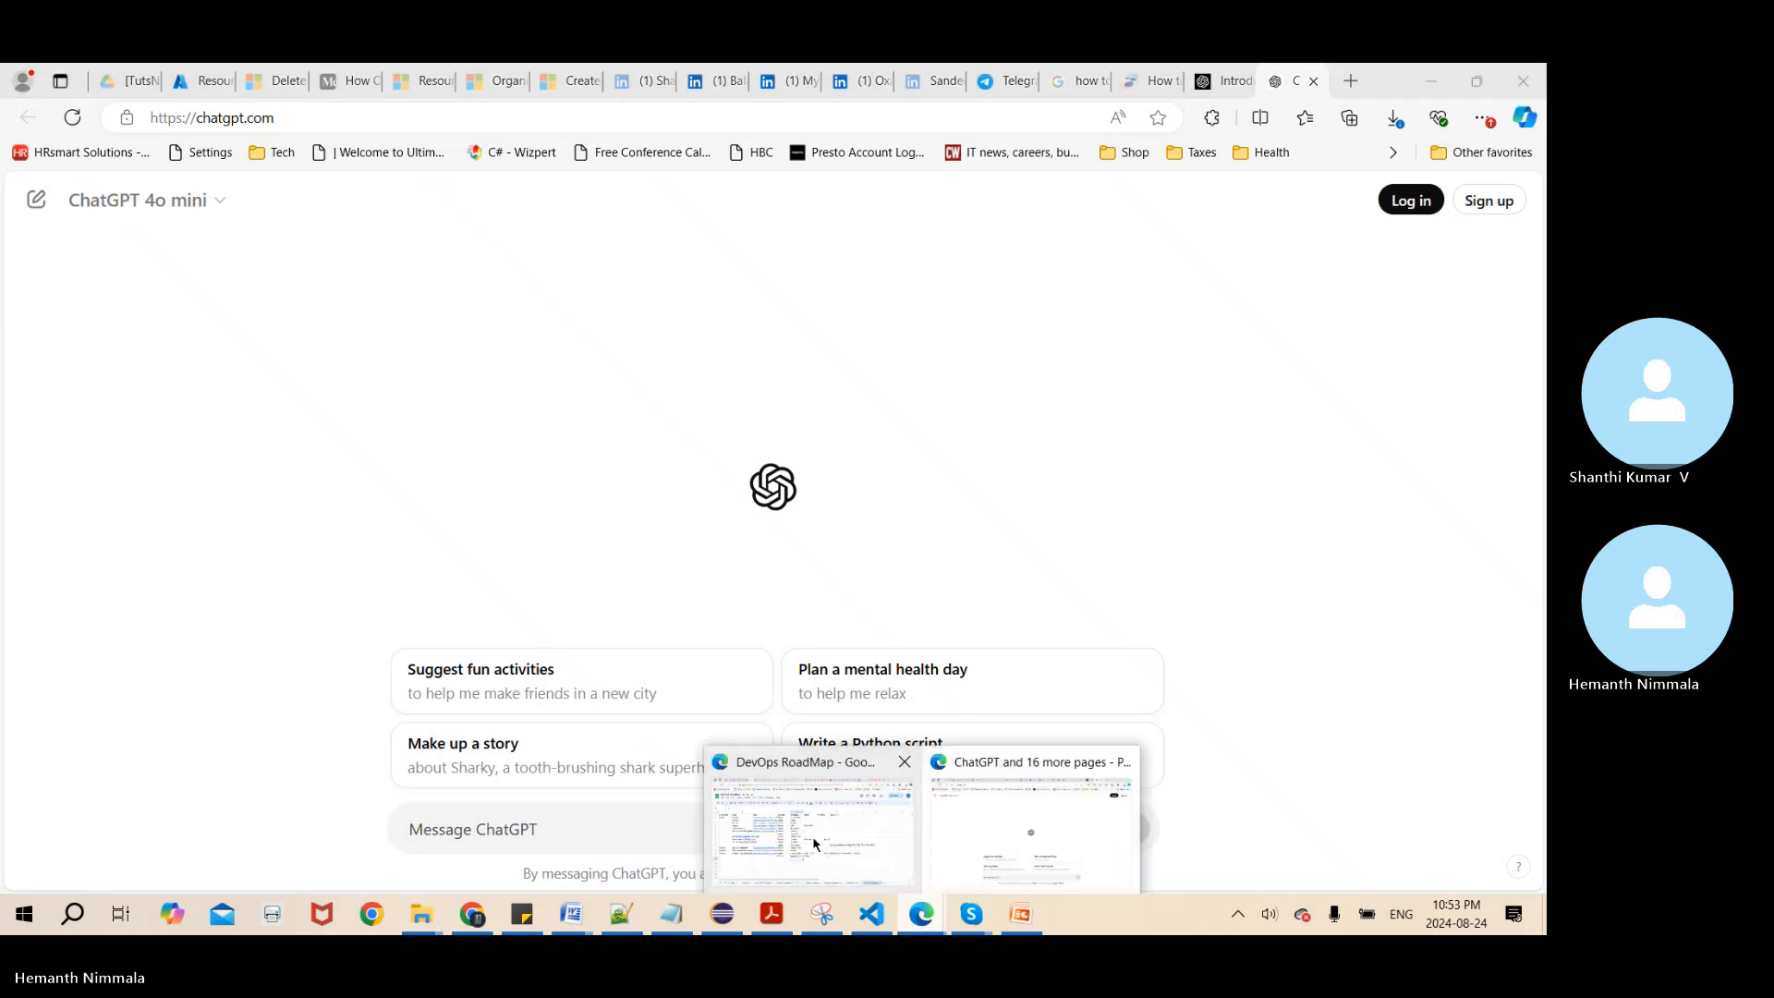
{"action": "left_click", "coordinate": [815, 844]}
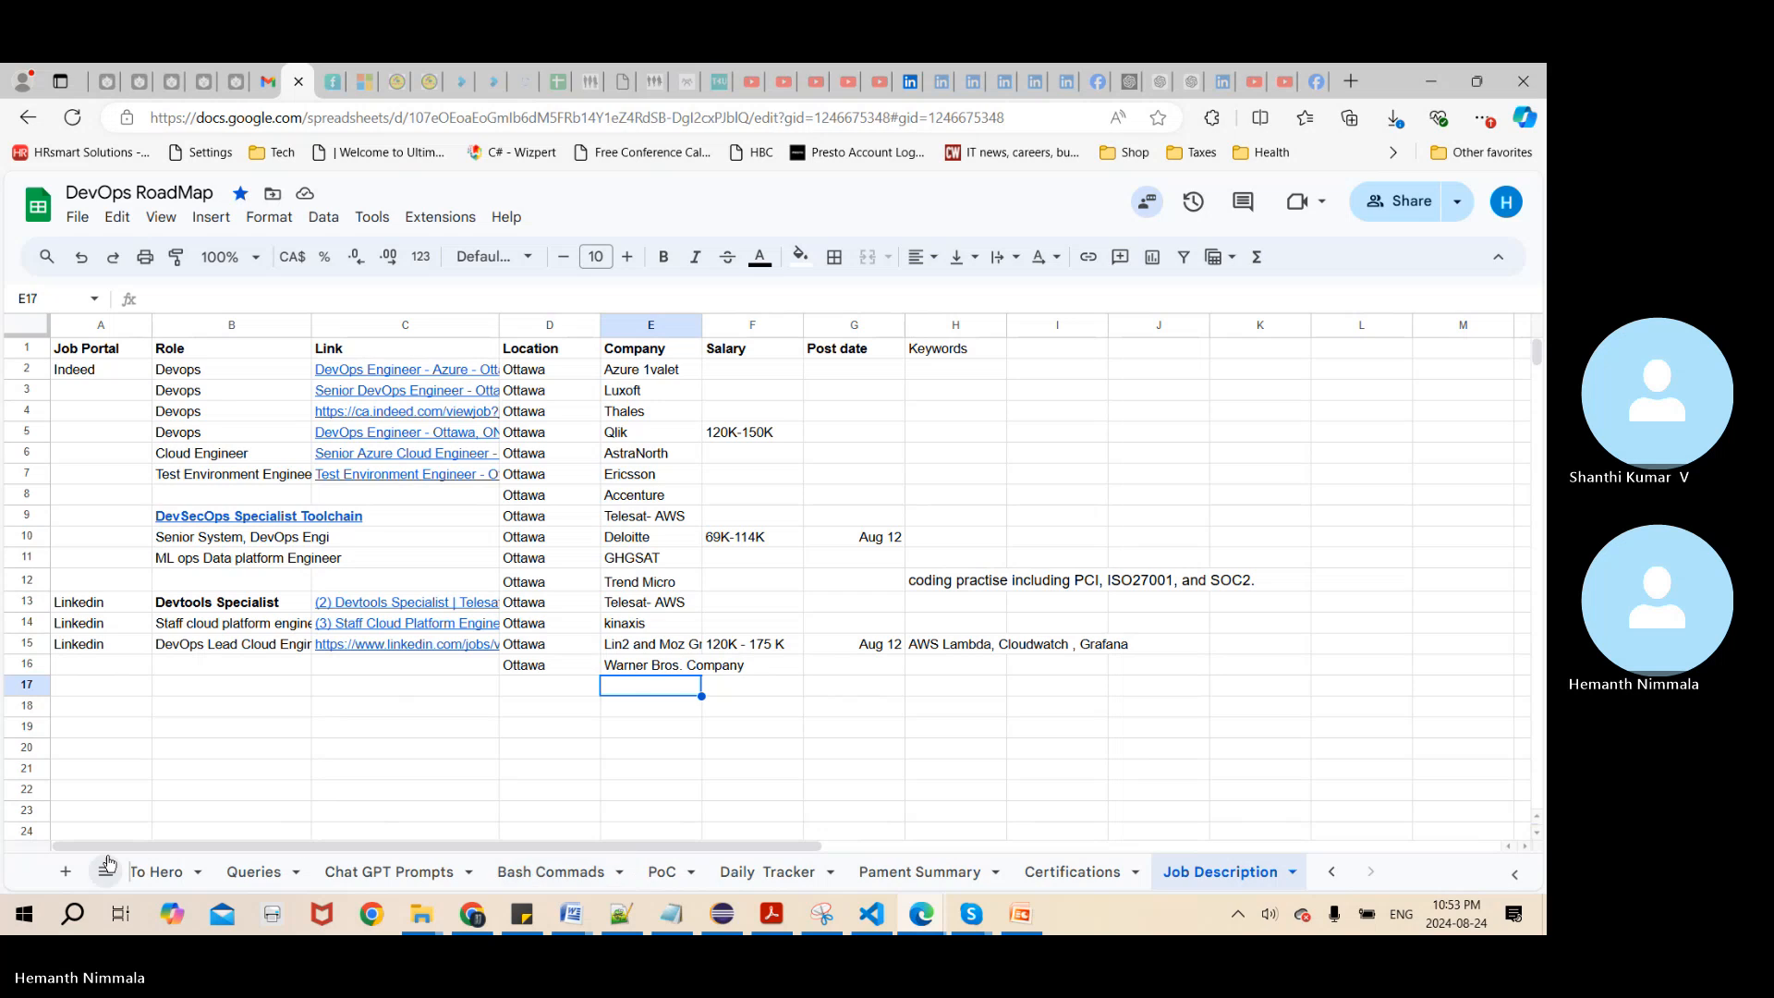
{"action": "left_click", "coordinate": [1323, 872]}
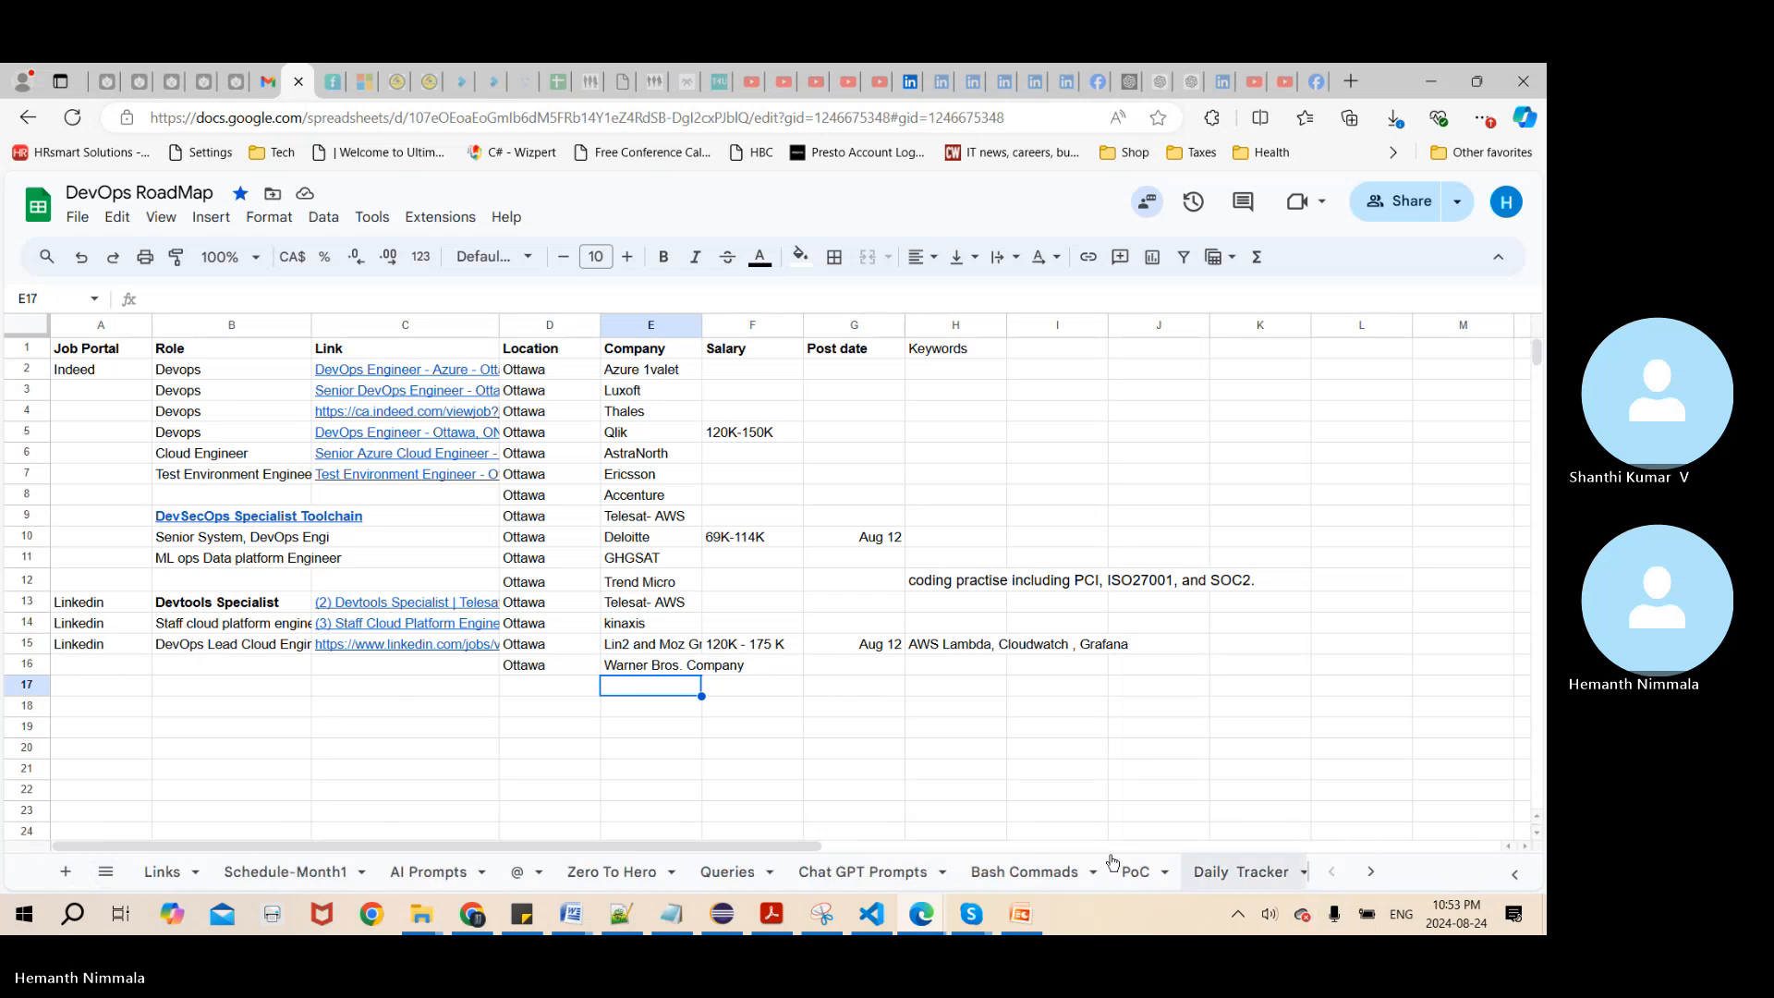
{"action": "left_click", "coordinate": [863, 872]}
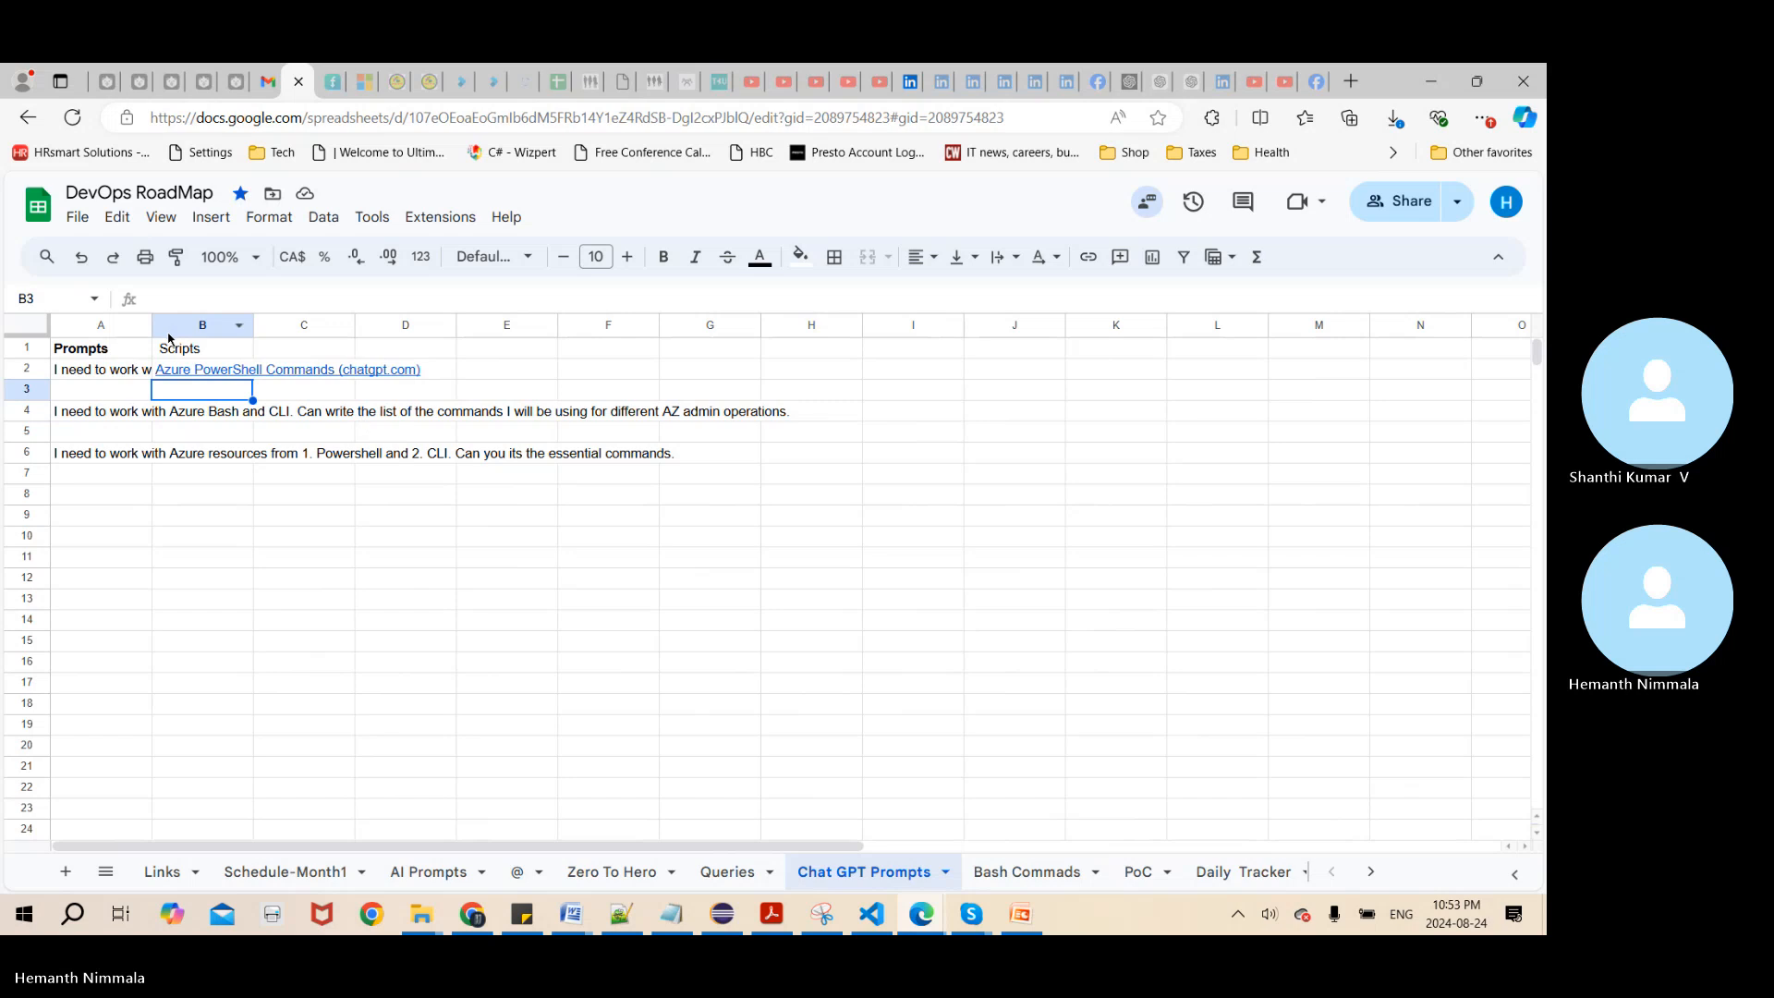
Open the Azure PowerShell Commands chat linked in cell B2 and look over its prompt and login commands
{"action": "left_click", "coordinate": [187, 374]}
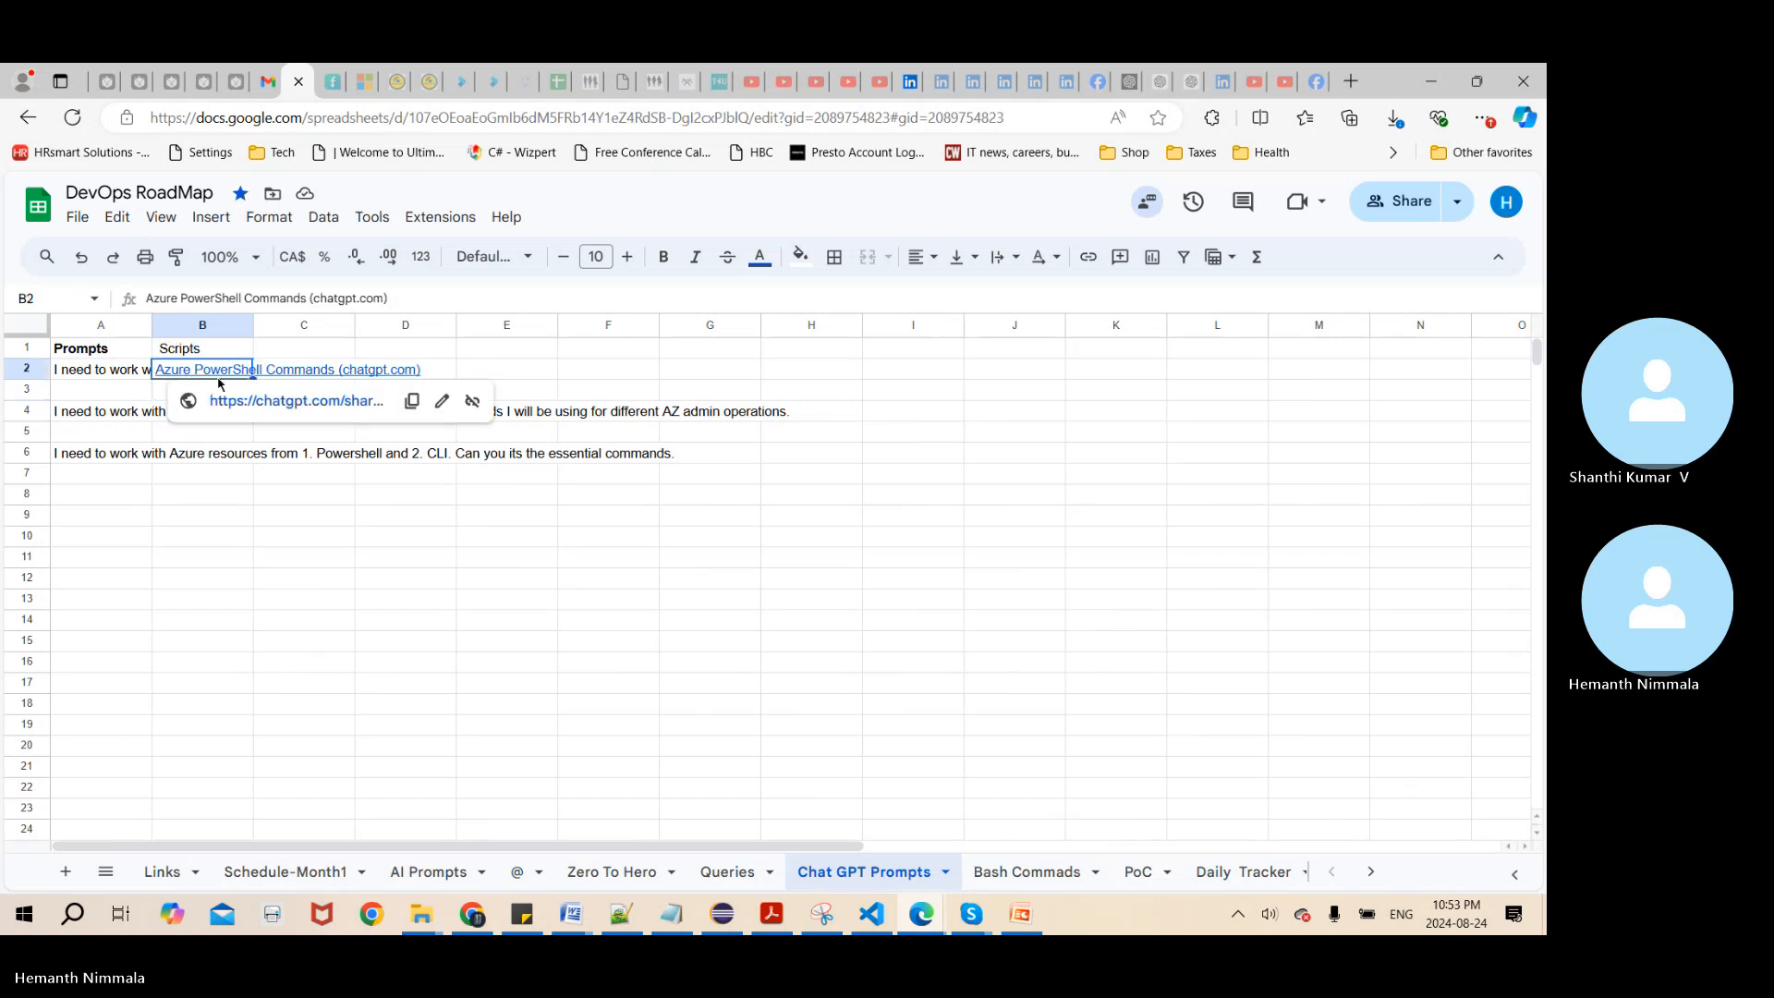
{"action": "left_click", "coordinate": [243, 402]}
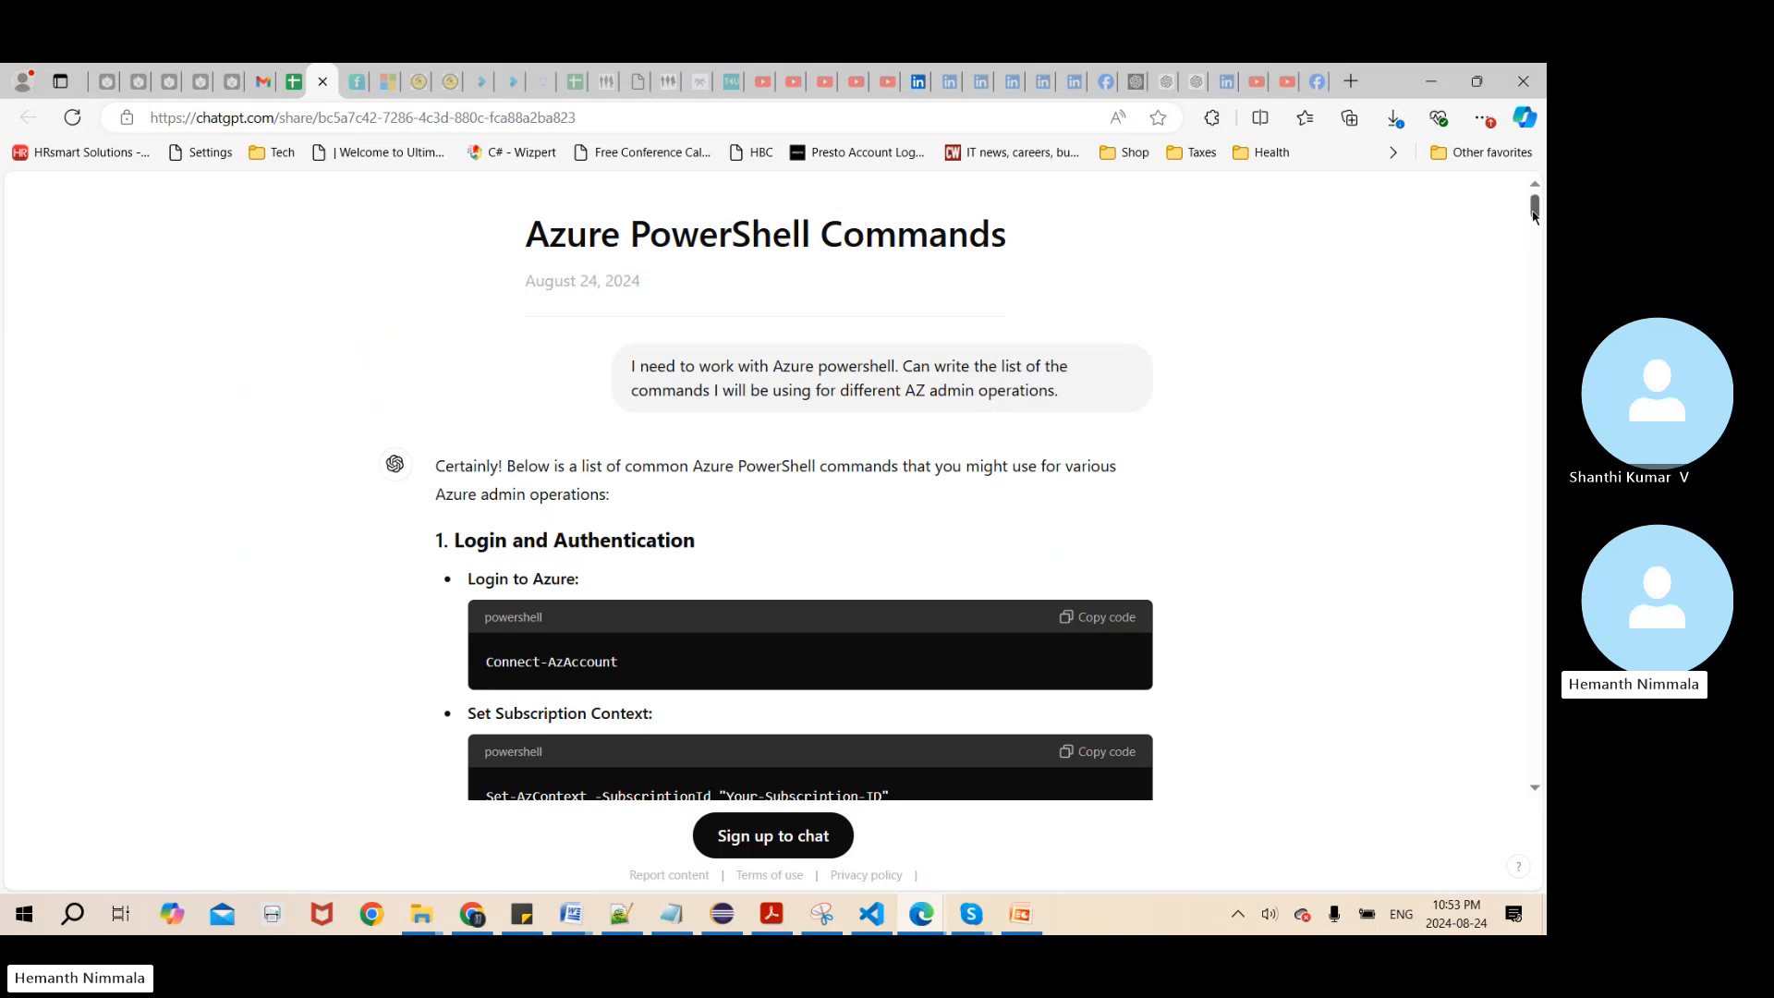
{"action": "left_click_drag", "start_coordinate": [1535, 213], "coordinate": [1536, 219]}
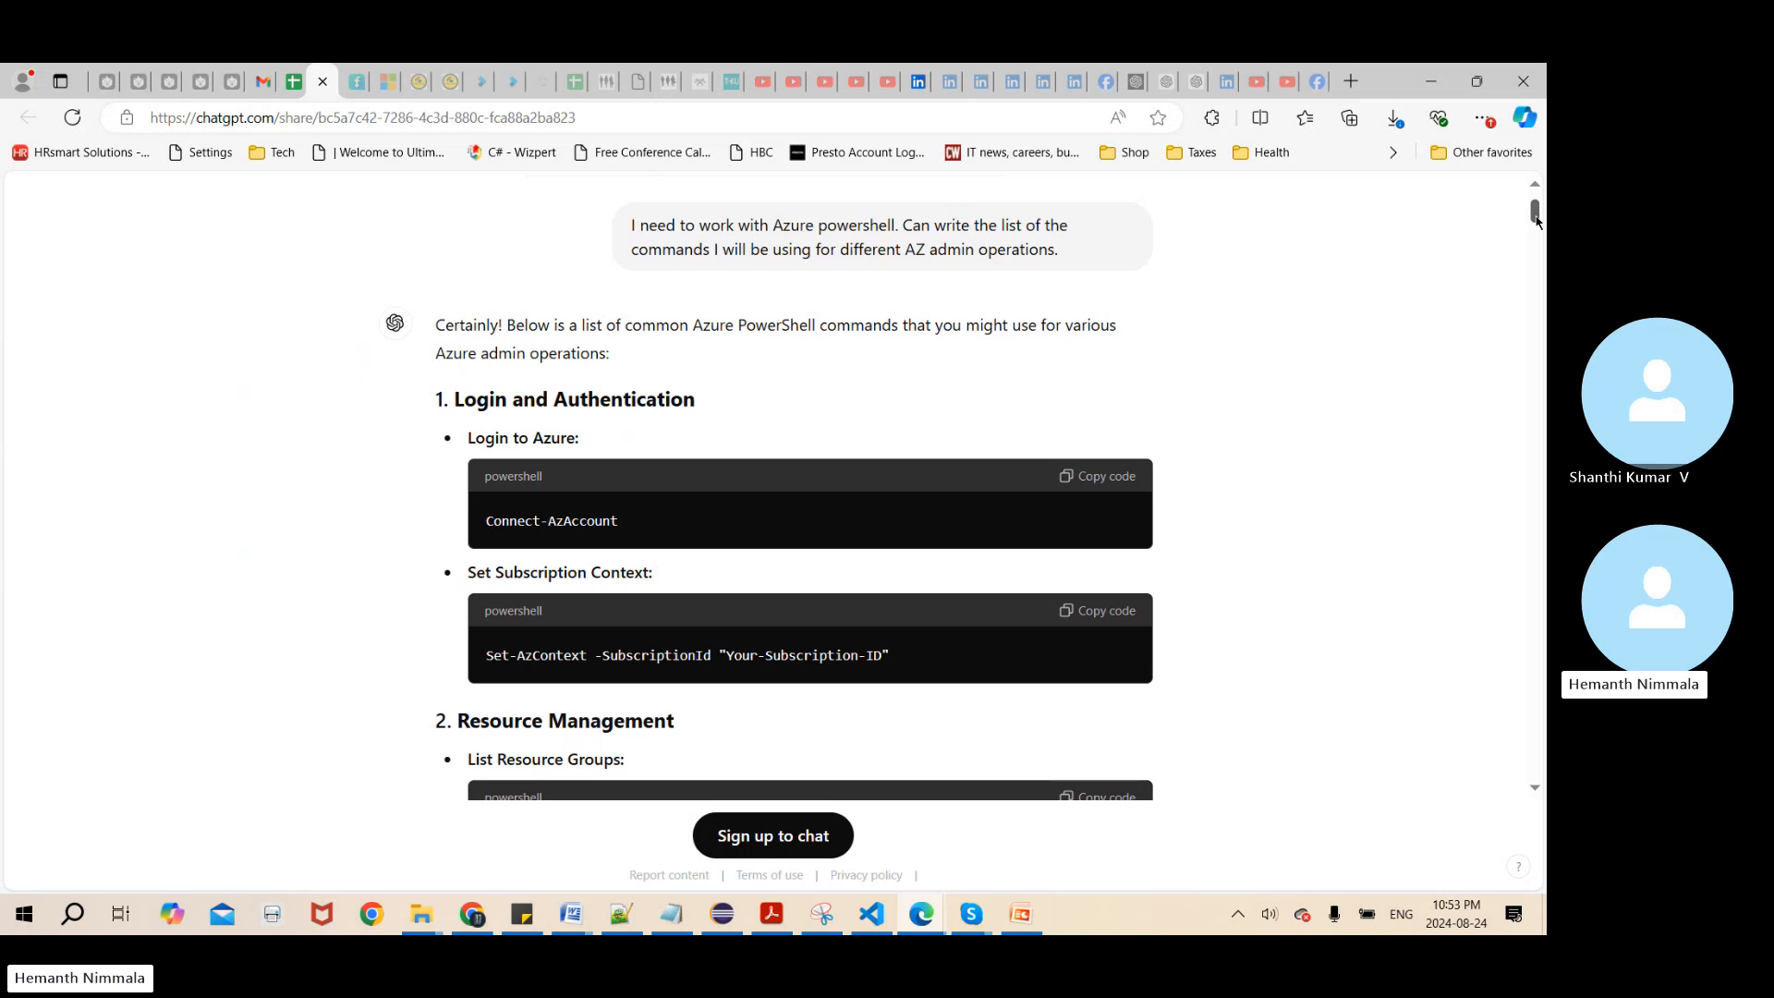
{"action": "left_click_drag", "start_coordinate": [1536, 219], "coordinate": [1535, 214]}
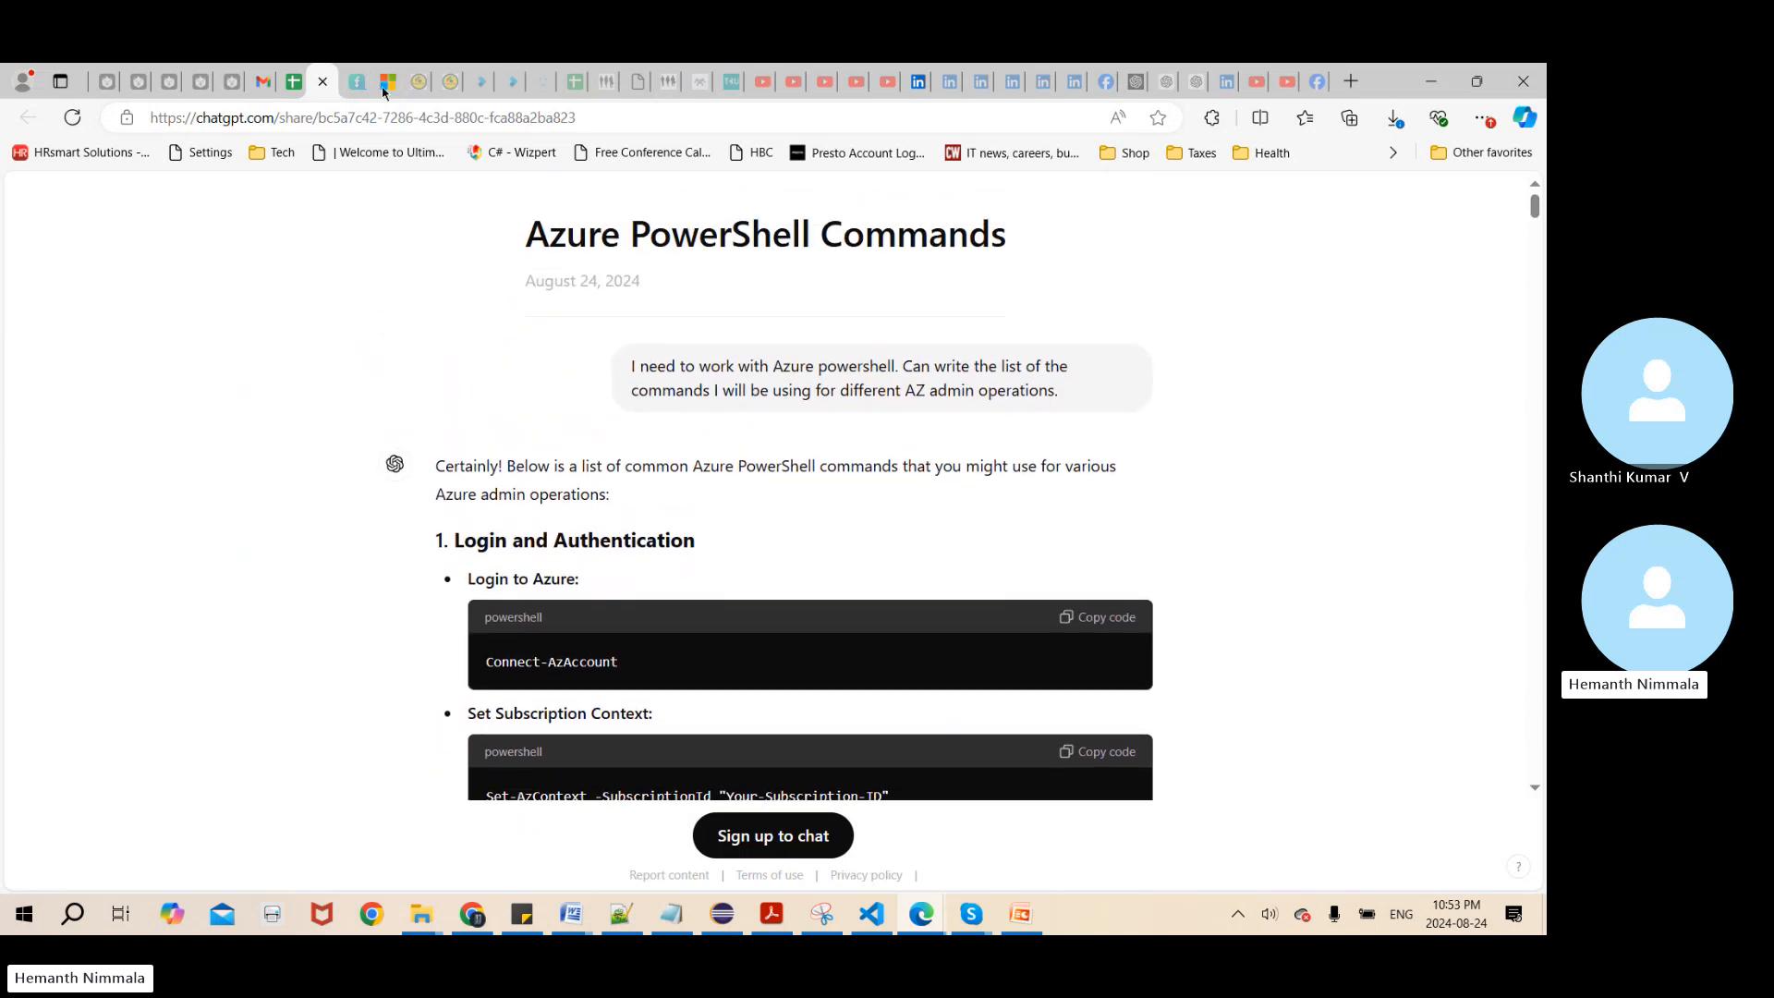
Return to the DevOps RoadMap spreadsheet, select the PowerShell prompt in A2, and widen column A
{"action": "left_click", "coordinate": [292, 83]}
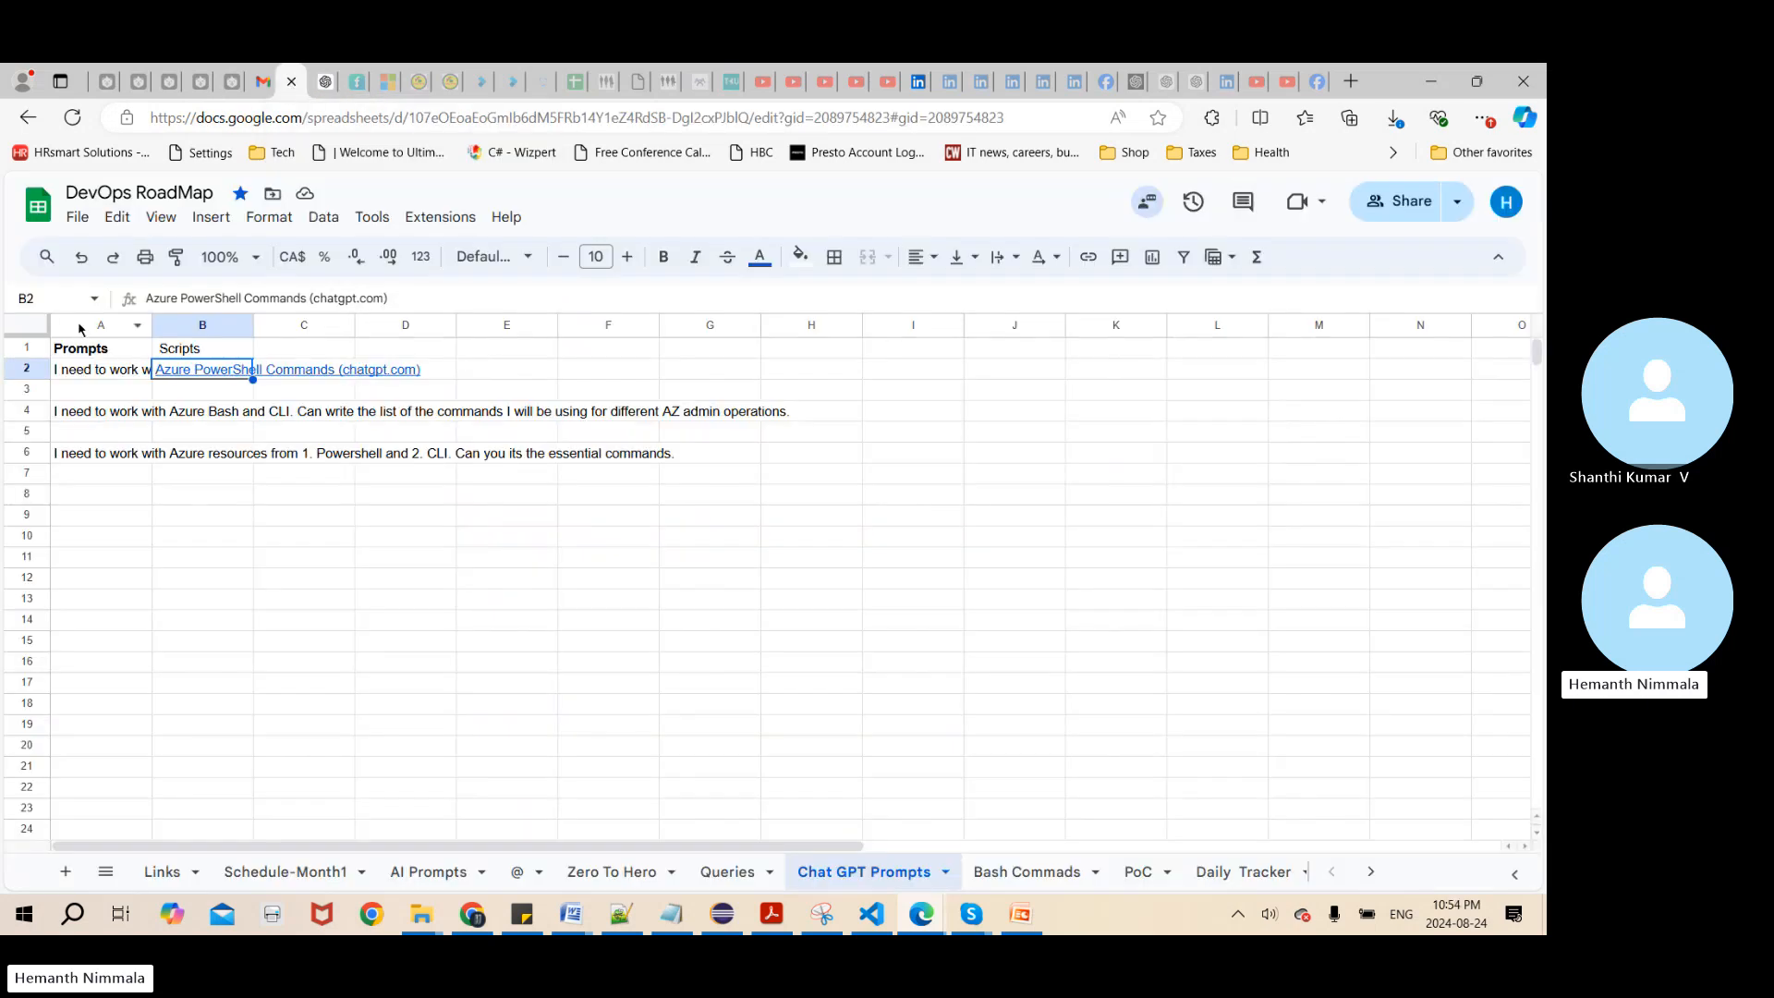
{"action": "left_click", "coordinate": [81, 371]}
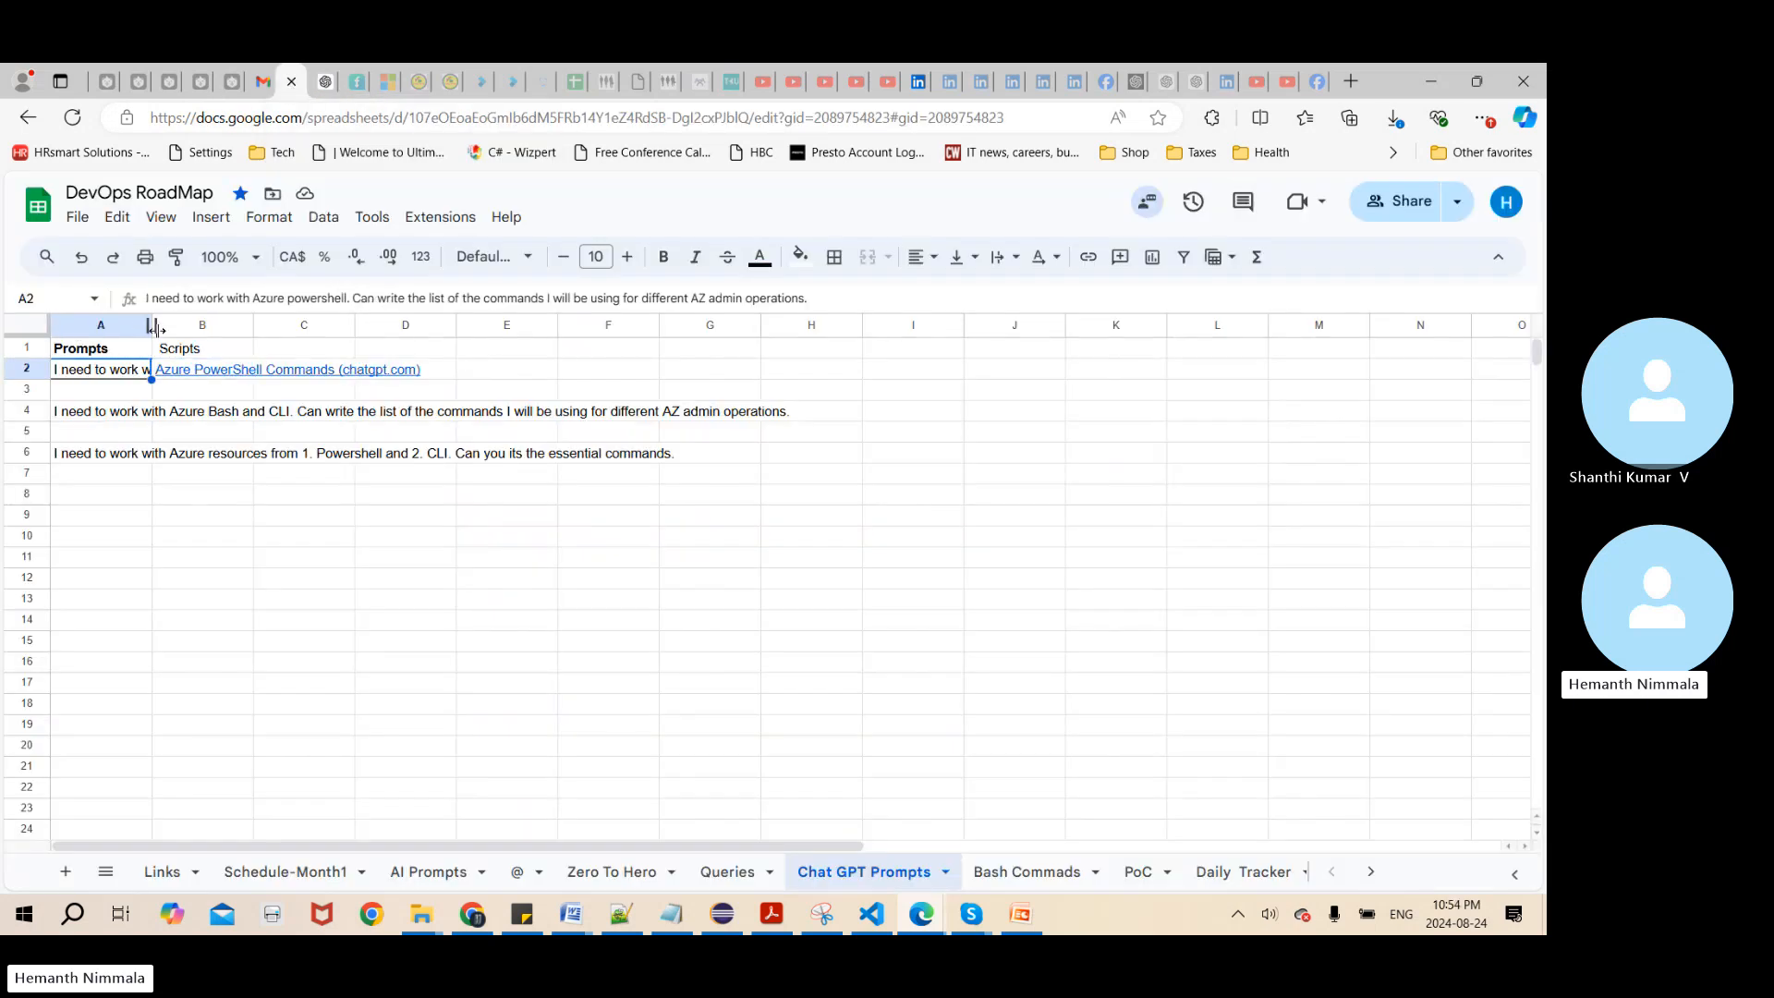
{"action": "left_click_drag", "start_coordinate": [151, 326], "coordinate": [283, 326]}
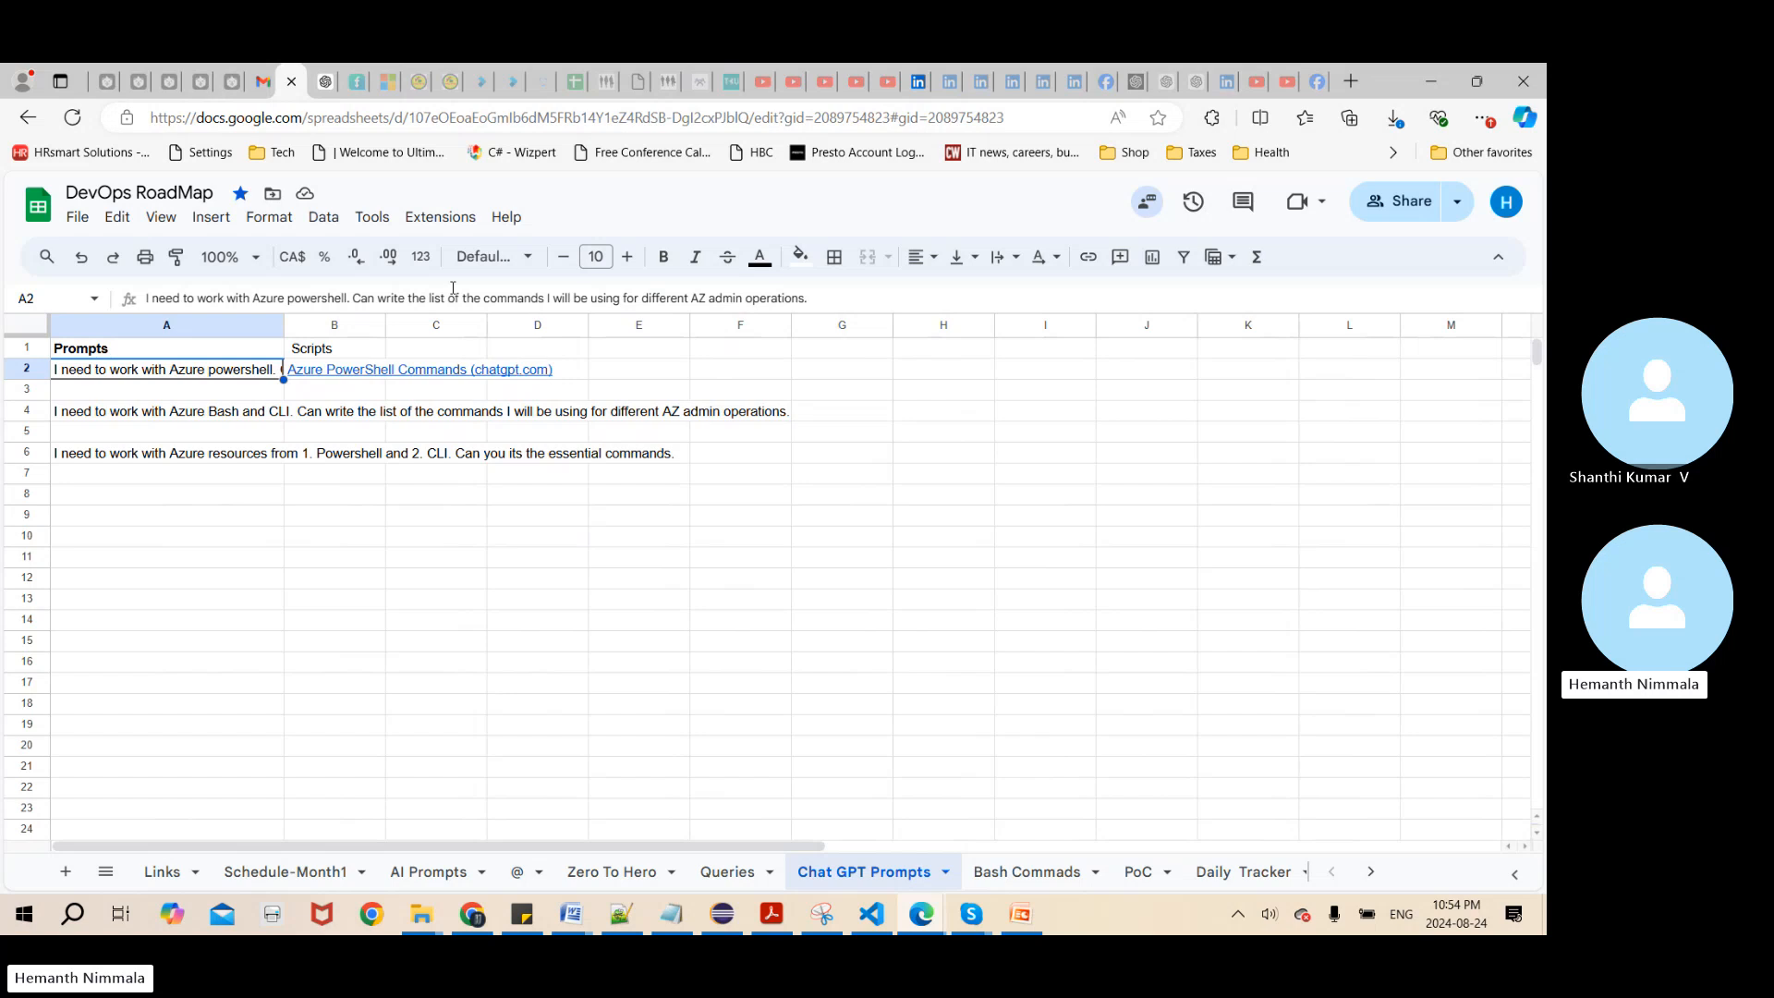
Review the shared Azure PowerShell Commands chat from login through resource, storage and networking commands, and switch to the Skype call
{"action": "left_click", "coordinate": [369, 369]}
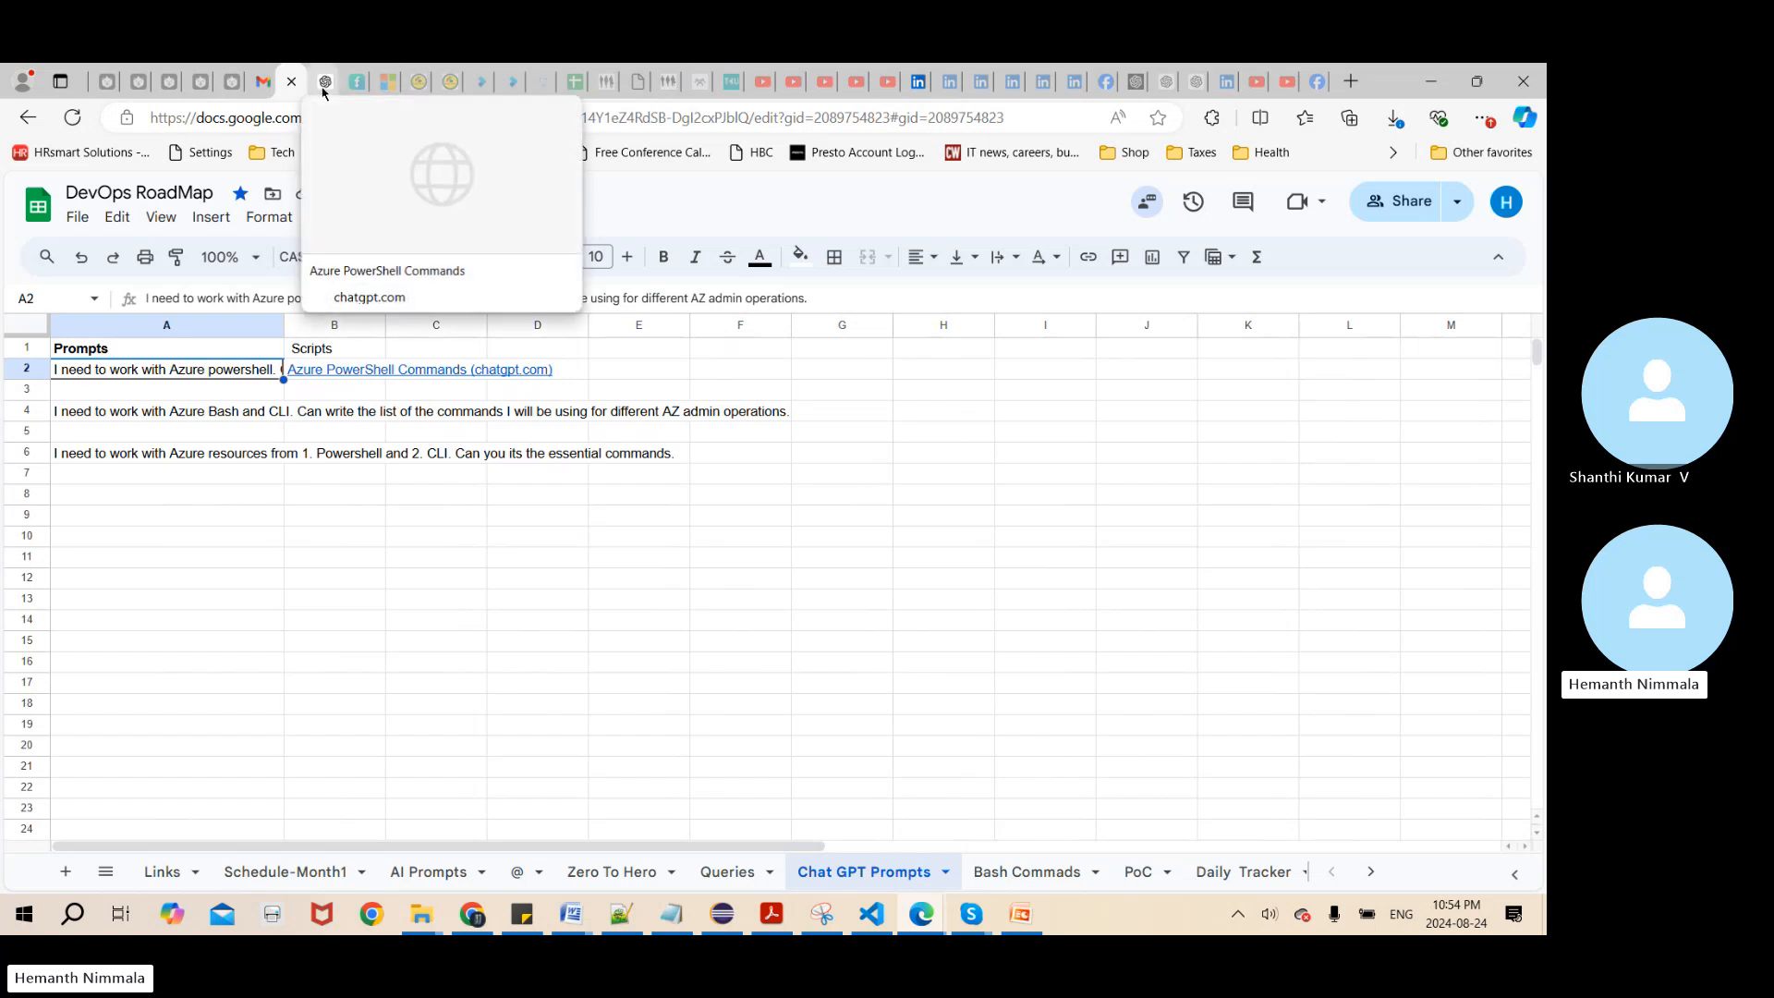
{"action": "left_click", "coordinate": [379, 272]}
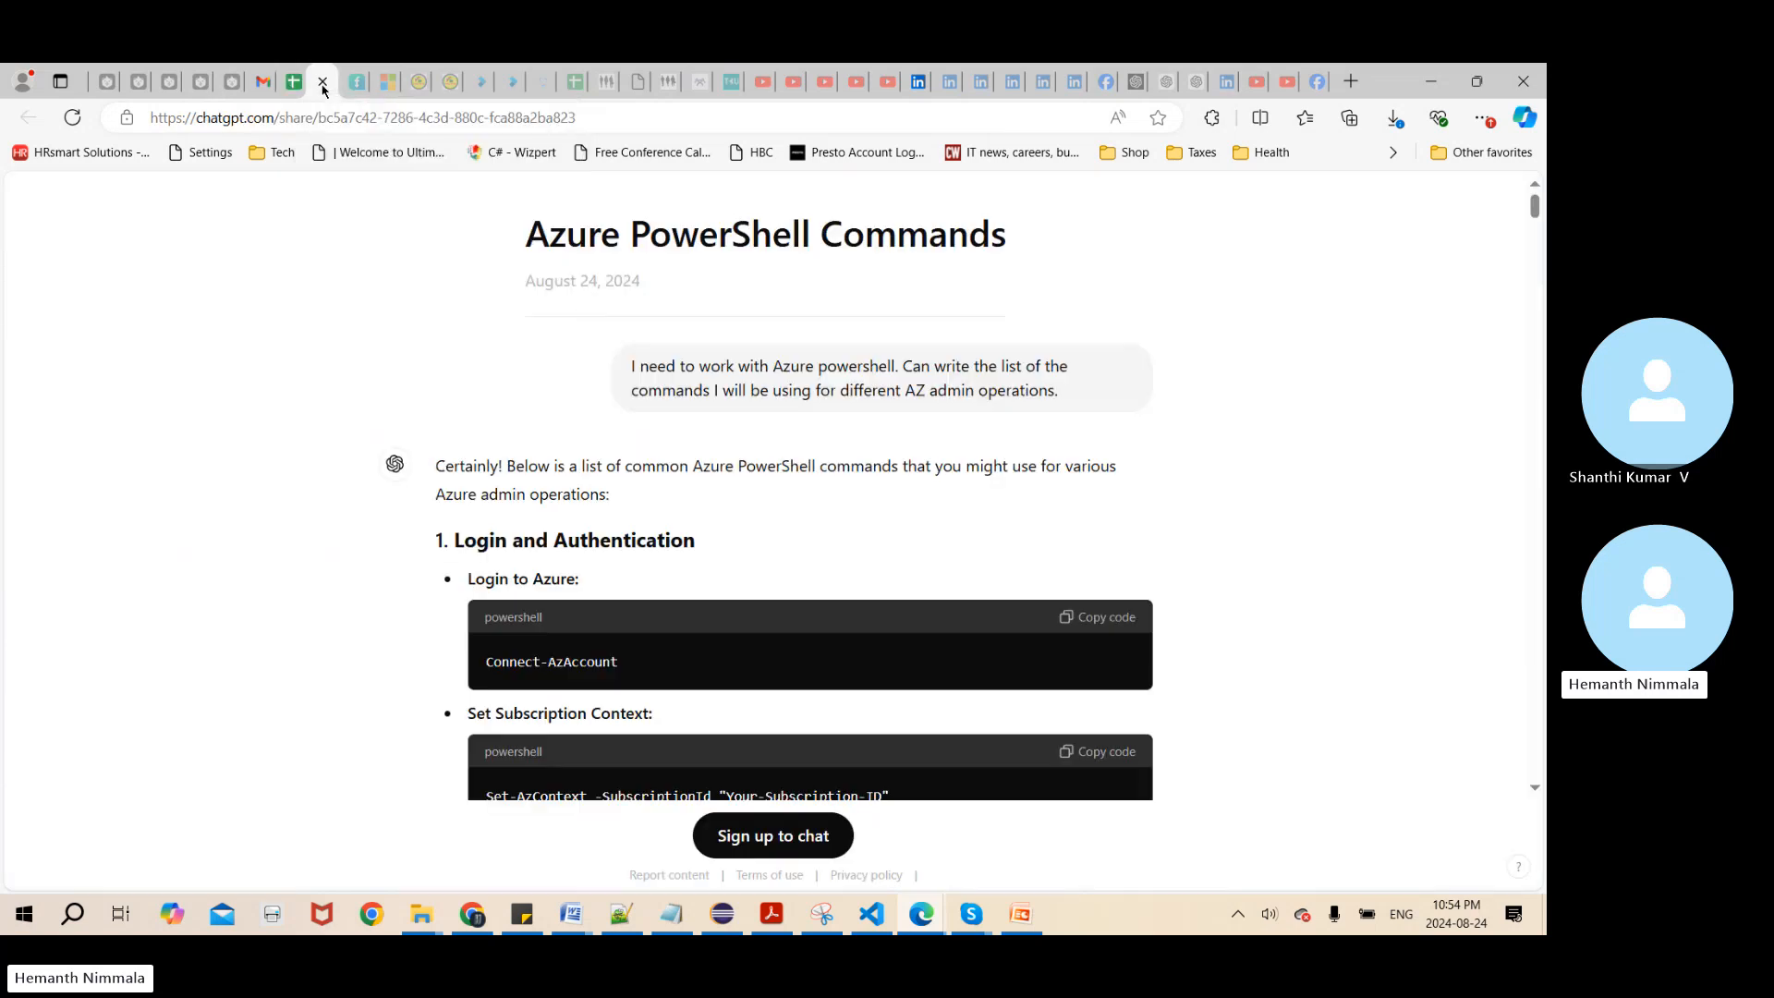
{"action": "left_click", "coordinate": [1301, 524]}
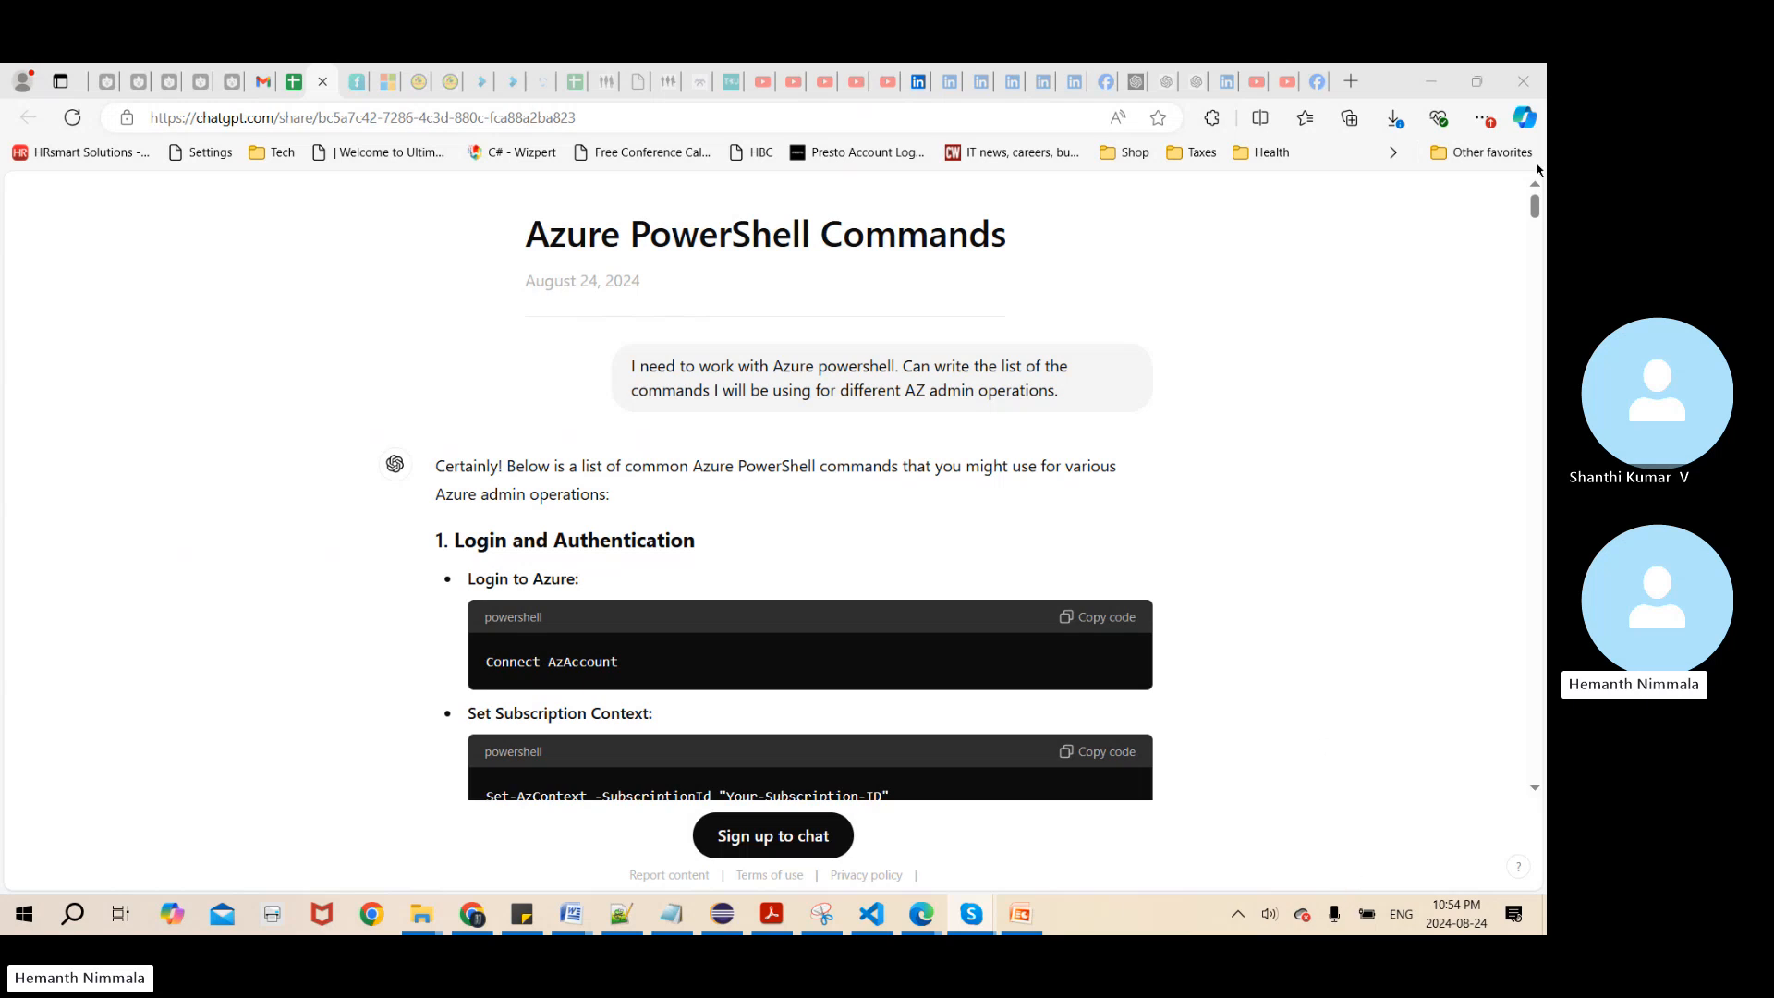
{"action": "left_click_drag", "start_coordinate": [1537, 205], "coordinate": [1539, 225]}
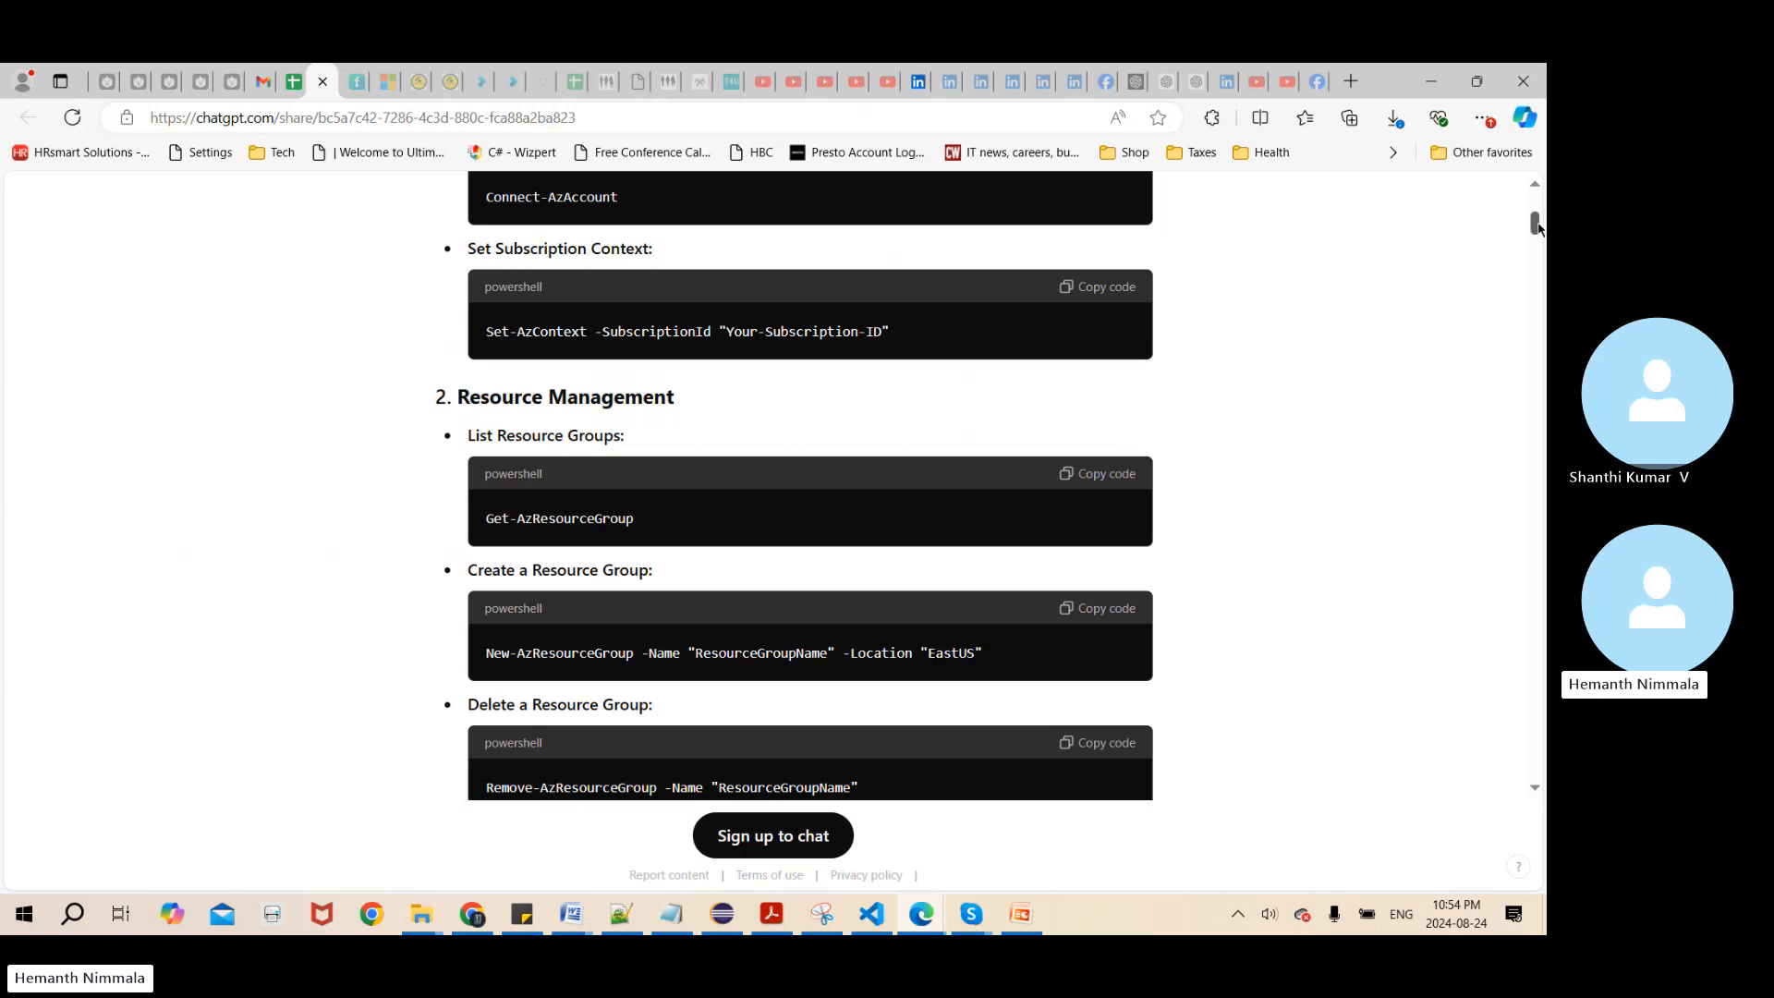
{"action": "left_click_drag", "start_coordinate": [1538, 224], "coordinate": [1541, 286]}
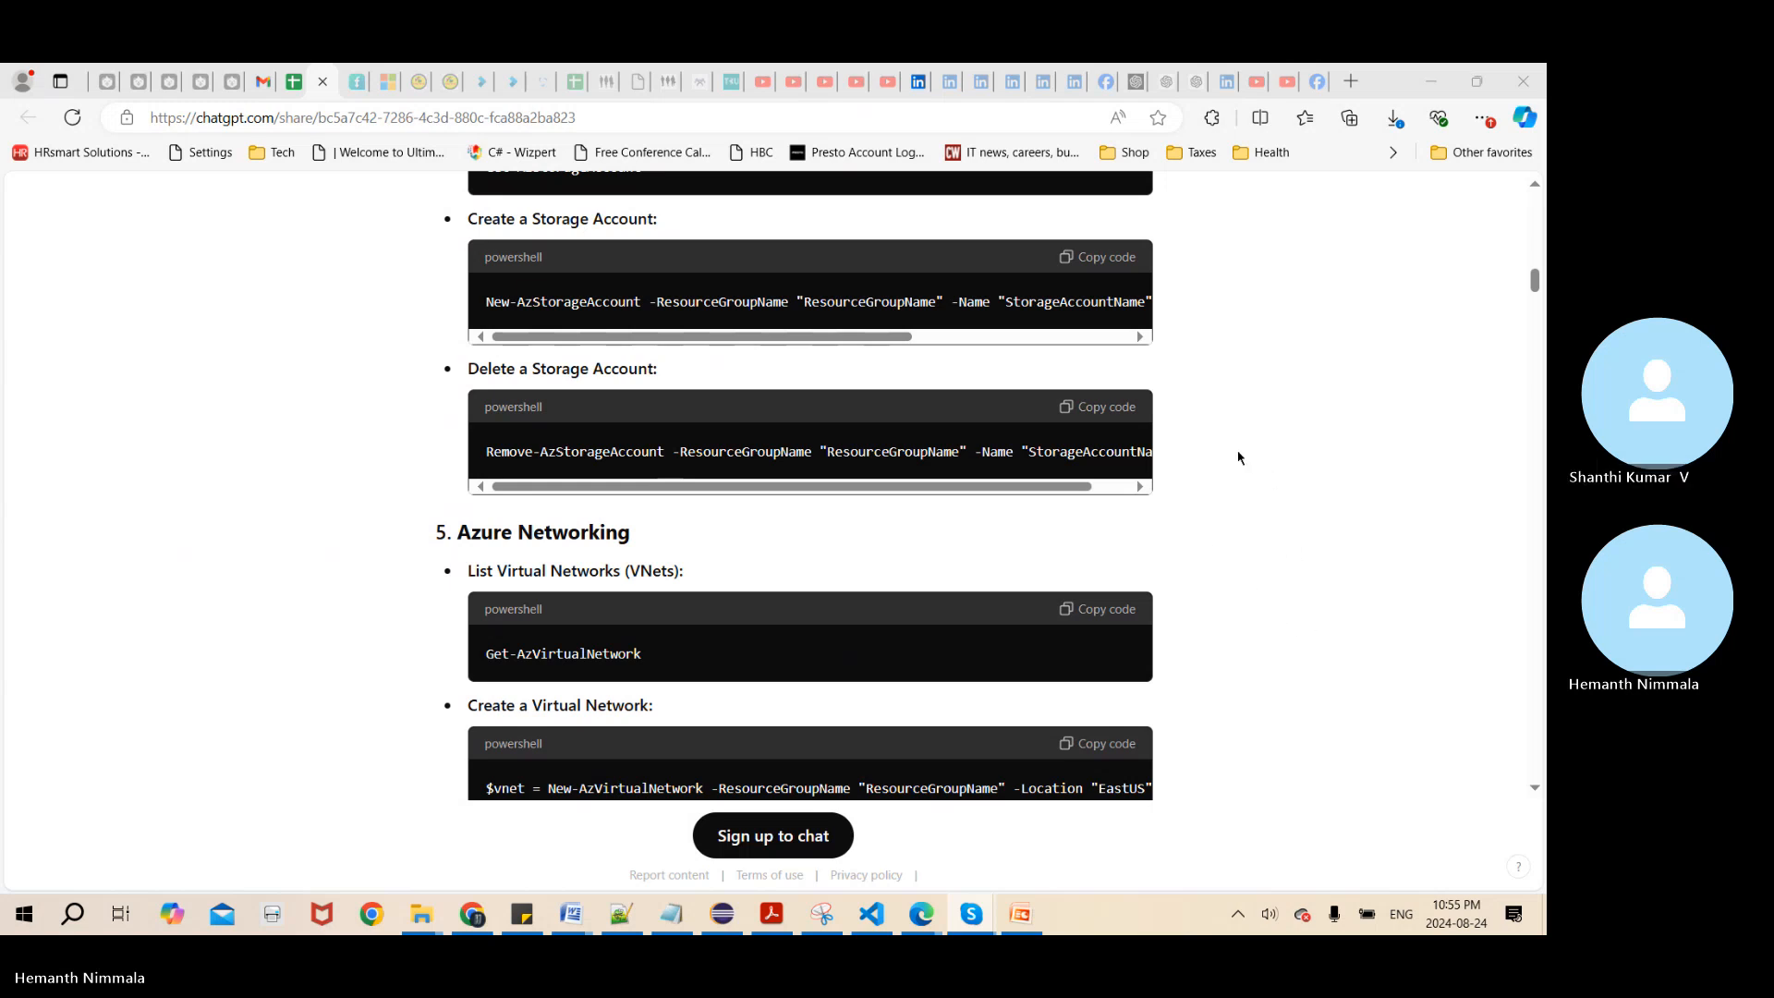
{"action": "key", "text": "alt+Tab"}
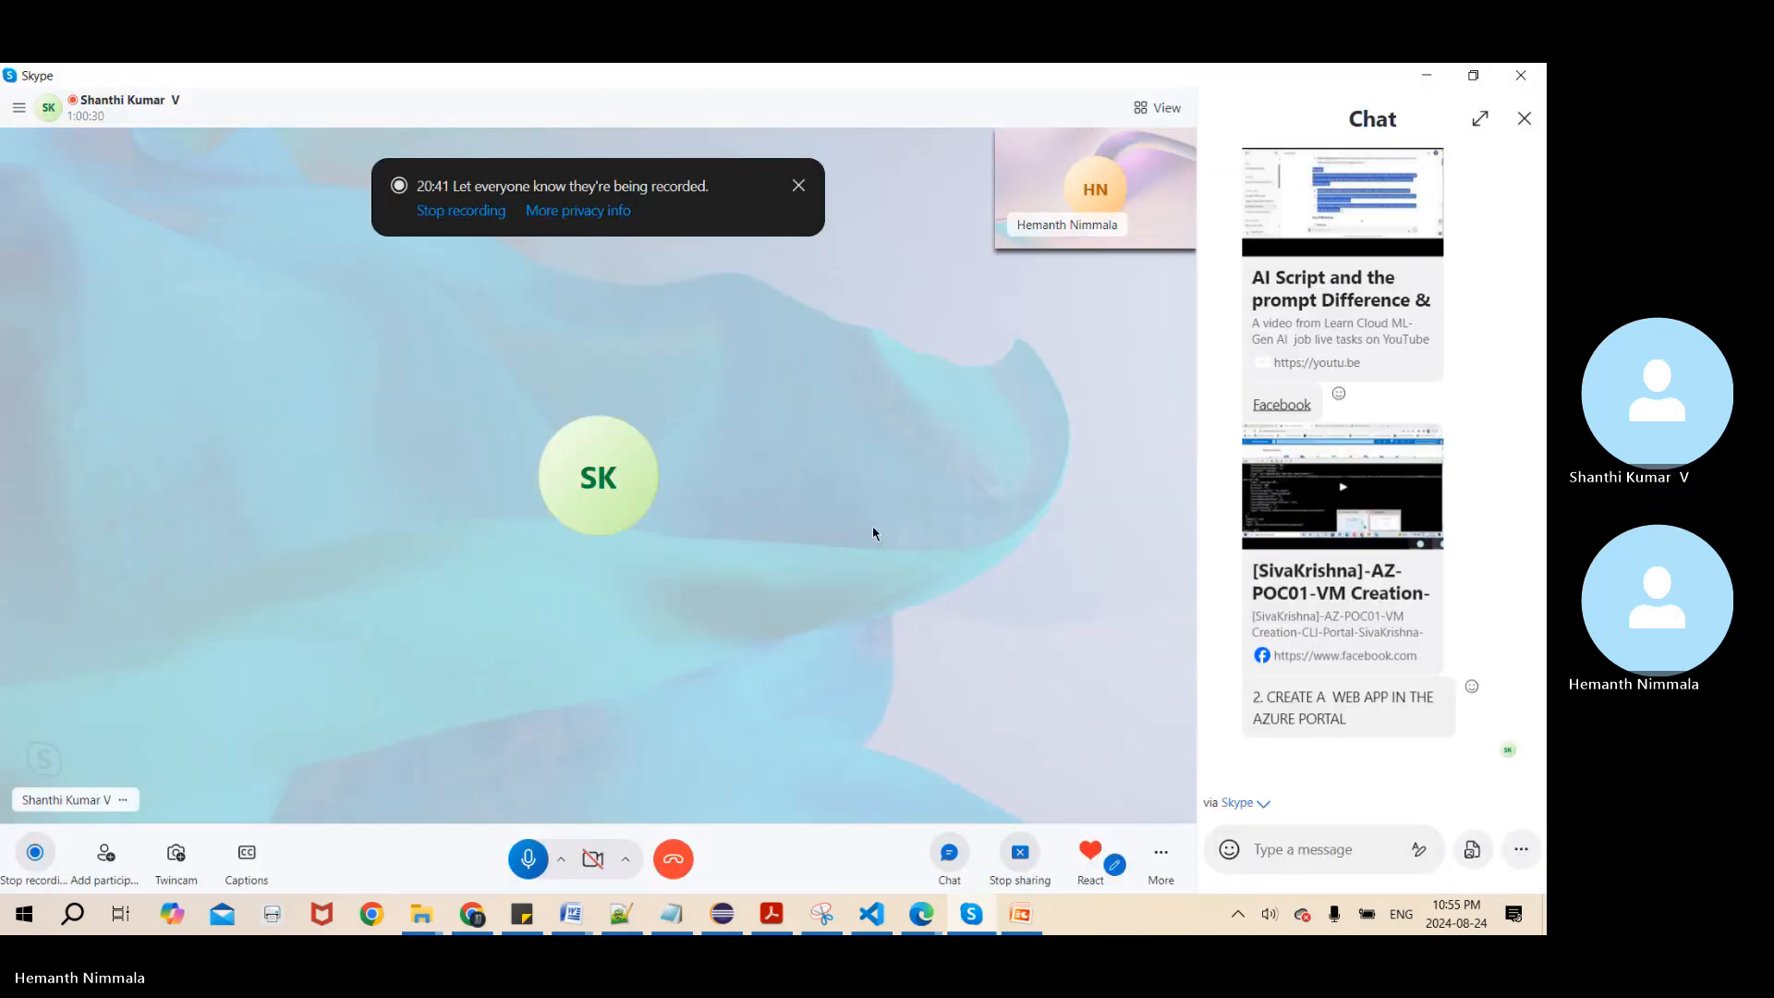